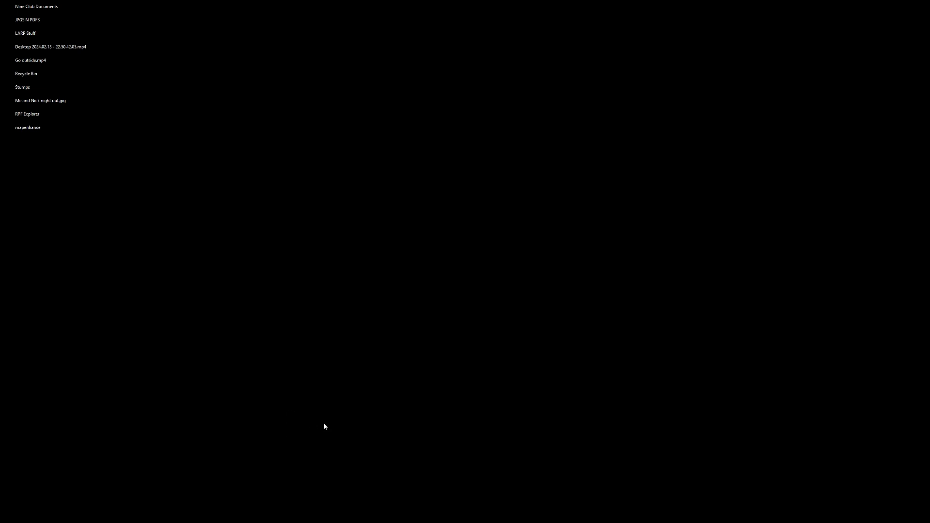
# Step: Open the Reference Models folder inside MY ASSETS in the file explorer
pyautogui.click(190, 506)
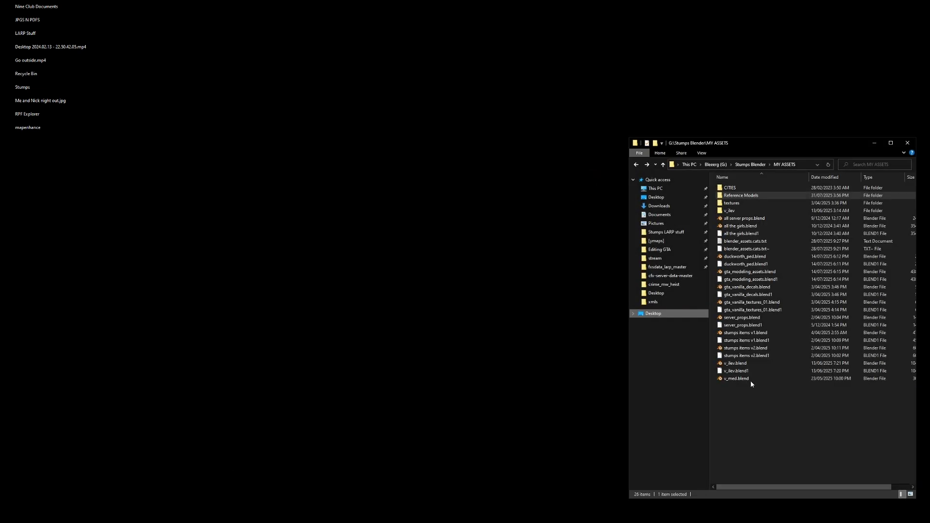
pyautogui.doubleClick(744, 195)
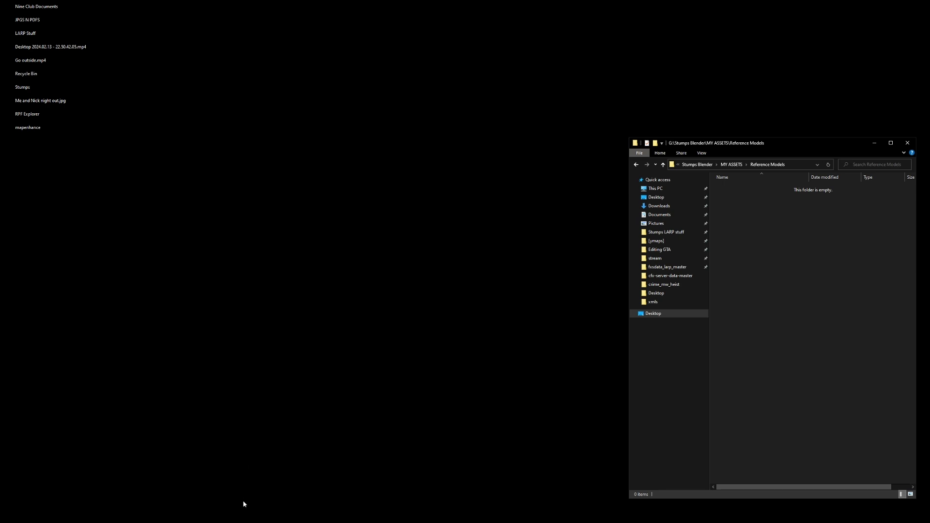
# Step: Switch to Blender and open the File Paths section of its preferences
pyautogui.click(391, 514)
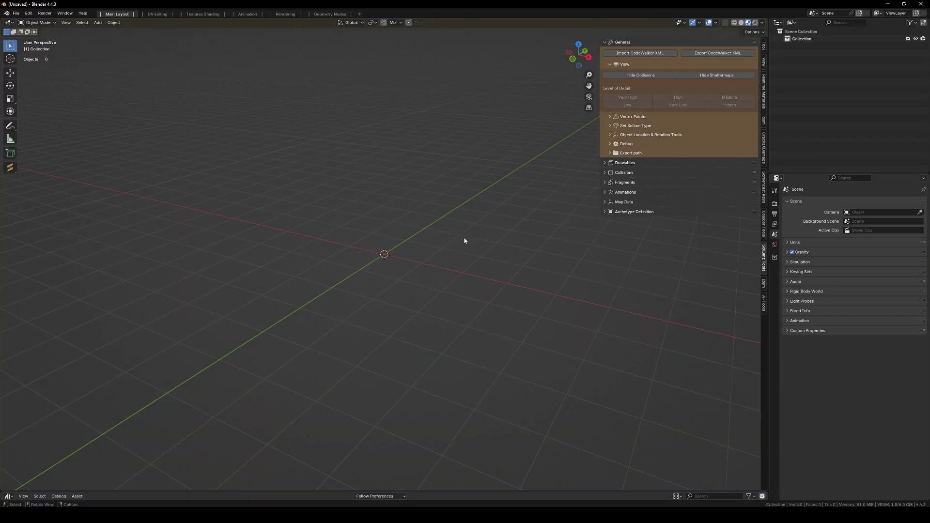
pyautogui.press('n')
pyautogui.press('n')
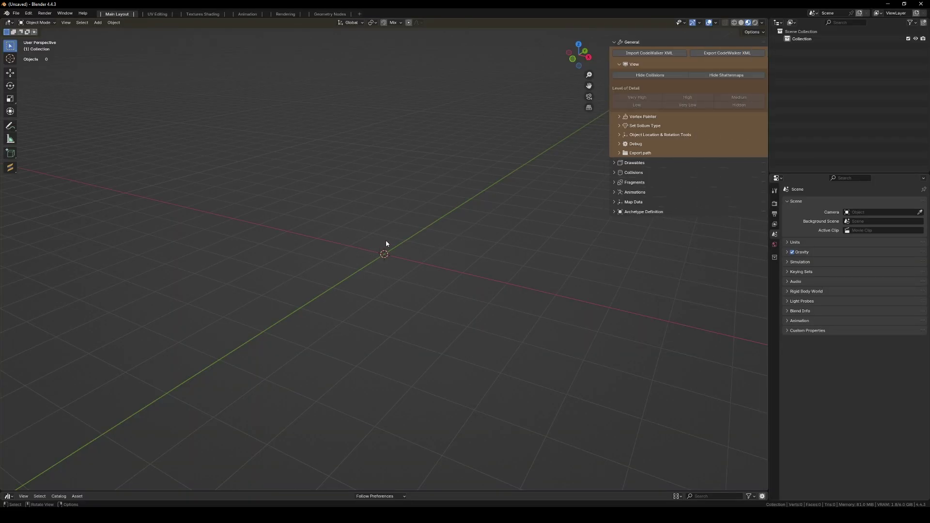
pyautogui.moveTo(377, 281); pyautogui.dragTo(394, 277, button='middle')
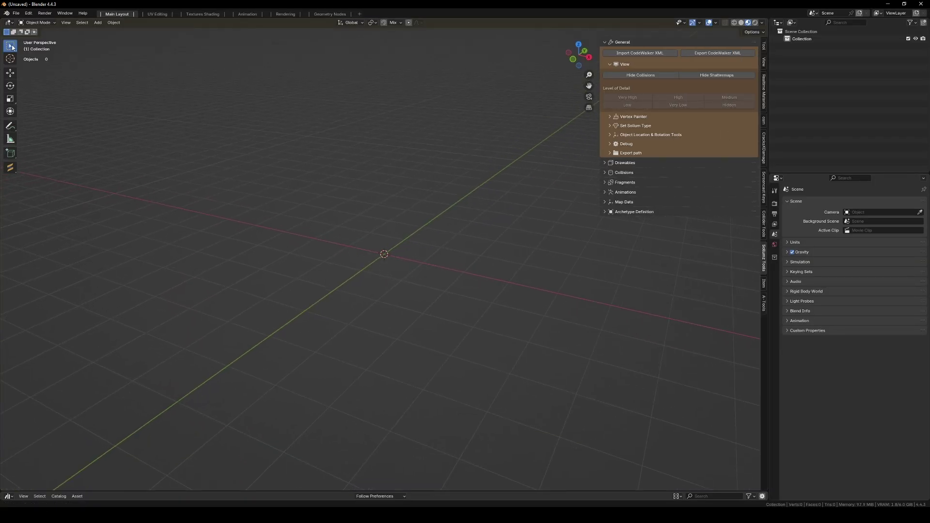
pyautogui.click(29, 14)
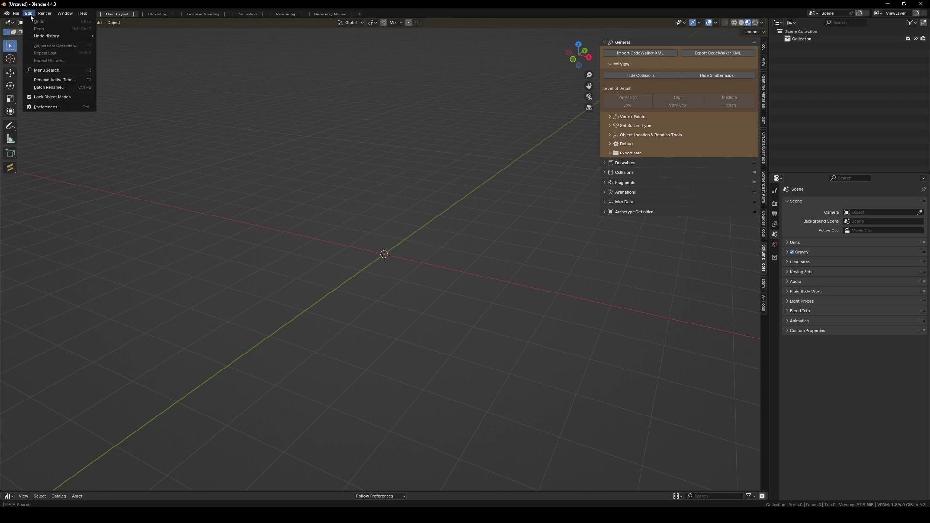
pyautogui.click(46, 107)
pyautogui.click(30, 152)
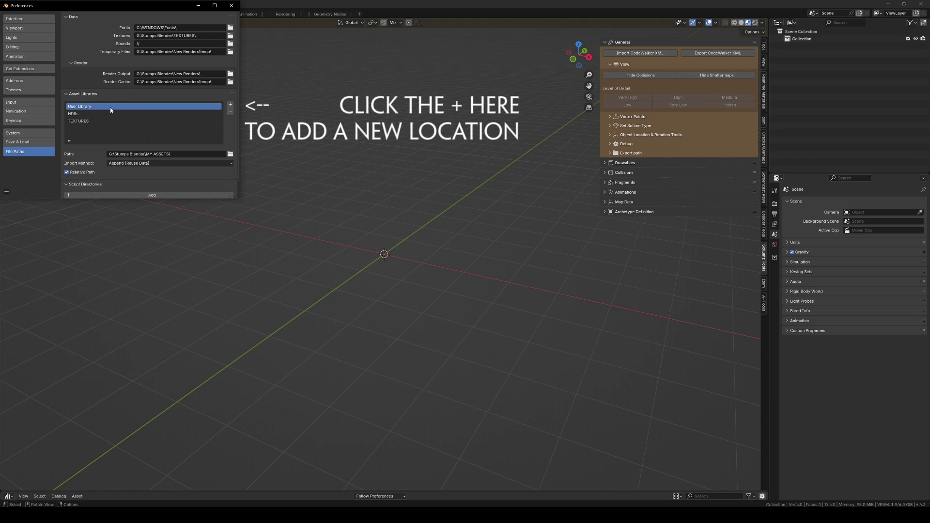
# Step: Set the User Library asset library's import method to Append (Reuse Data) and save the preferences
pyautogui.click(176, 153)
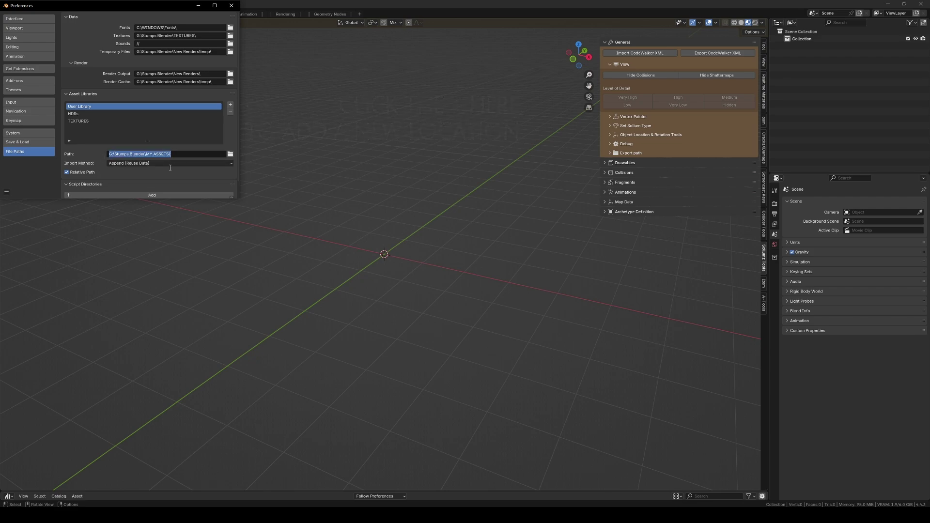
pyautogui.click(154, 167)
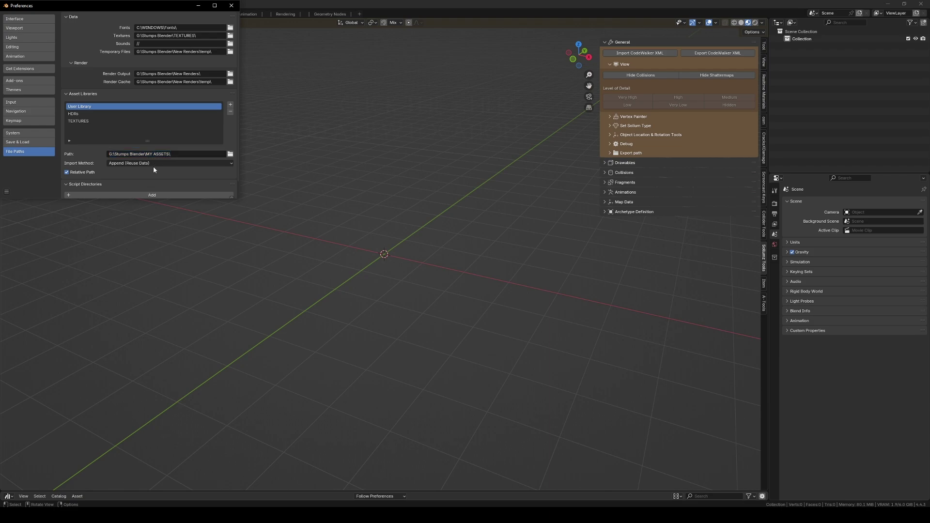
pyautogui.click(125, 163)
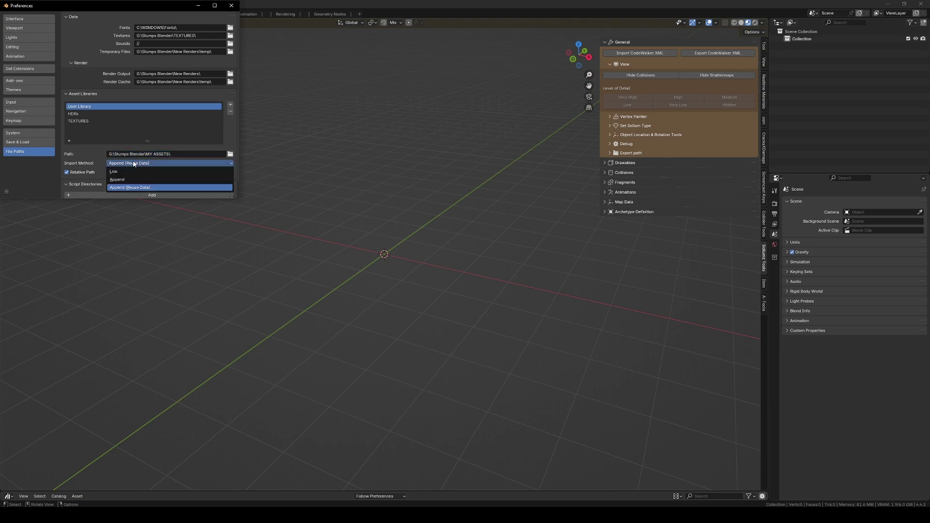
pyautogui.click(130, 188)
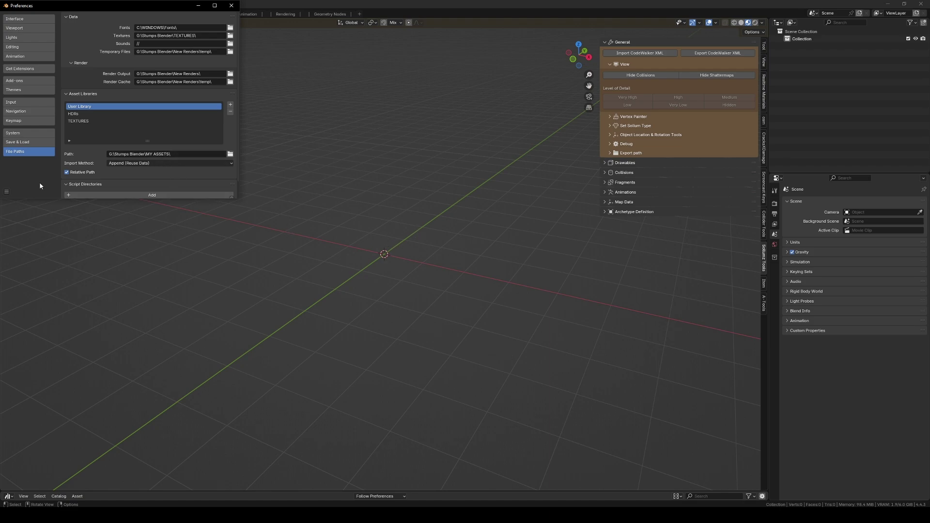
pyautogui.click(6, 192)
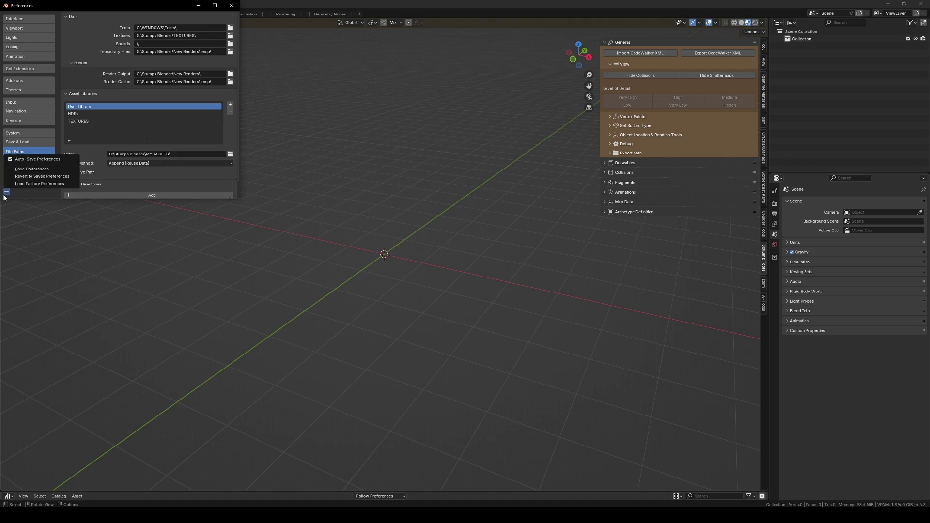
pyautogui.click(27, 170)
# Step: Switch to the Pleb Masters: Forge website in the web browser and open its Ped Browser
pyautogui.click(456, 223)
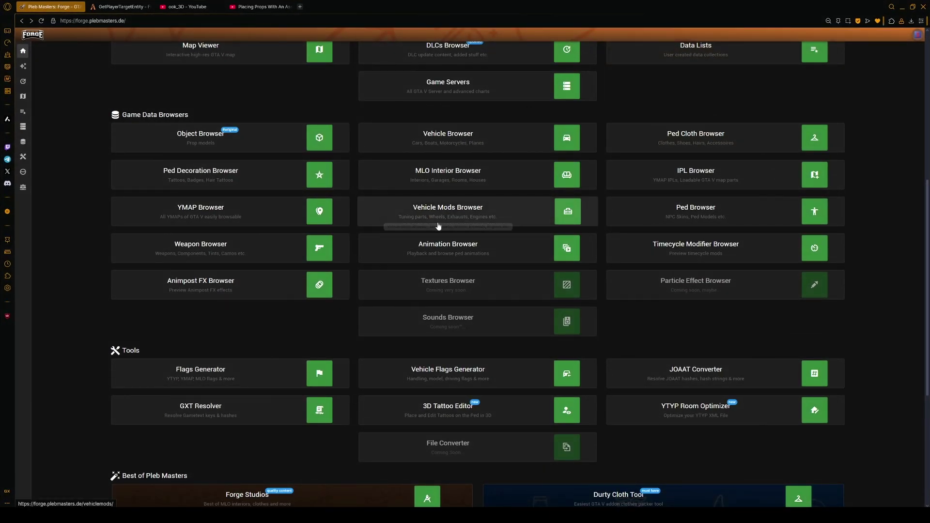
pyautogui.scroll(5, 436, 295)
pyautogui.scroll(-4, 435, 300)
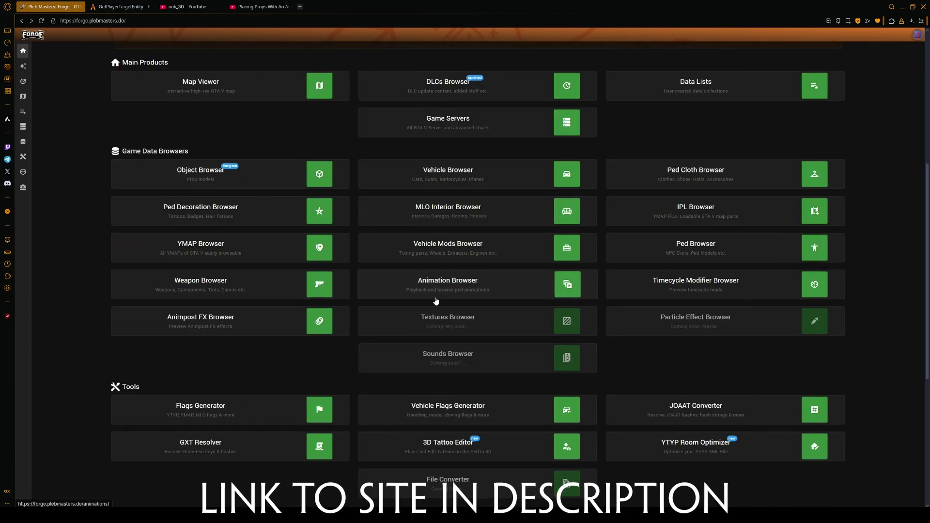
pyautogui.scroll(-2, 431, 306)
pyautogui.scroll(3, 431, 306)
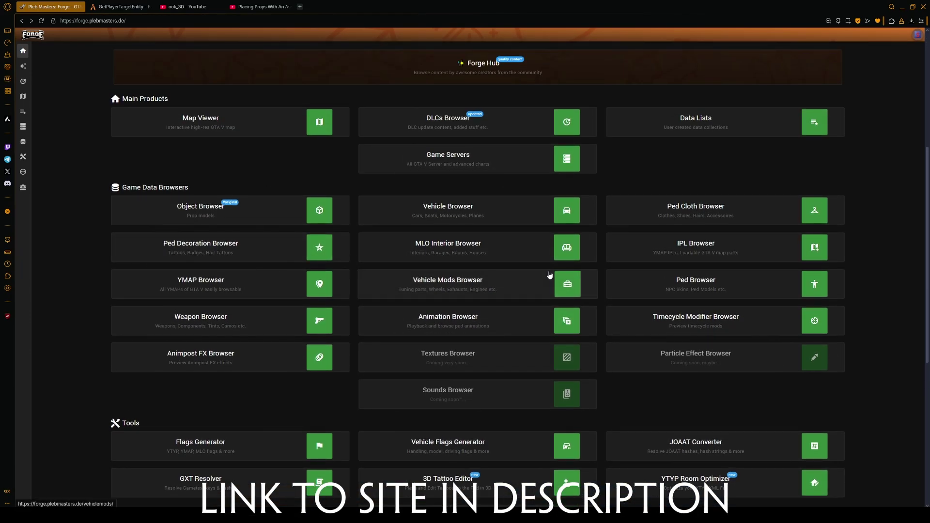
pyautogui.click(656, 288)
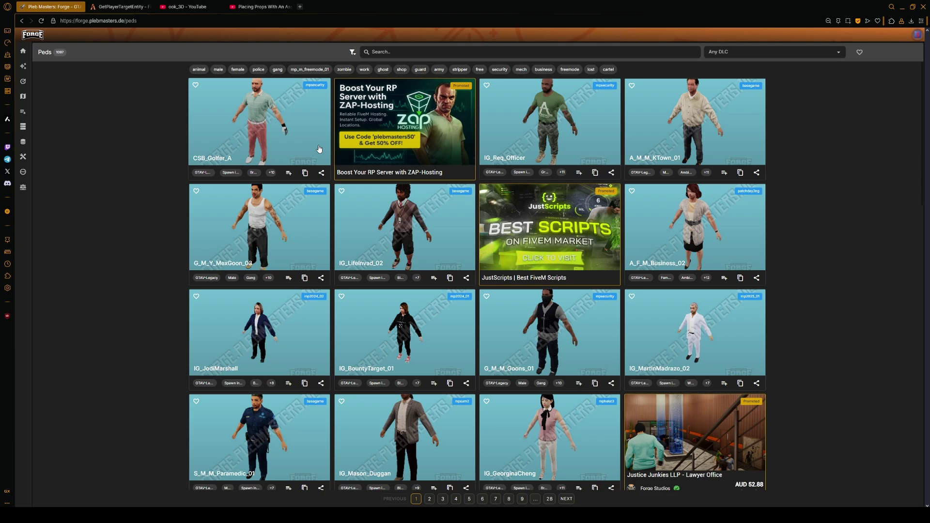
# Step: Browse the ped models through to page 2 and copy the name of the astronaut ped S_M_M_MovSpace_01
pyautogui.scroll(-5, 494, 252)
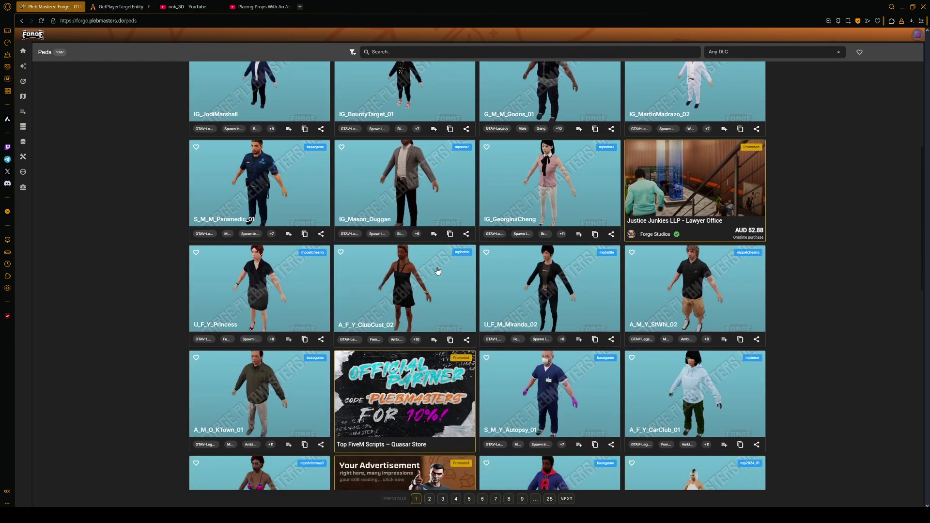
pyautogui.scroll(-5, 438, 269)
pyautogui.scroll(-5, 437, 281)
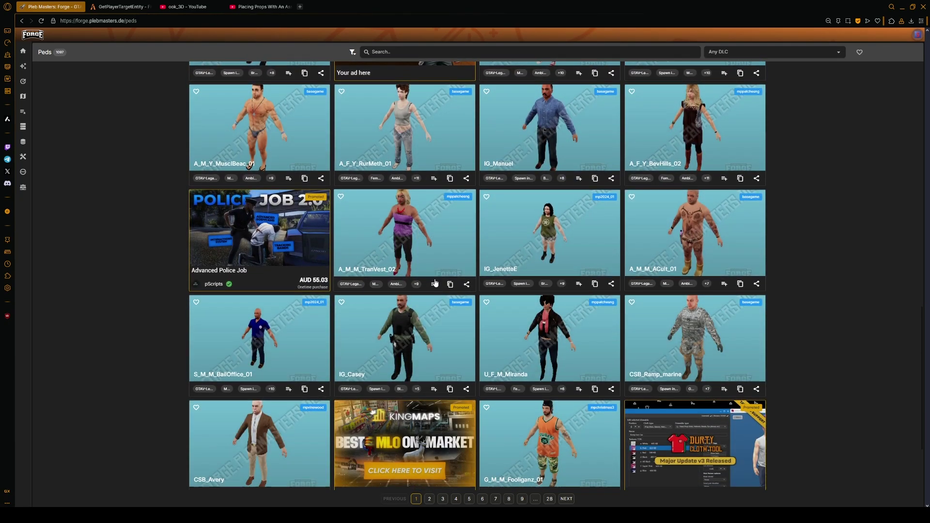
pyautogui.scroll(-3, 437, 282)
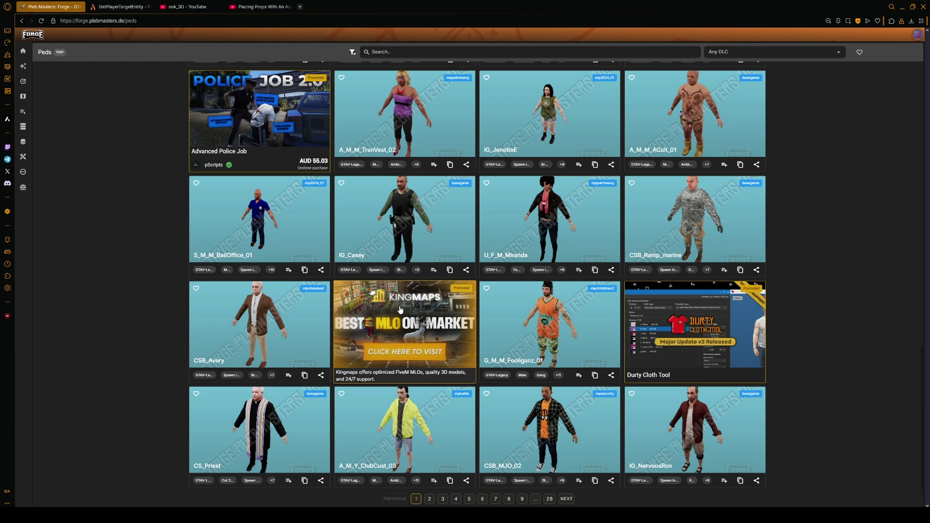
pyautogui.click(566, 499)
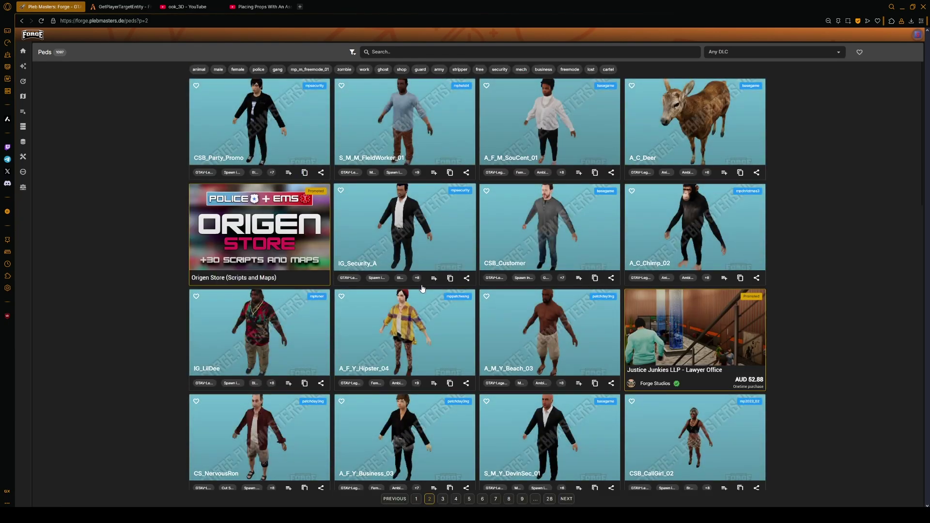
pyautogui.scroll(-4, 424, 309)
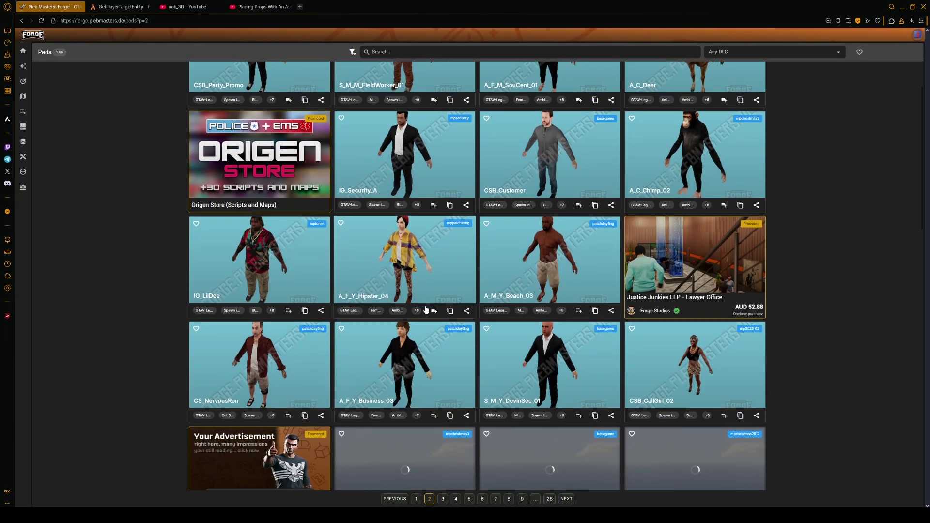
pyautogui.scroll(-1, 424, 310)
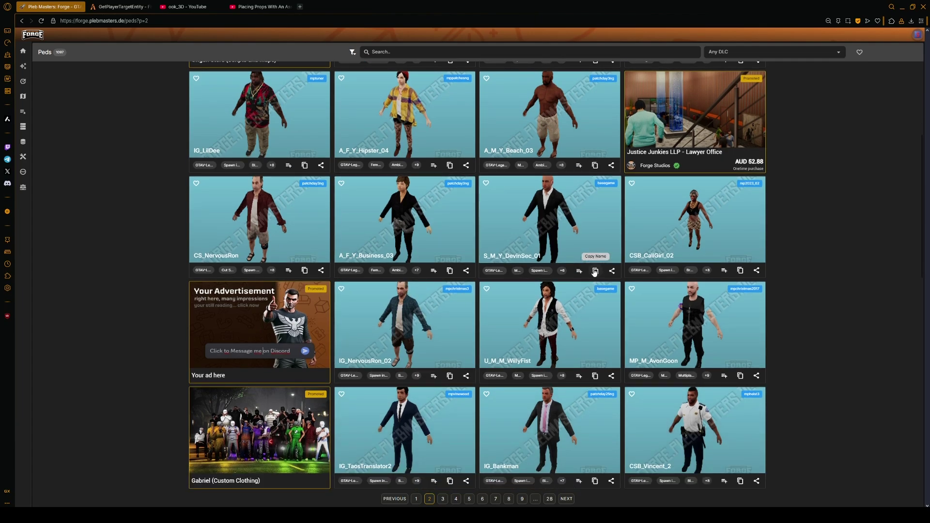
pyautogui.scroll(-3, 393, 318)
pyautogui.scroll(-1, 393, 318)
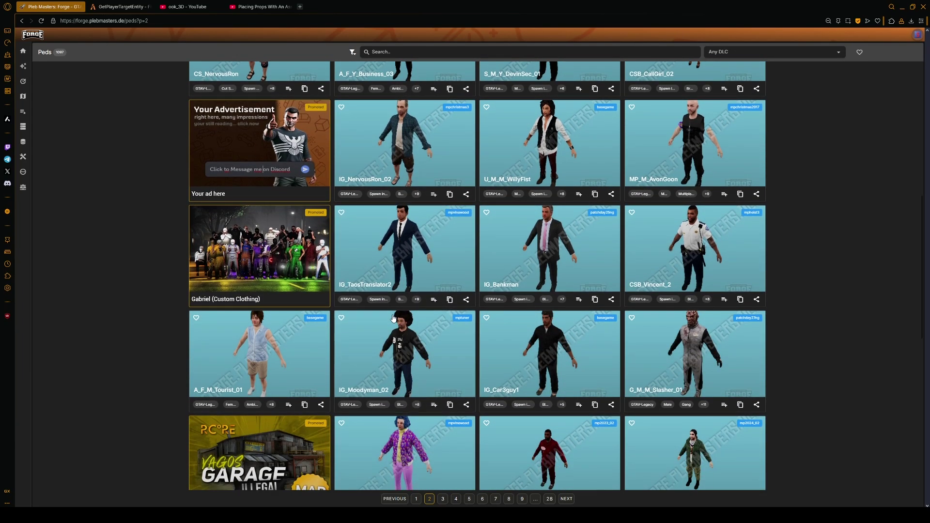
pyautogui.scroll(-8, 393, 318)
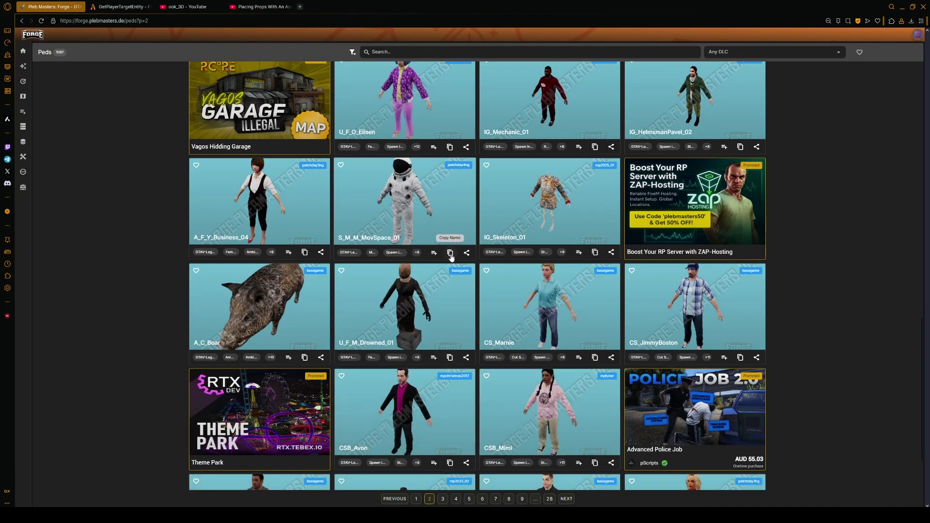
pyautogui.click(449, 252)
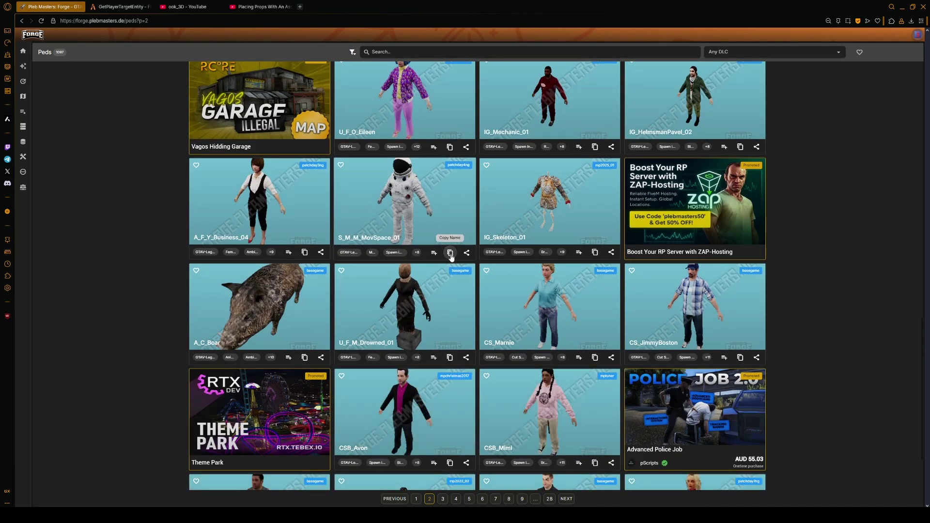
# Step: Switch to CodeWalker's RPF Explorer and search the game files for S_M_M_MovSpace_01
pyautogui.click(347, 514)
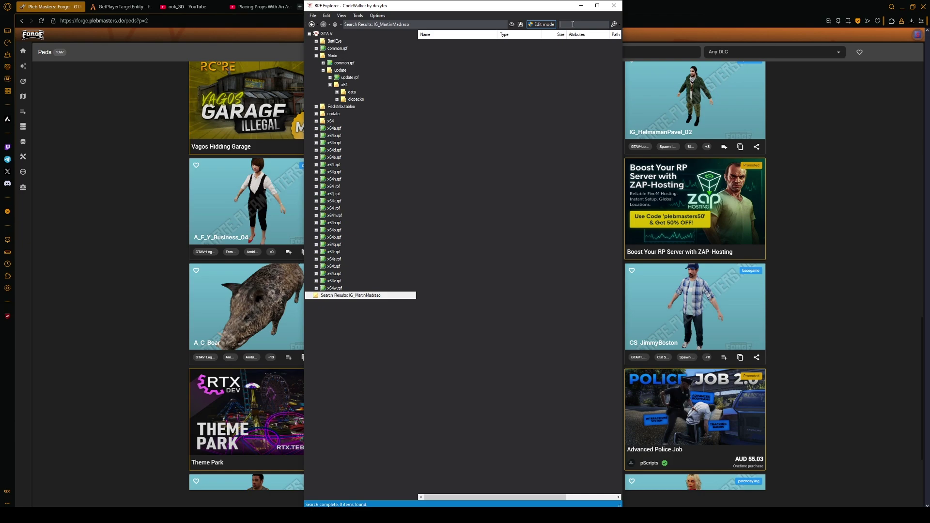
pyautogui.click(572, 23)
pyautogui.hotkey('ctrl', 'v')
pyautogui.press('Return')
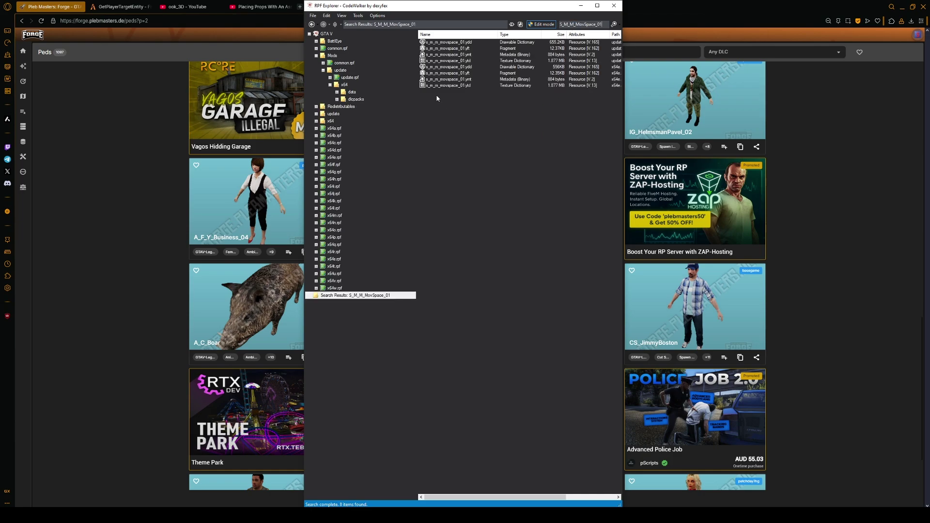
# Step: Preview s_m_m_movspace_01.ydd in the model viewer with all its head, lower, task and upper body parts shown
pyautogui.click(446, 43)
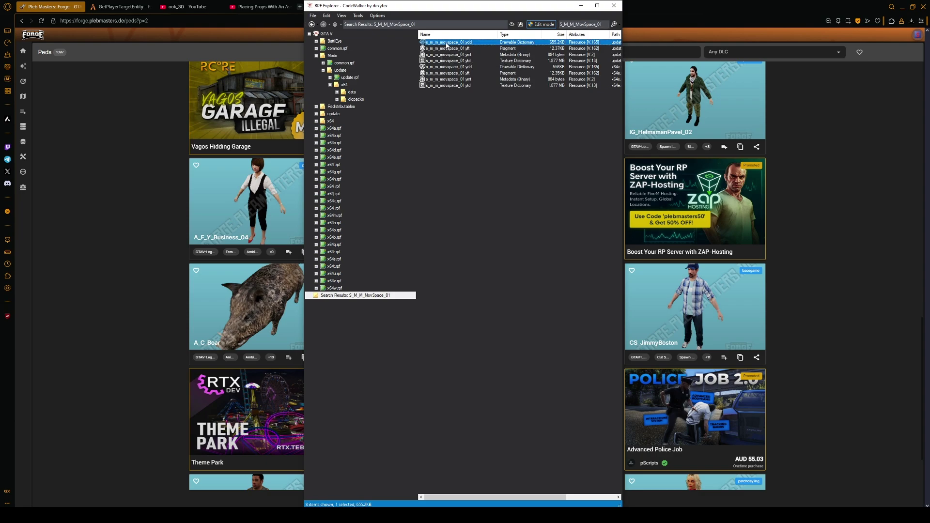
pyautogui.doubleClick(446, 43)
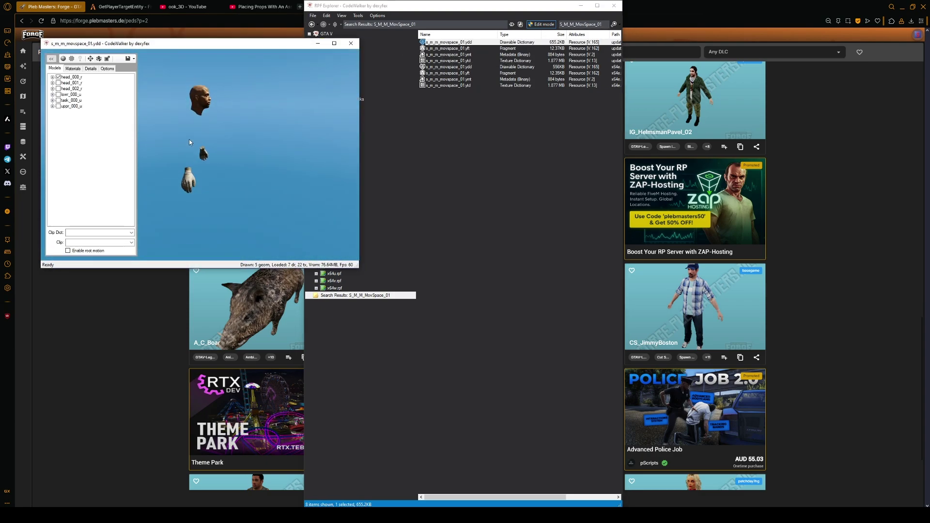
pyautogui.click(58, 83)
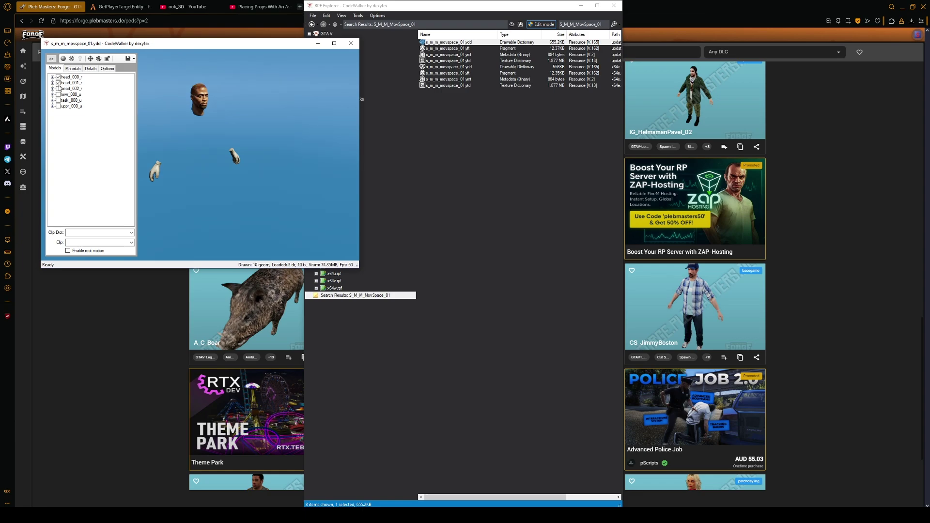
pyautogui.click(58, 88)
pyautogui.click(58, 100)
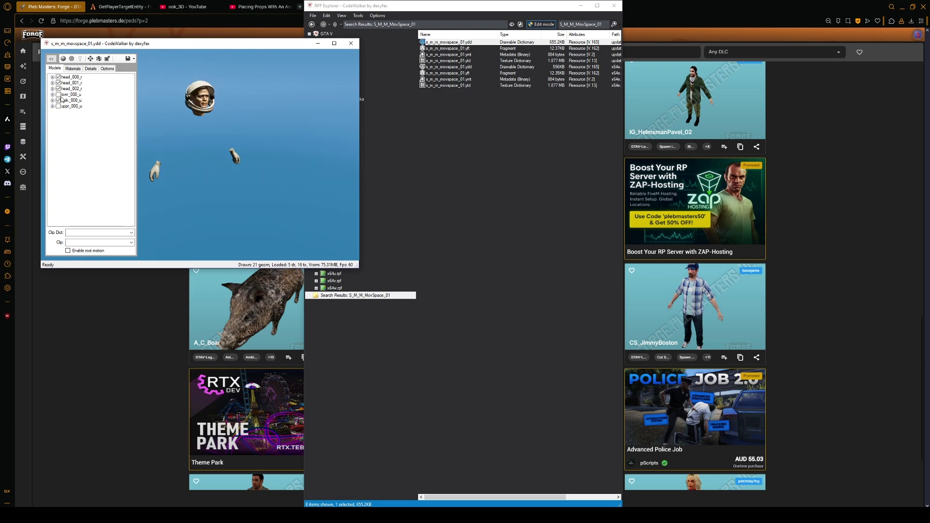
pyautogui.click(62, 95)
pyautogui.click(58, 95)
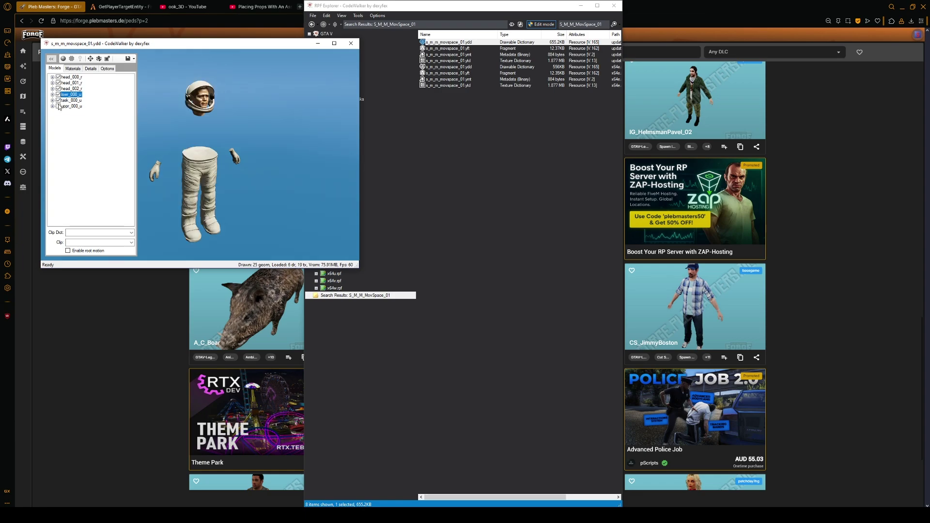
pyautogui.click(58, 107)
pyautogui.moveTo(243, 168); pyautogui.dragTo(208, 169)
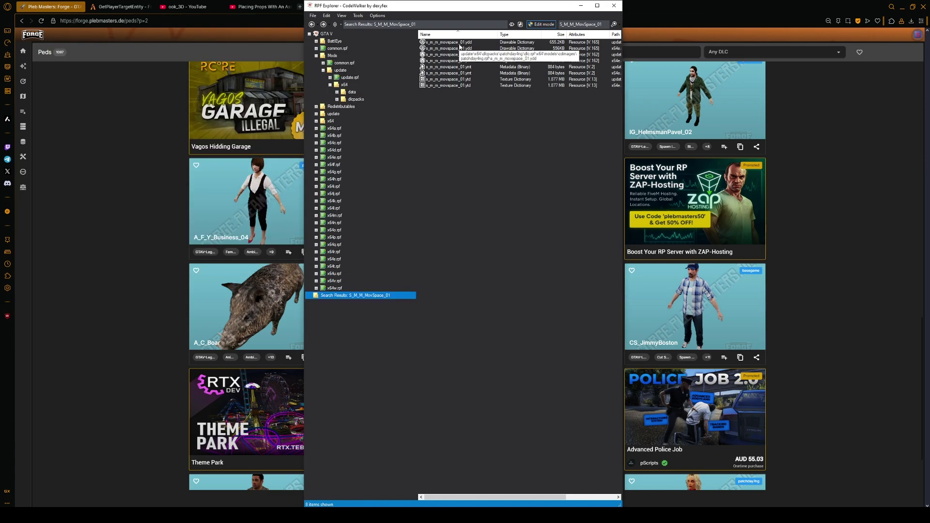
# Step: Export the second s_m_m_movspace_01.ydd search result, the 556 KB one, as XML into the MY ASSETS\Reference Models folder
pyautogui.rightClick(459, 44)
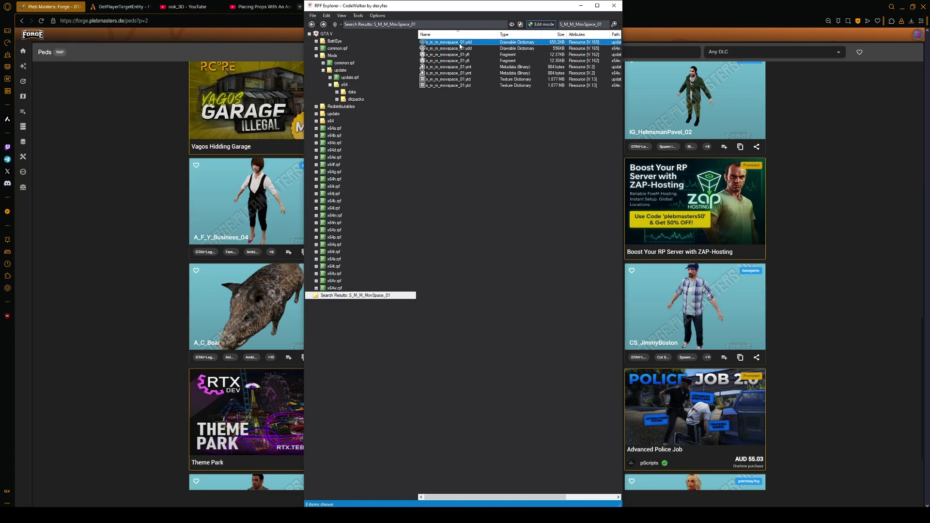
pyautogui.rightClick(447, 48)
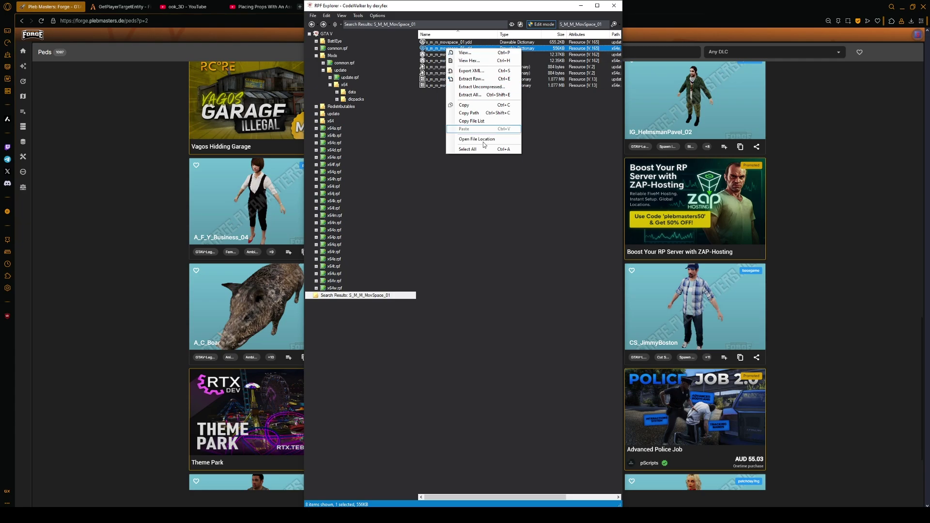
pyautogui.click(479, 71)
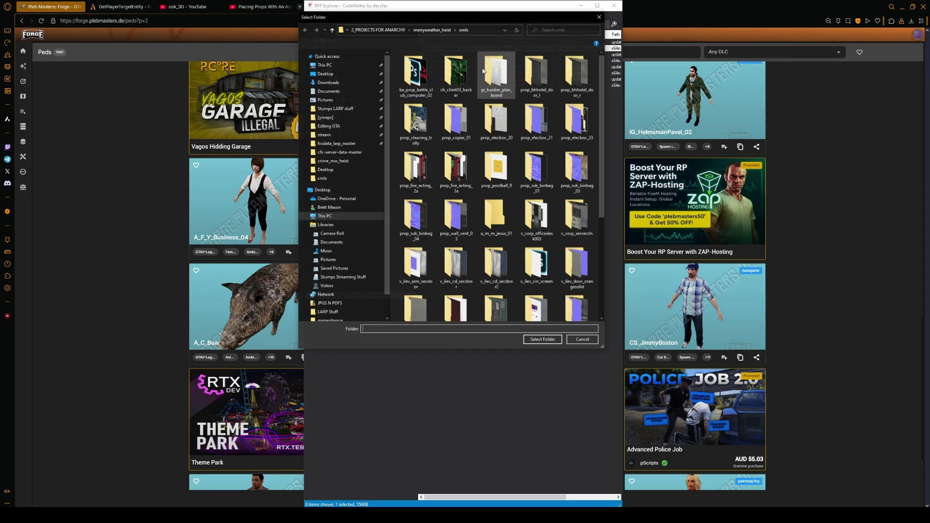
pyautogui.click(486, 31)
pyautogui.hotkey('ctrl', 'v')
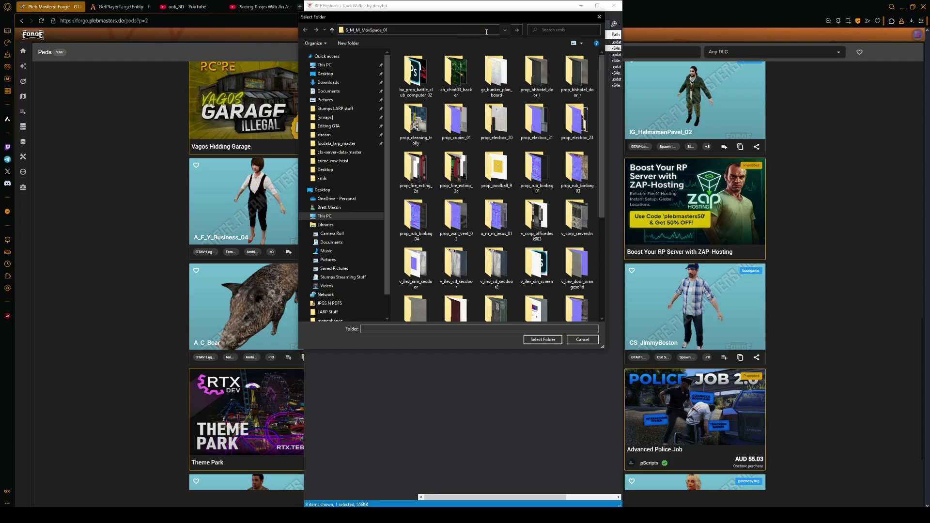
pyautogui.hotkey('ctrl', 'a')
pyautogui.press('super+v')
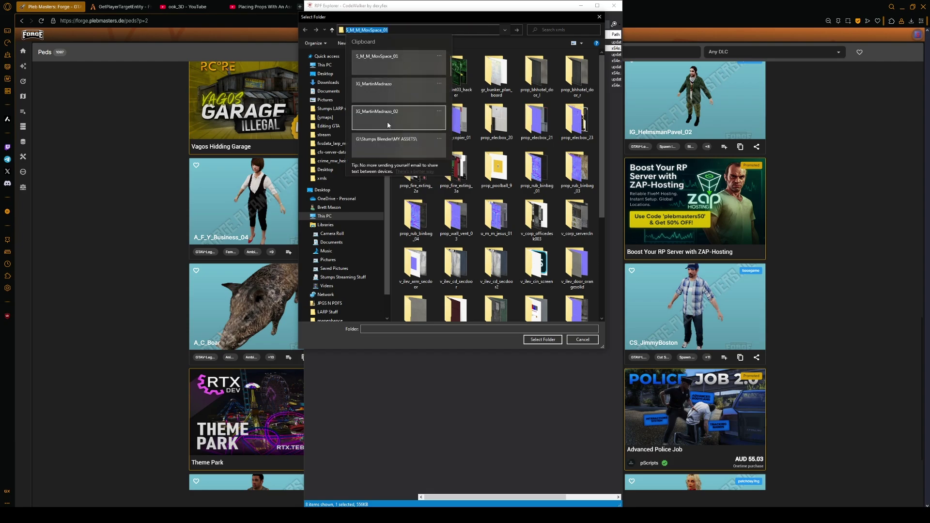
pyautogui.click(392, 148)
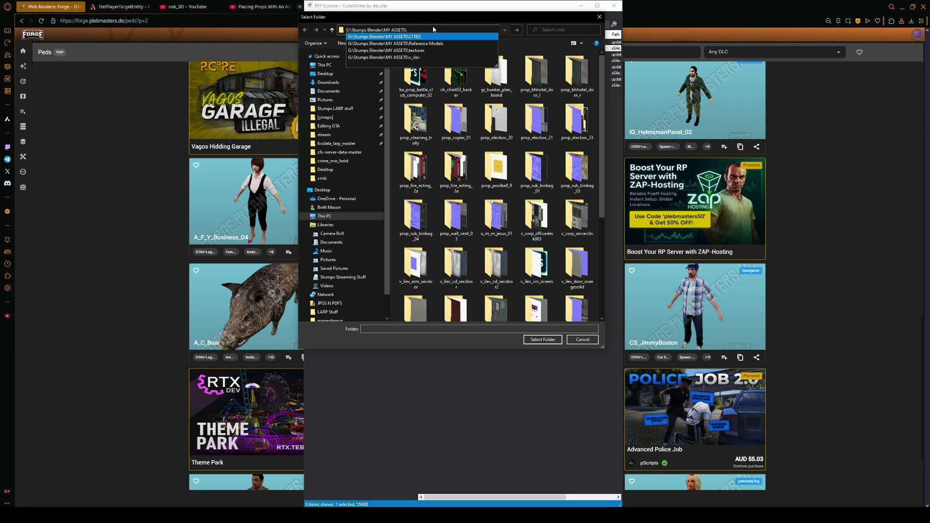
pyautogui.click(436, 43)
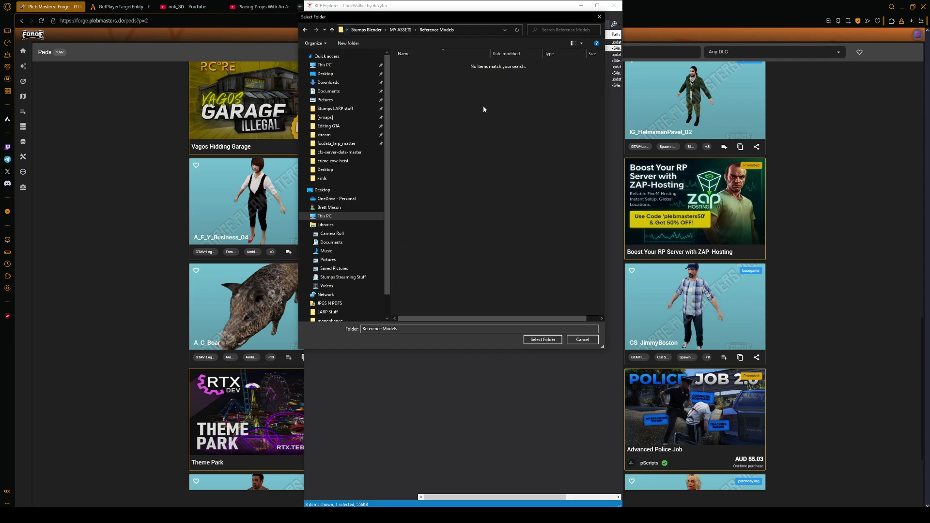
pyautogui.click(536, 340)
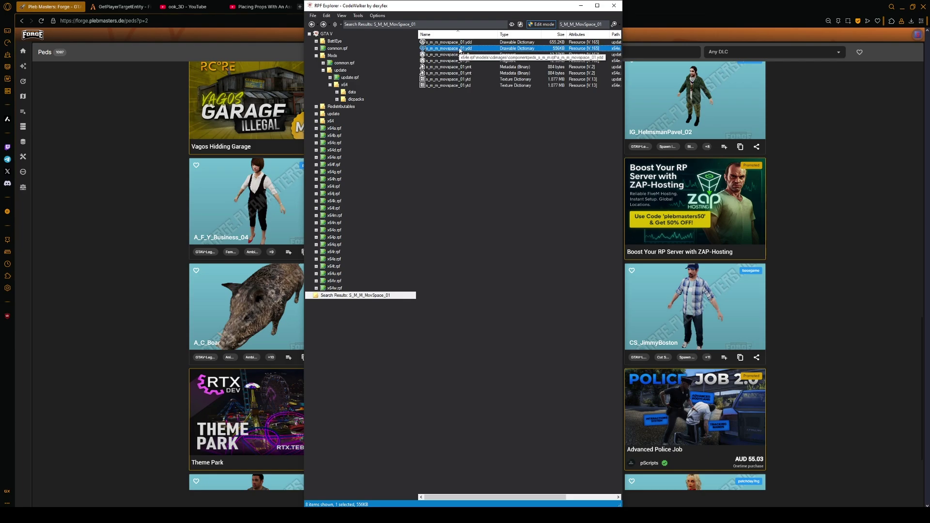
# Step: Export the s_m_m_movspace_01.ytd texture dictionary as XML into the same Reference Models folder
pyautogui.doubleClick(450, 79)
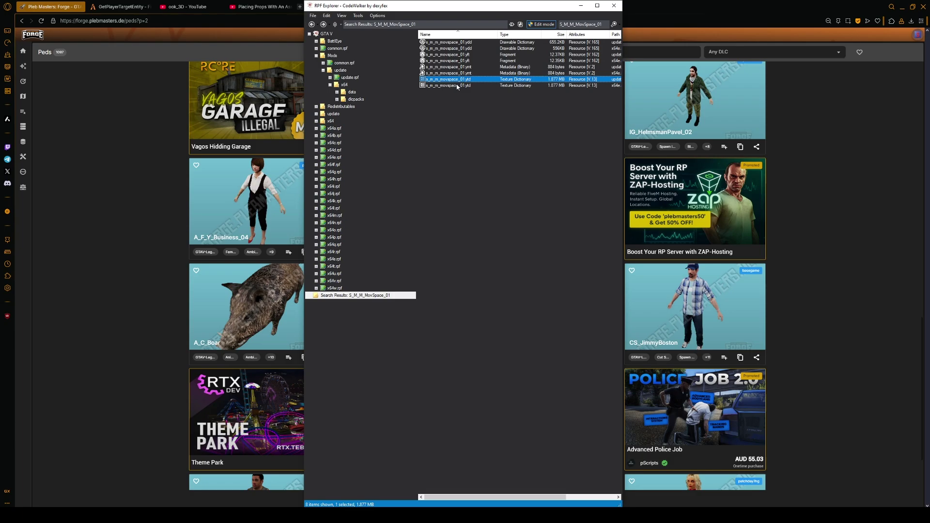
pyautogui.rightClick(450, 79)
pyautogui.click(484, 101)
pyautogui.click(546, 338)
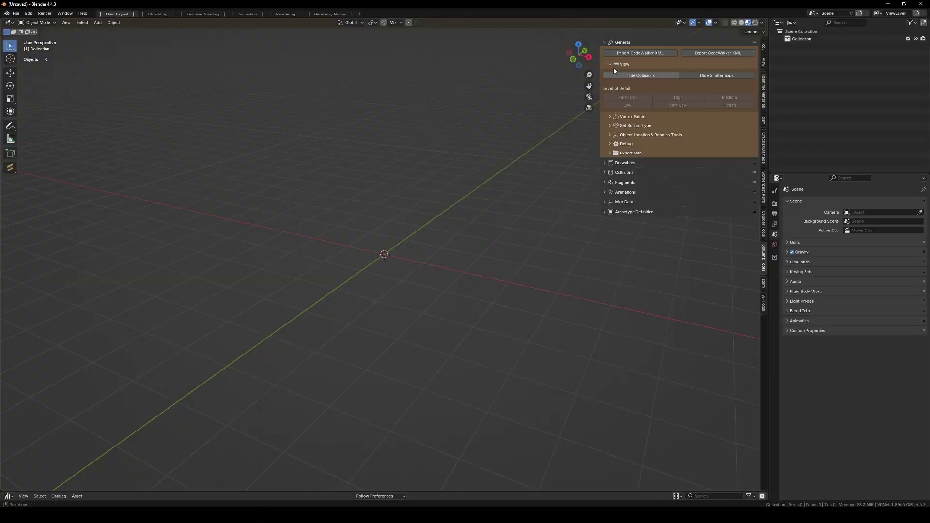
# Step: Switch to Blender and import s_m_m_movspace_01.ydd.xml from MY ASSETS\Reference Models as a CodeWalker XML
pyautogui.click(615, 52)
pyautogui.click(430, 99)
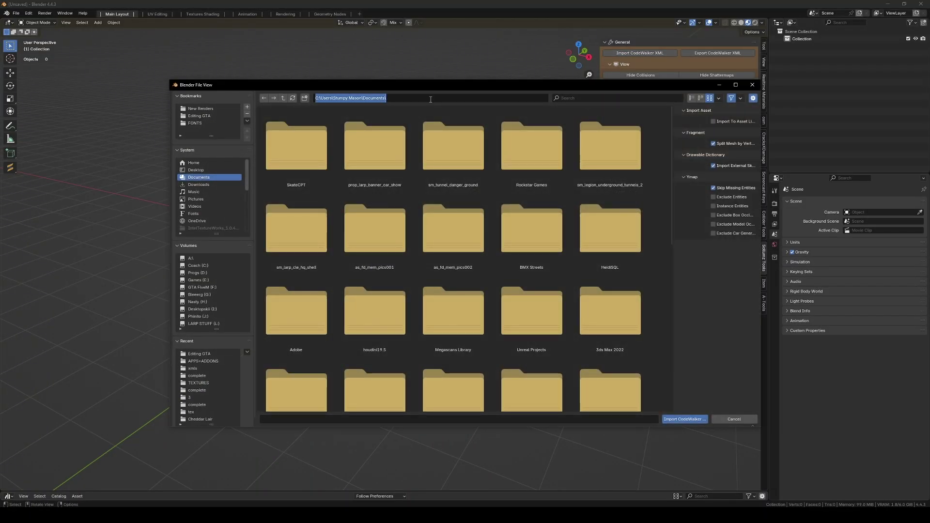
pyautogui.hotkey('ctrl', 'v')
pyautogui.press('Return')
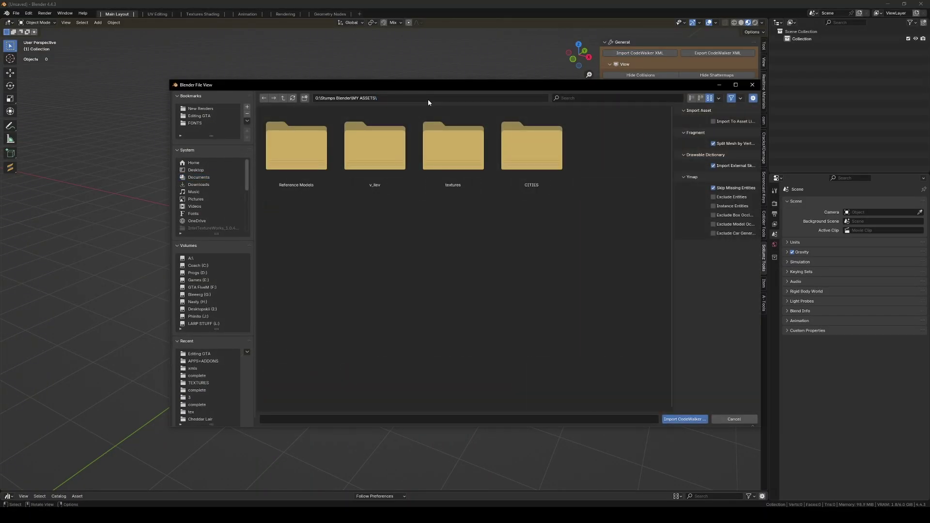
pyautogui.click(315, 163)
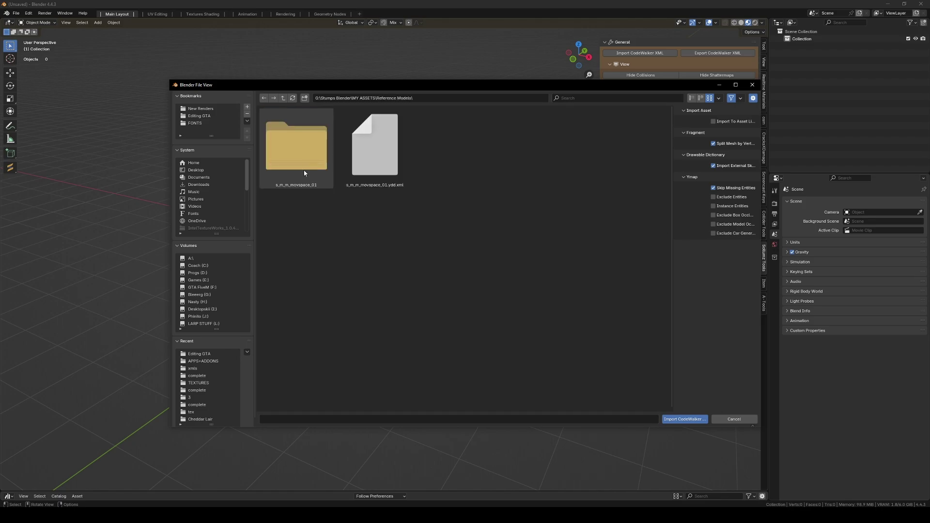
pyautogui.click(380, 140)
pyautogui.click(684, 418)
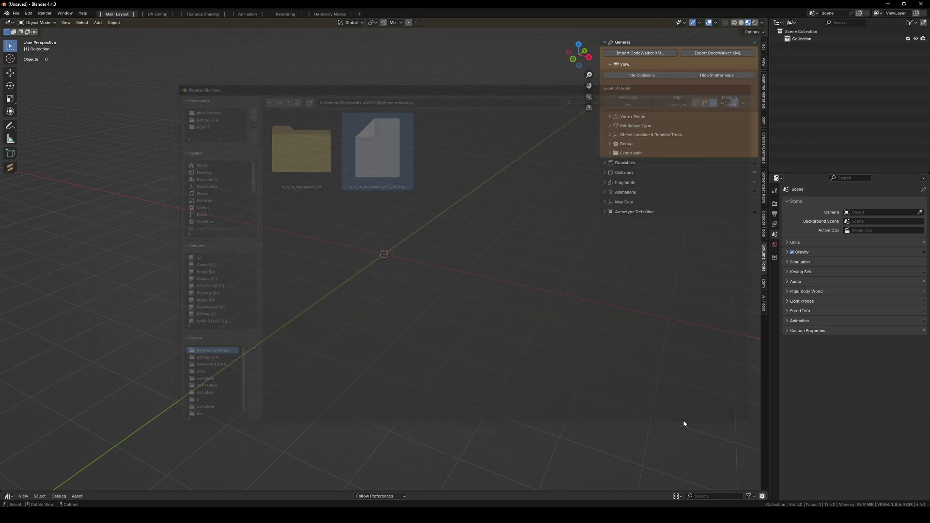
pyautogui.scroll(-4, 425, 318)
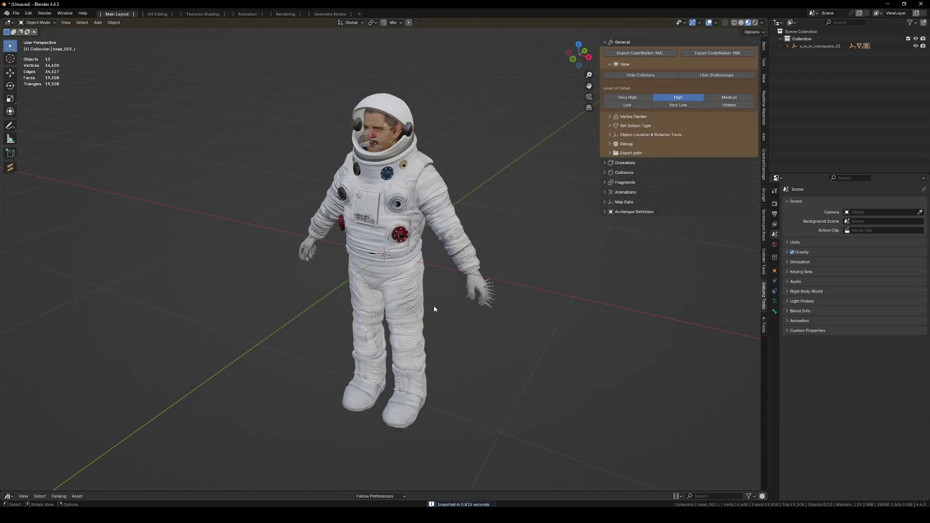
pyautogui.moveTo(434, 309); pyautogui.dragTo(449, 326, button='middle')
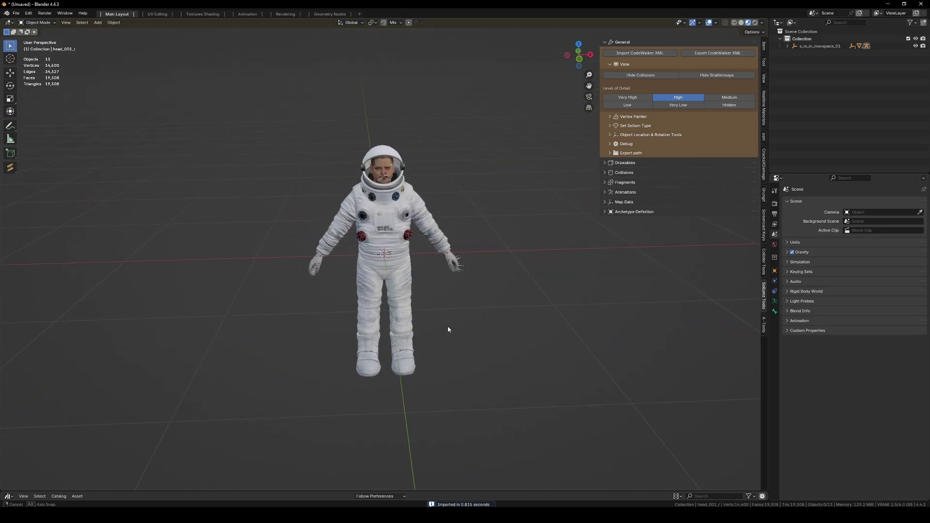
pyautogui.click(787, 46)
pyautogui.click(787, 46)
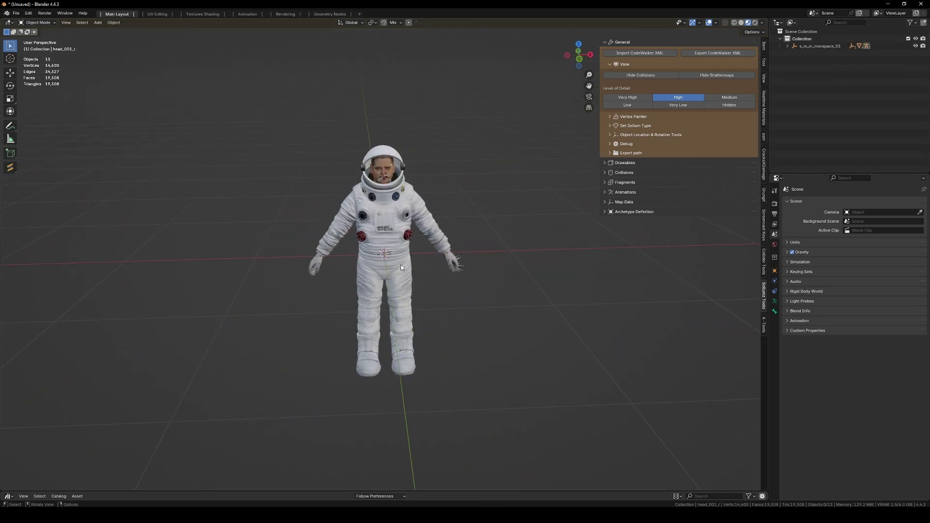
# Step: Join all the astronaut's meshes into one object, with the helmet mesh task_000_u.model as the active object
pyautogui.click(383, 172)
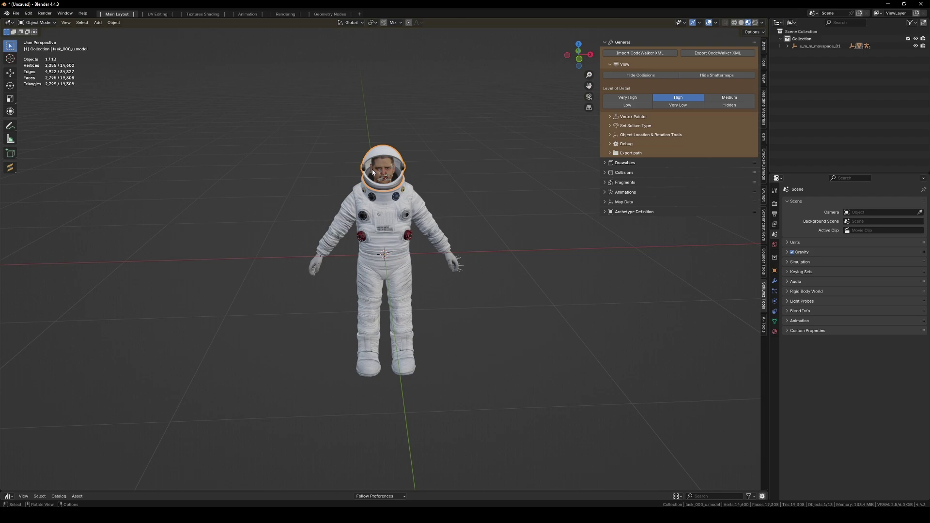
pyautogui.press('a')
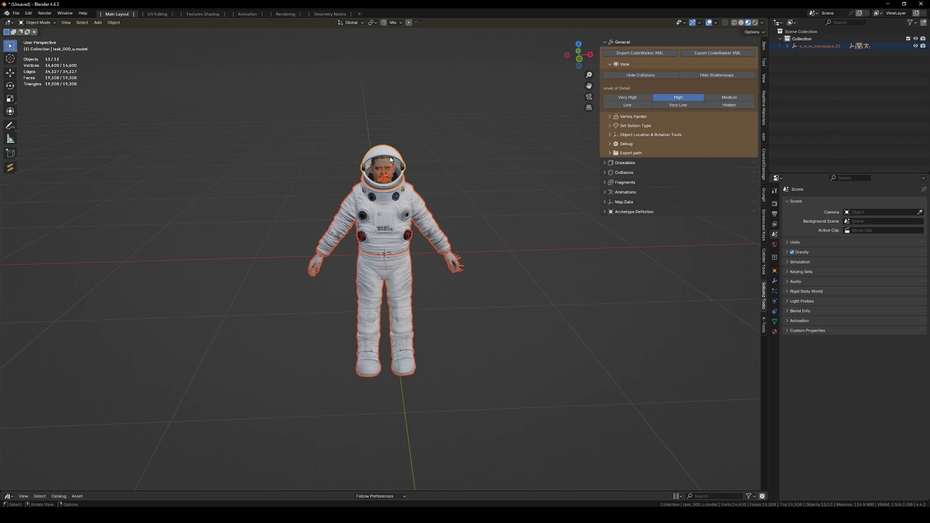
pyautogui.press('Delete')
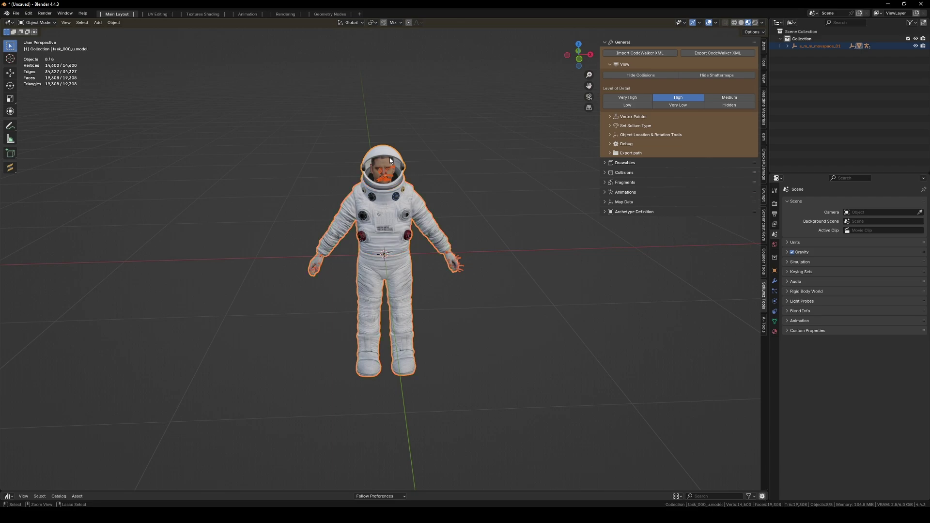
# Step: Clear the parent of task_000_u while keeping its transformation, and delete the s_m_m_movspace_01 hierarchy
pyautogui.click(787, 46)
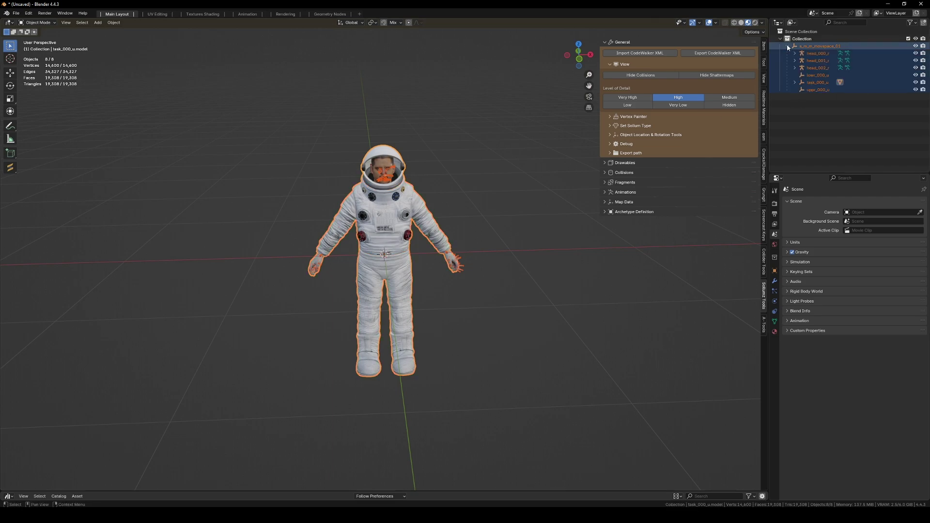
pyautogui.click(817, 83)
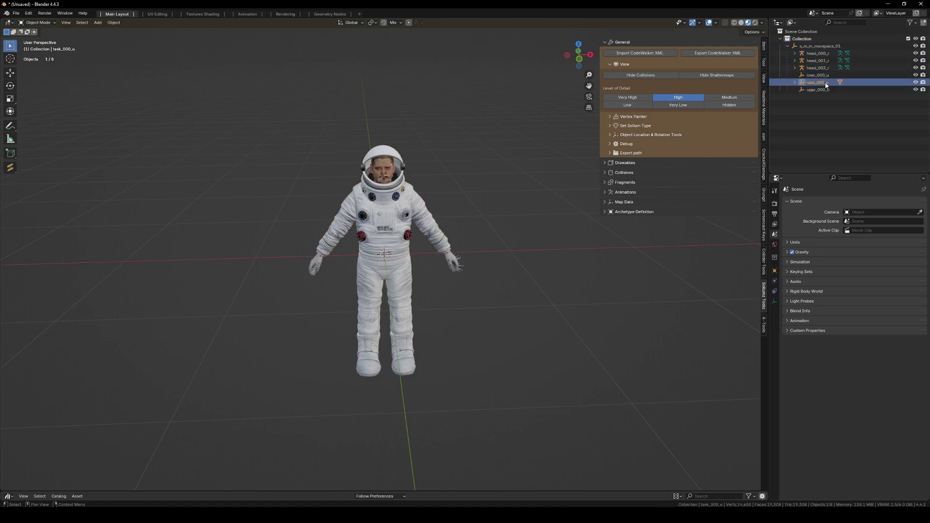
pyautogui.click(795, 83)
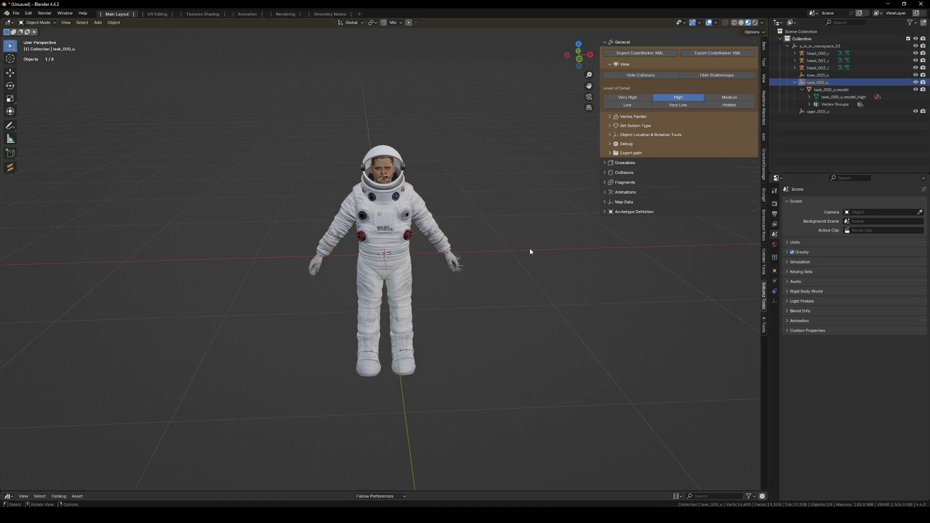
pyautogui.hotkey('alt', 'p')
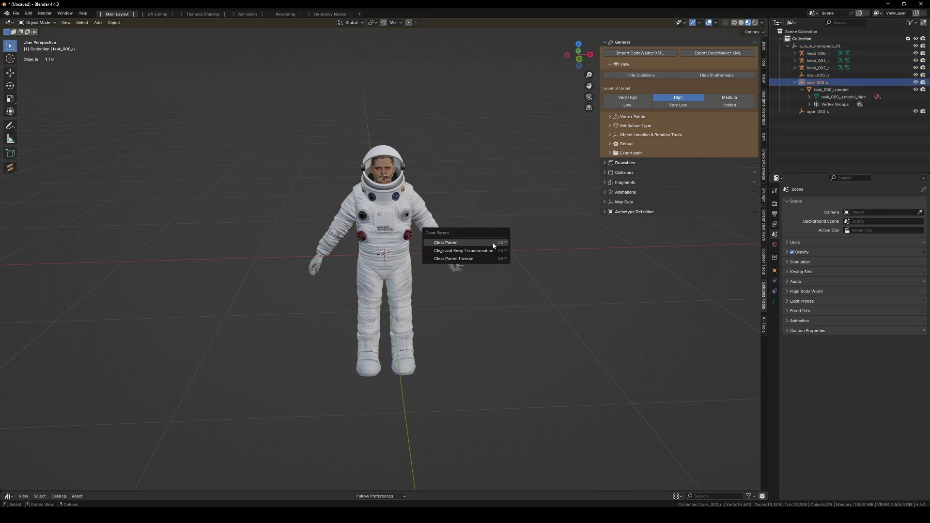
pyautogui.click(481, 251)
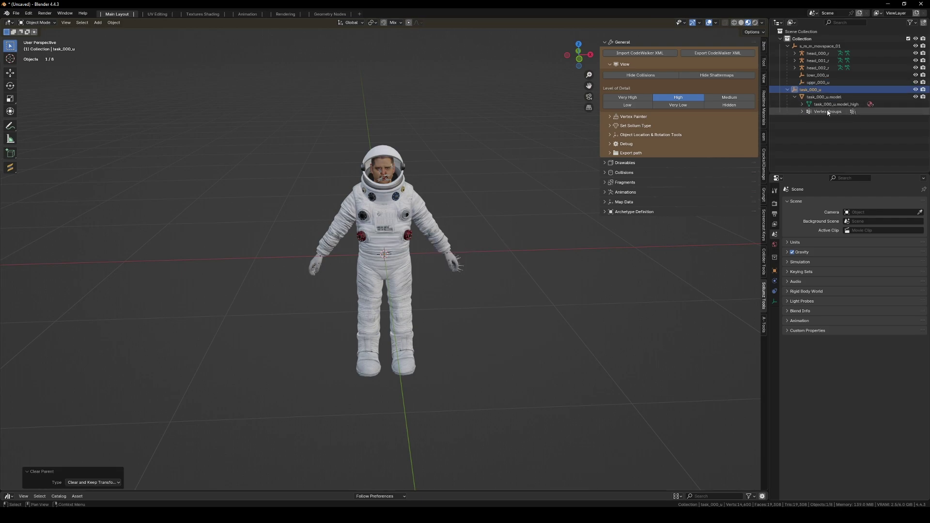
pyautogui.click(818, 46)
pyautogui.rightClick(809, 50)
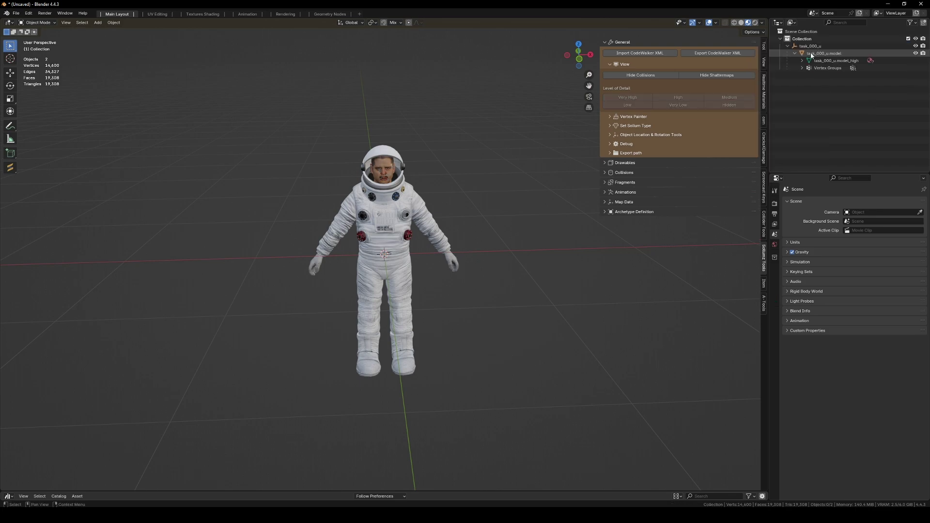
# Step: Clear the parent of task_000_u.model with its transformation kept, and delete the leftover task_000_u empty
pyautogui.click(824, 53)
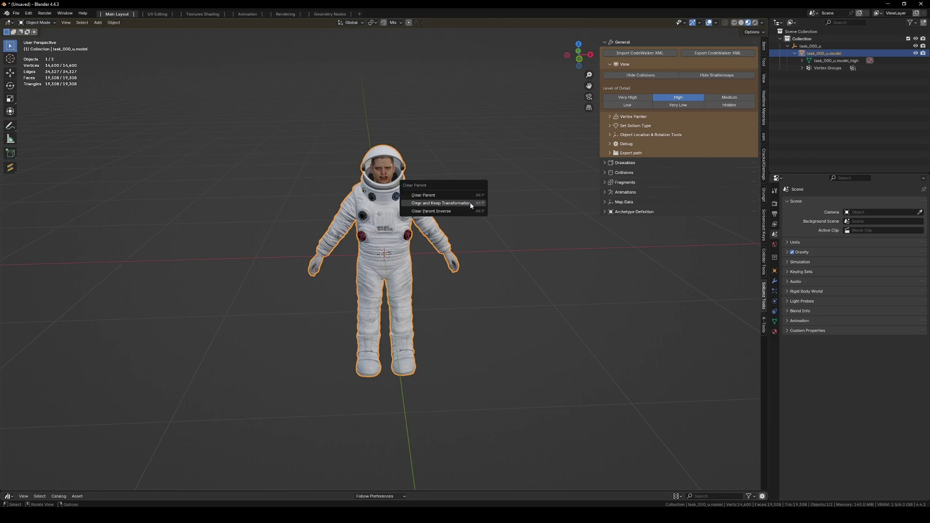
pyautogui.click(440, 203)
pyautogui.doubleClick(810, 45)
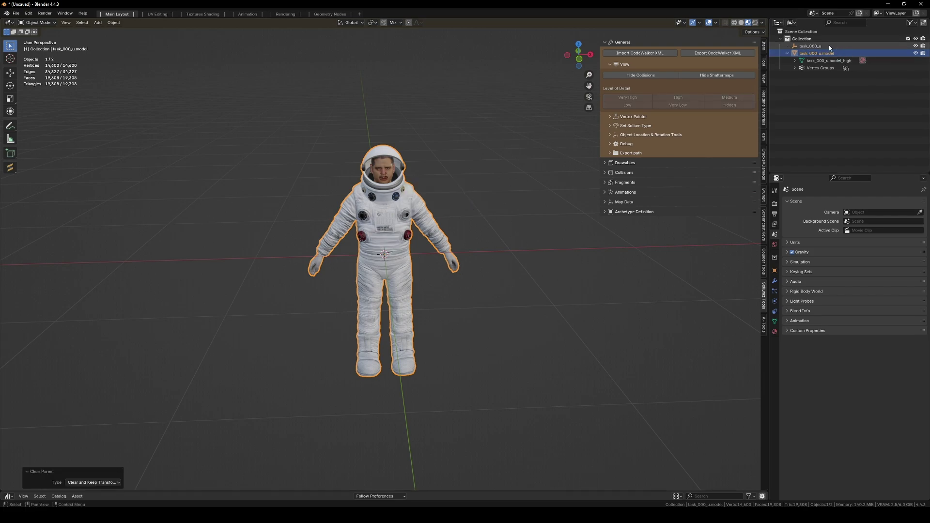
pyautogui.click(814, 66)
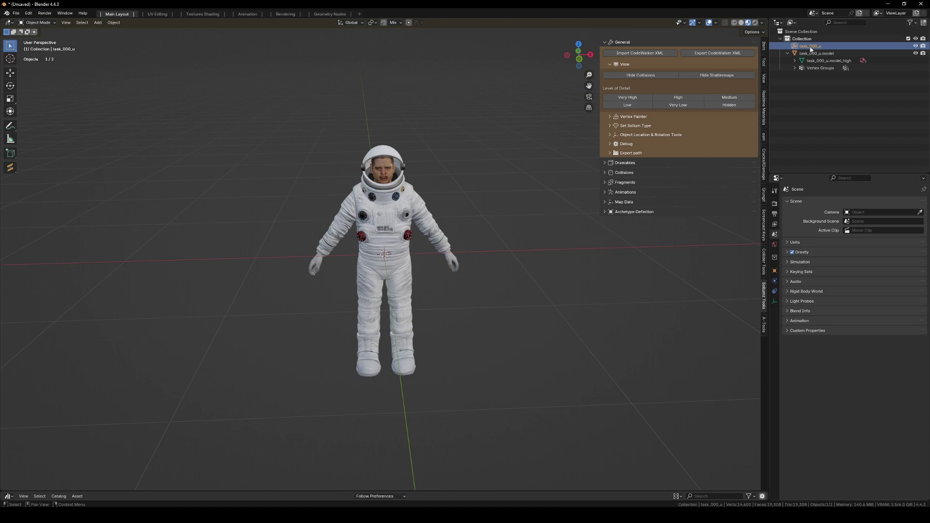
pyautogui.press('Delete')
# Step: Rename the joined astronaut mesh object as Ped Ref and collapse its entry in the outliner
pyautogui.click(808, 47)
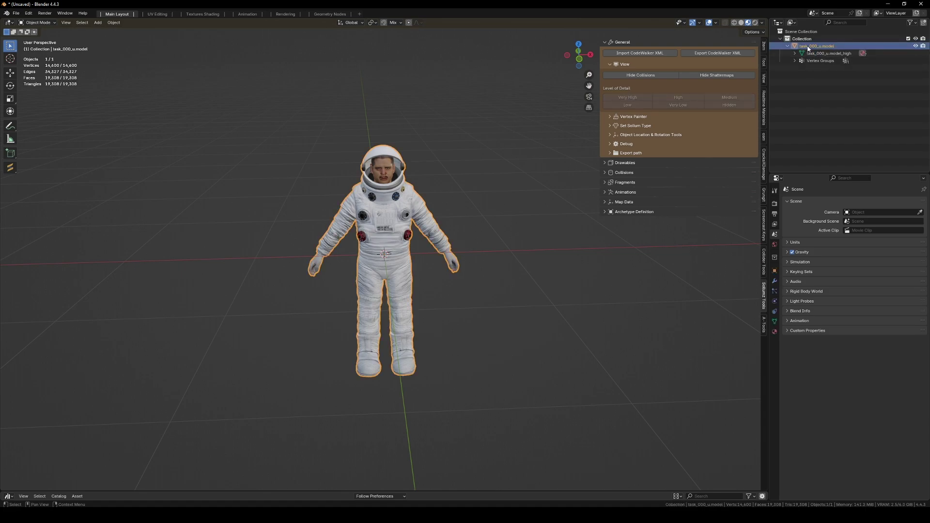
pyautogui.doubleClick(808, 46)
pyautogui.hotkey('ctrl', 'a')
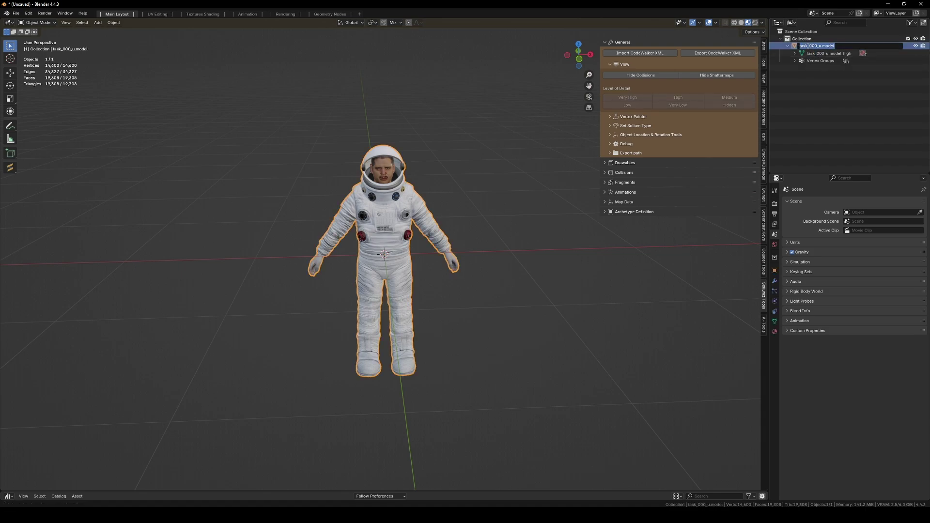
pyautogui.write('Ped Ref')
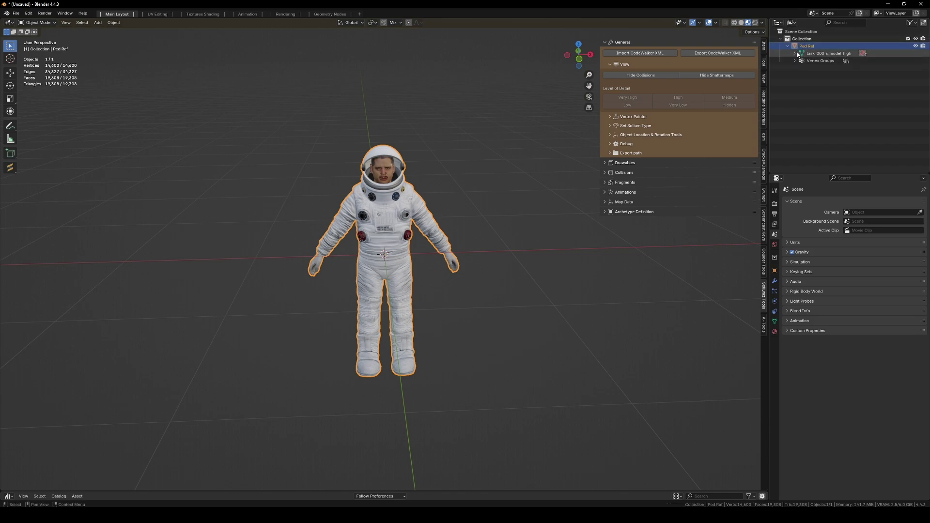
pyautogui.press('Return')
pyautogui.click(788, 46)
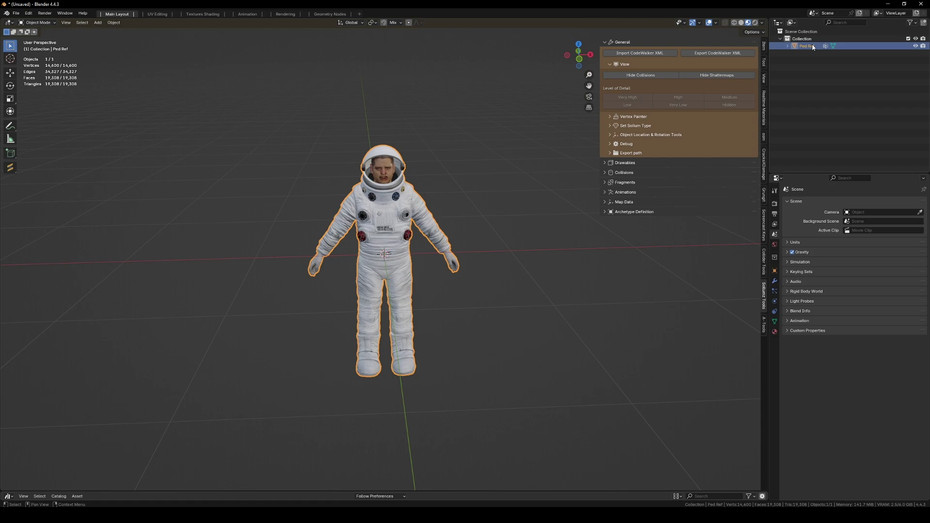
# Step: Delete all of Ped Ref's vertex groups and clear the meshes from its Medium and Low Sollumz LOD slots
pyautogui.click(775, 322)
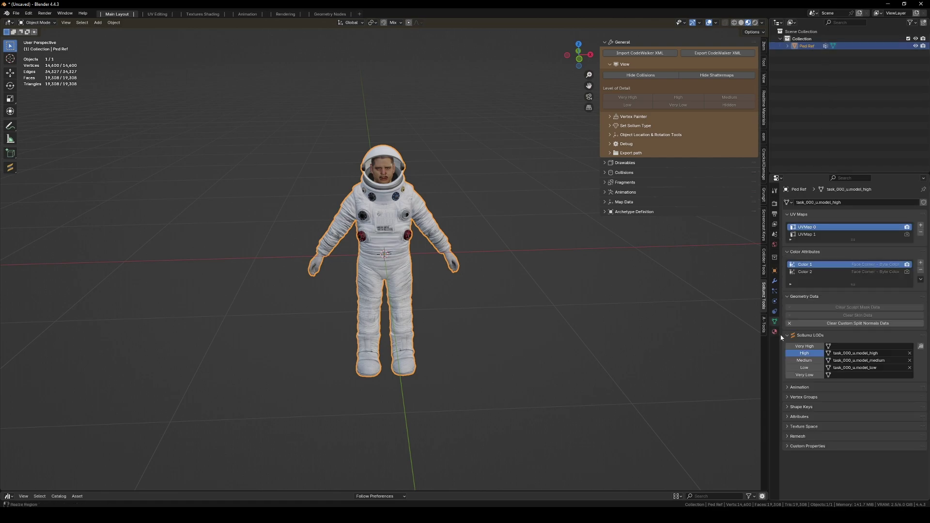
pyautogui.click(788, 397)
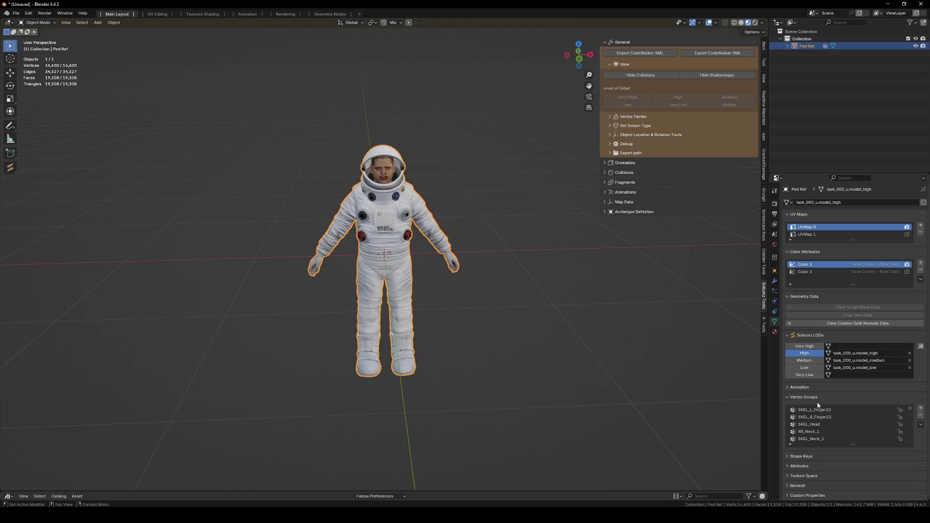
pyautogui.click(920, 424)
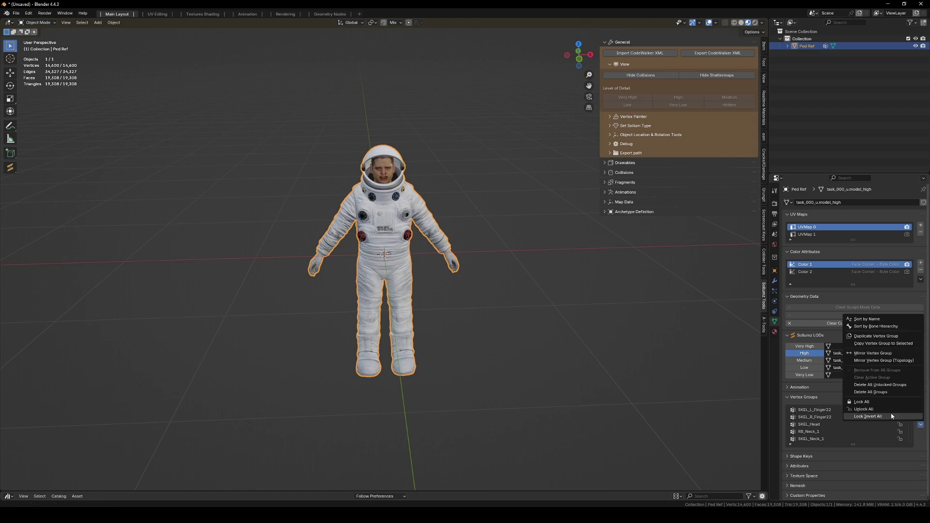
pyautogui.click(868, 394)
pyautogui.click(868, 395)
pyautogui.click(910, 361)
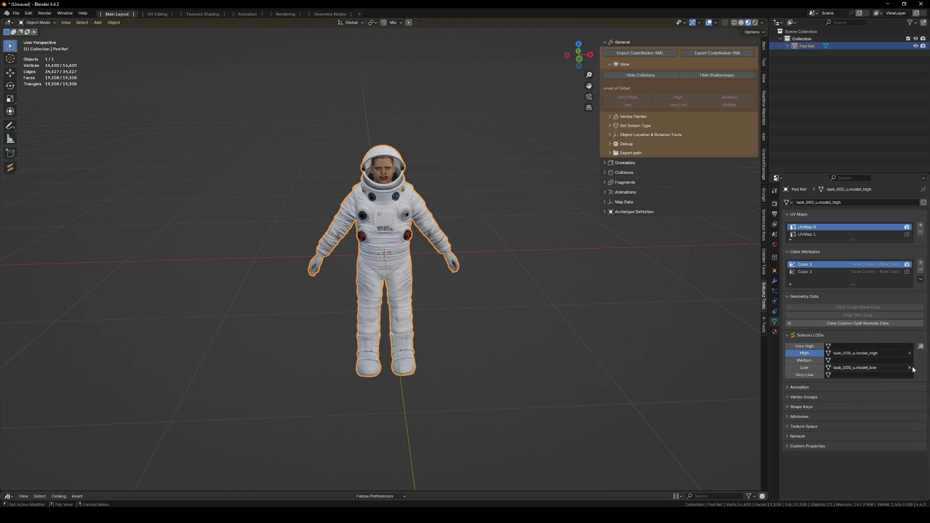
pyautogui.click(910, 368)
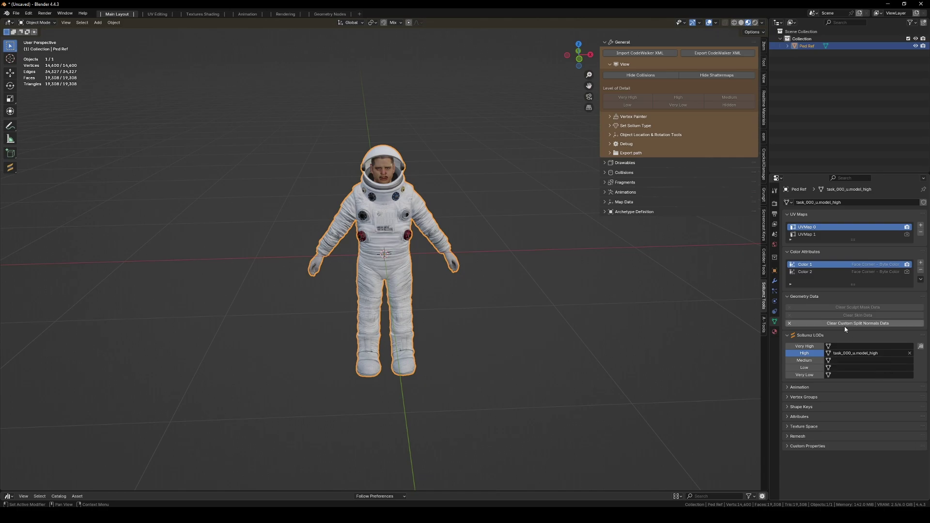
# Step: Set the textures of all of Ped Ref's materials as embedded using the Sollumz shader tools
pyautogui.click(774, 331)
pyautogui.click(600, 164)
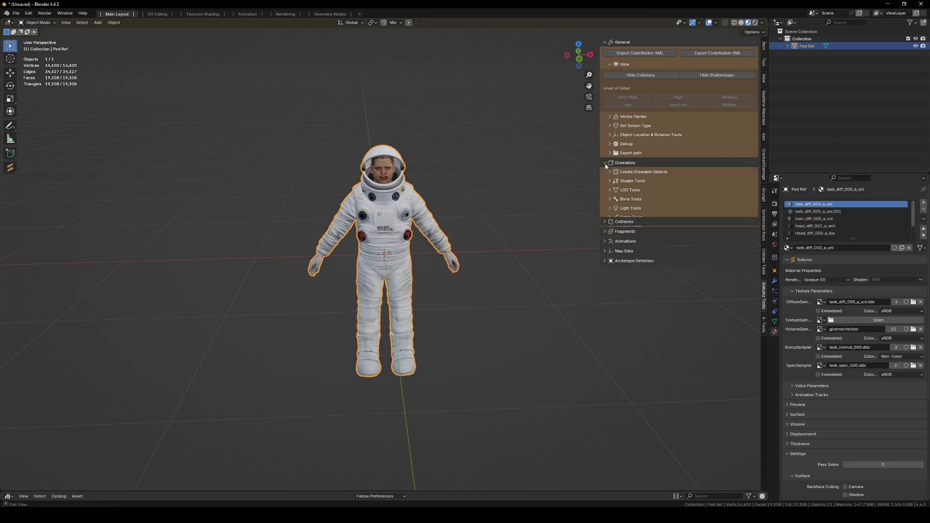
pyautogui.click(610, 183)
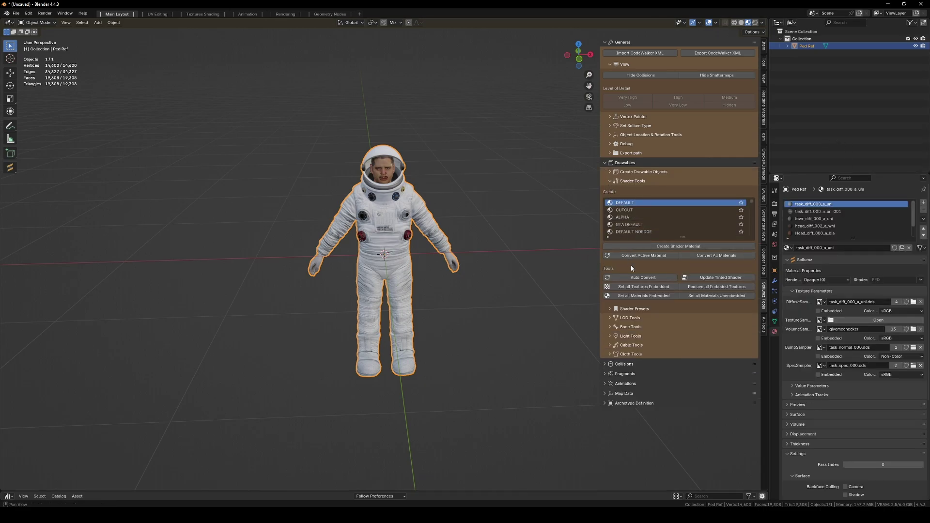
pyautogui.click(643, 295)
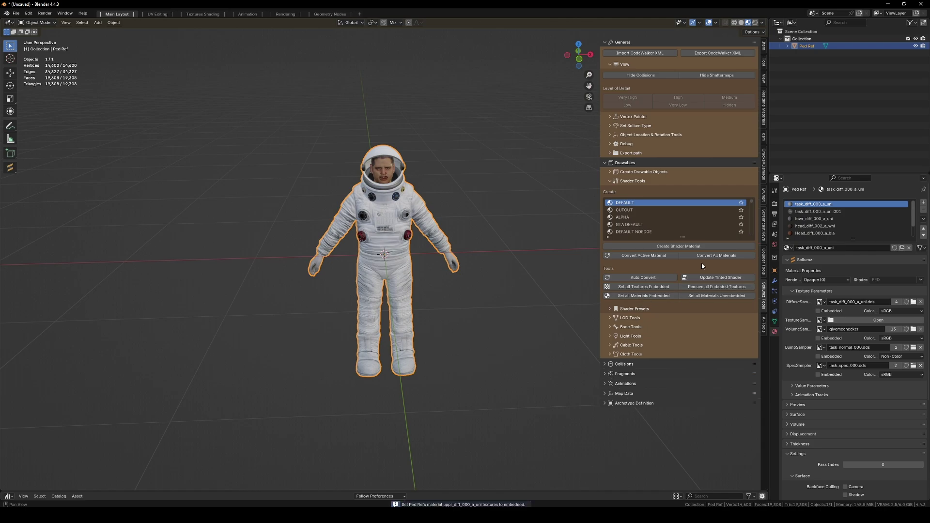
pyautogui.click(606, 163)
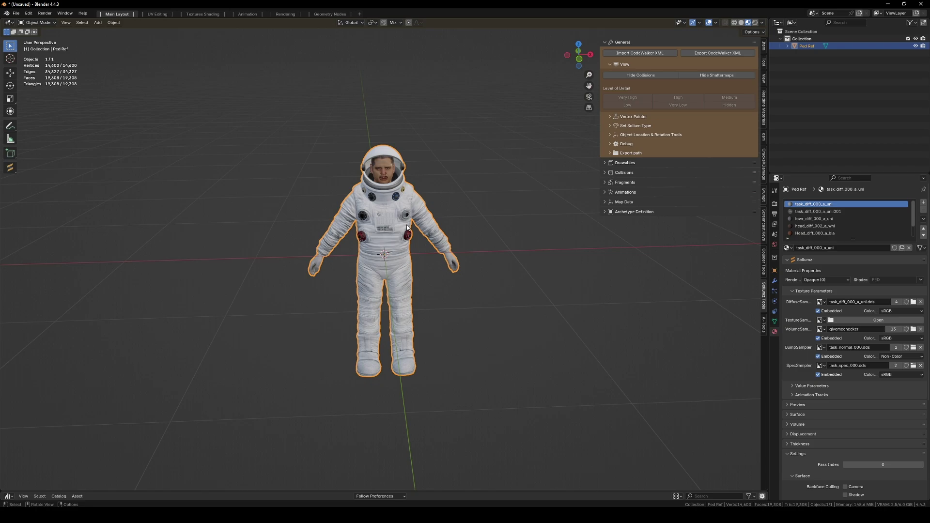
# Step: Raise Ped Ref about 1.16 m along the Z axis in the front view
pyautogui.press('KP_2')
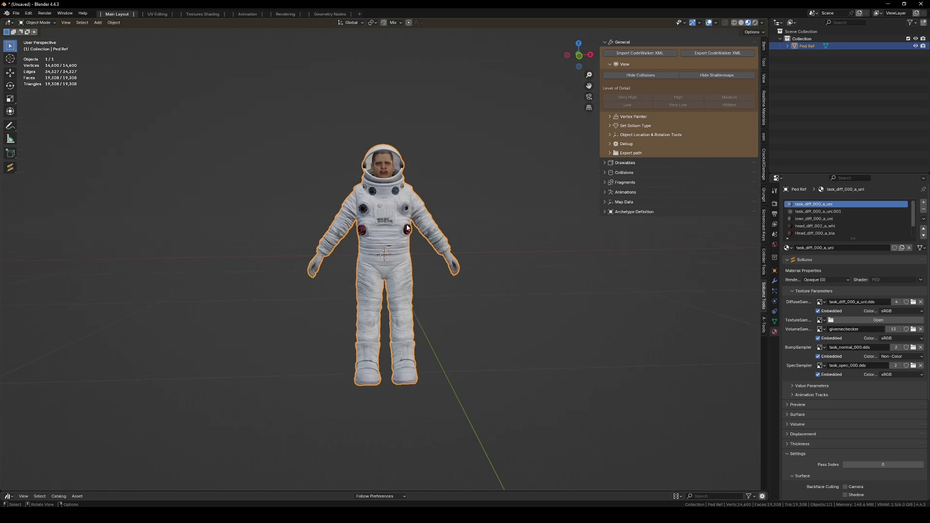
pyautogui.press('KP_1')
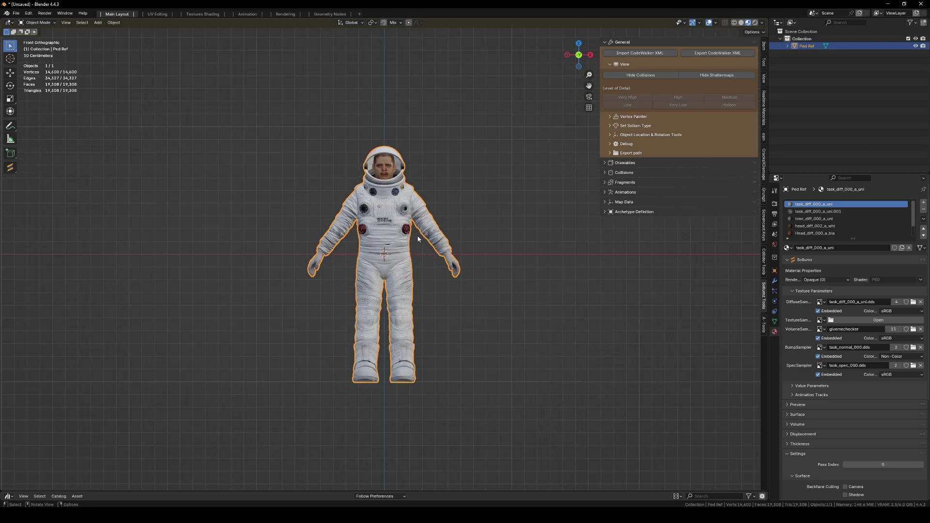
pyautogui.press('g')
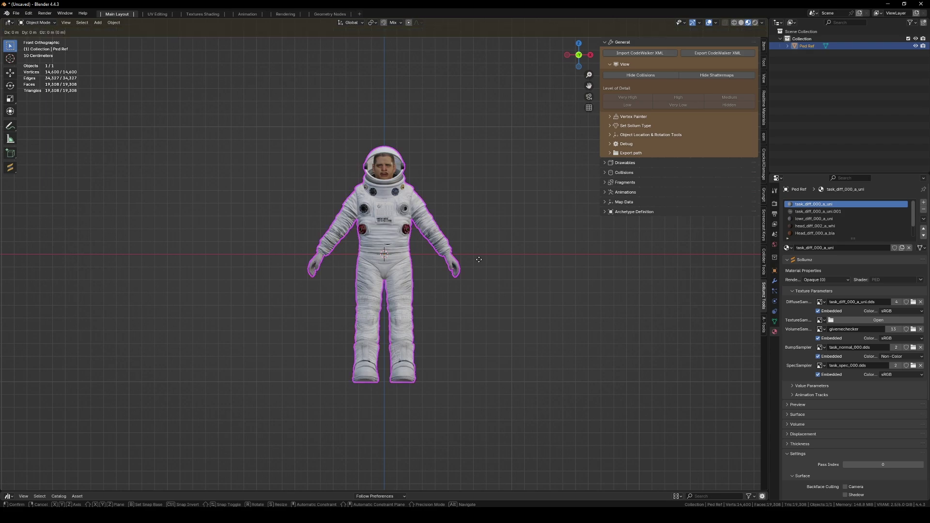
pyautogui.press('z')
pyautogui.click(478, 112)
# Step: Add a 2 m plane at the world origin as a ground guide beneath the astronaut
pyautogui.moveTo(471, 118); pyautogui.dragTo(460, 292, button='middle')
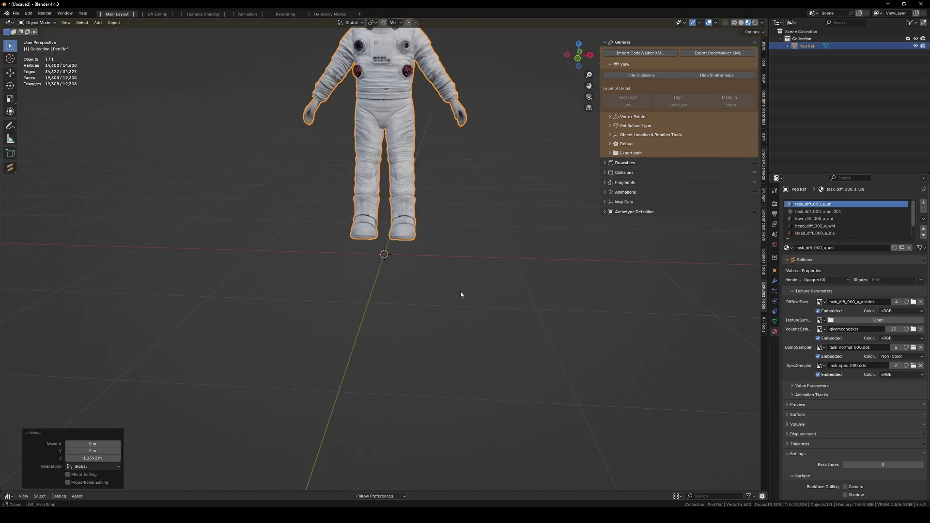
pyautogui.hotkey('shift', 'a')
pyautogui.moveTo(449, 292)
pyautogui.click(482, 292)
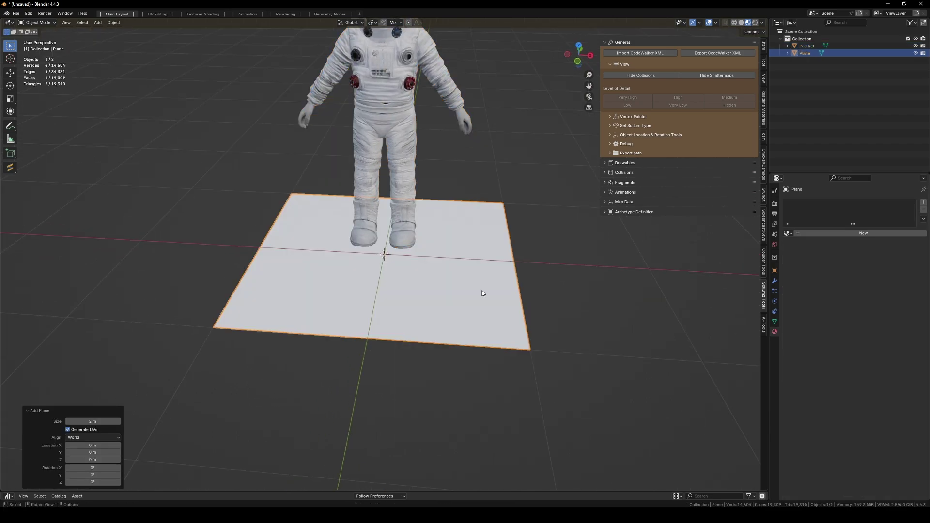
# Step: Lower Ped Ref about 0.15 m along the Z axis so its feet rest on the plane
pyautogui.click(405, 132)
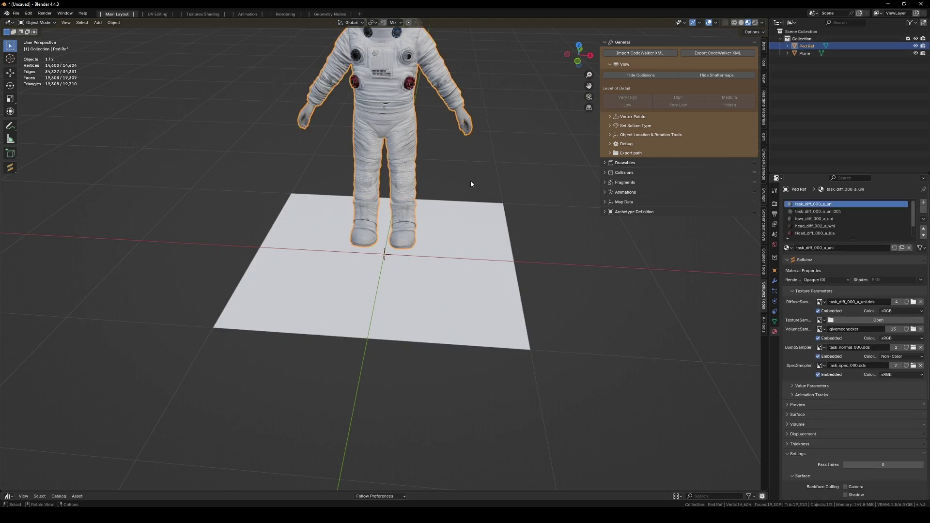
pyautogui.press('g')
pyautogui.press('z')
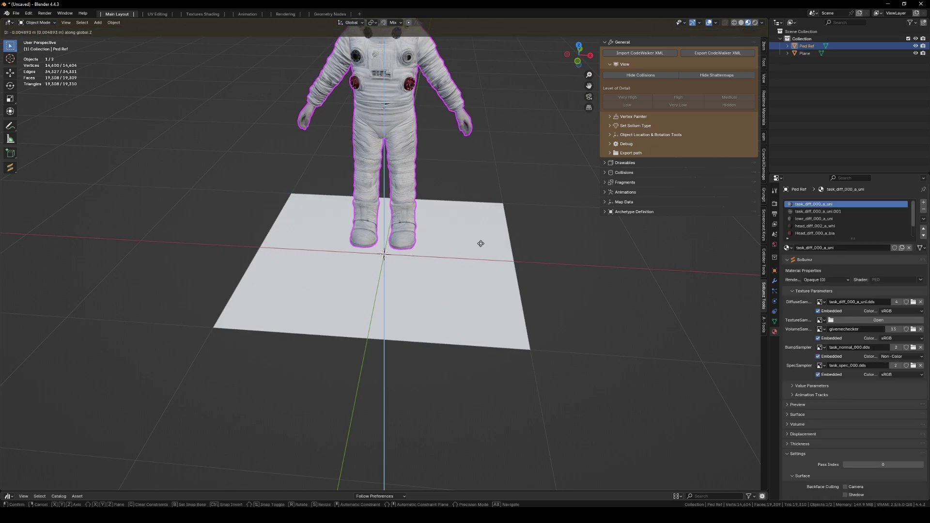
pyautogui.click(490, 309)
pyautogui.moveTo(489, 308); pyautogui.dragTo(427, 236, button='middle')
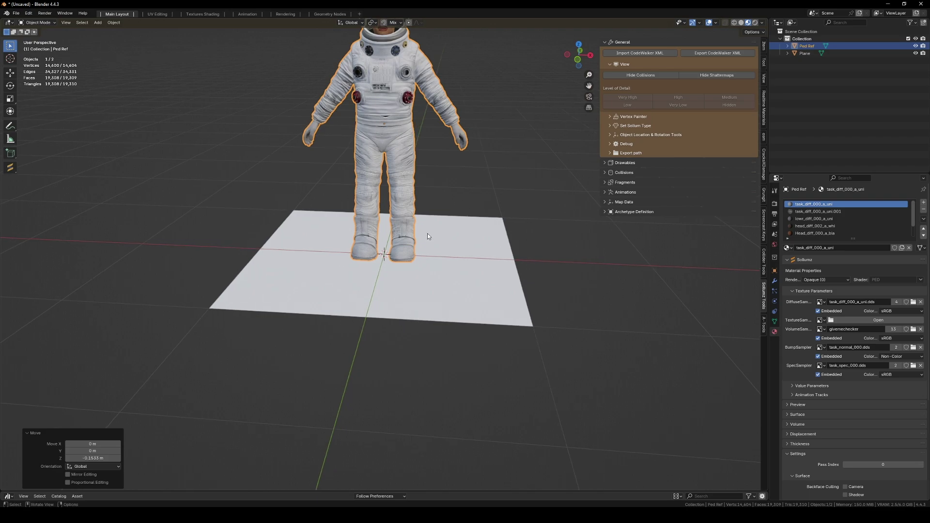
# Step: Set Ped Ref's origin to the 3D cursor between its feet
pyautogui.rightClick(410, 161)
pyautogui.moveTo(416, 190)
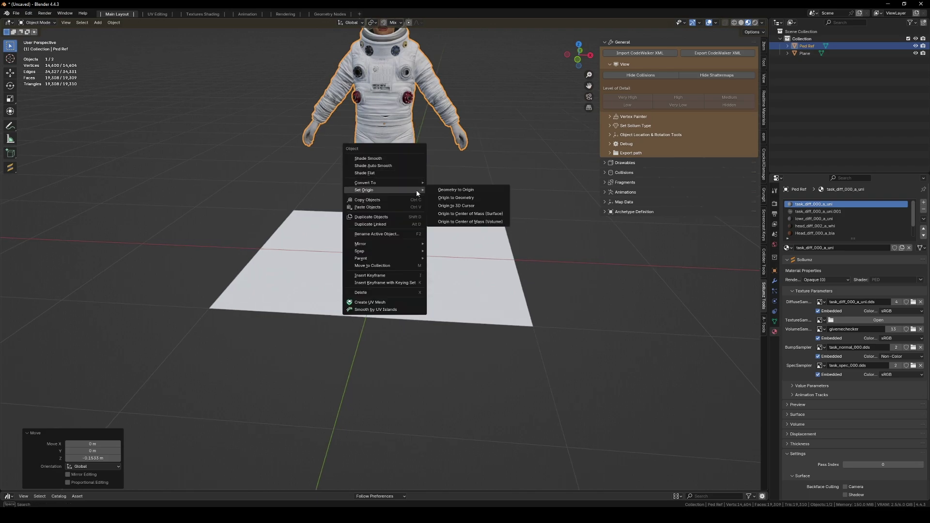
pyautogui.click(466, 209)
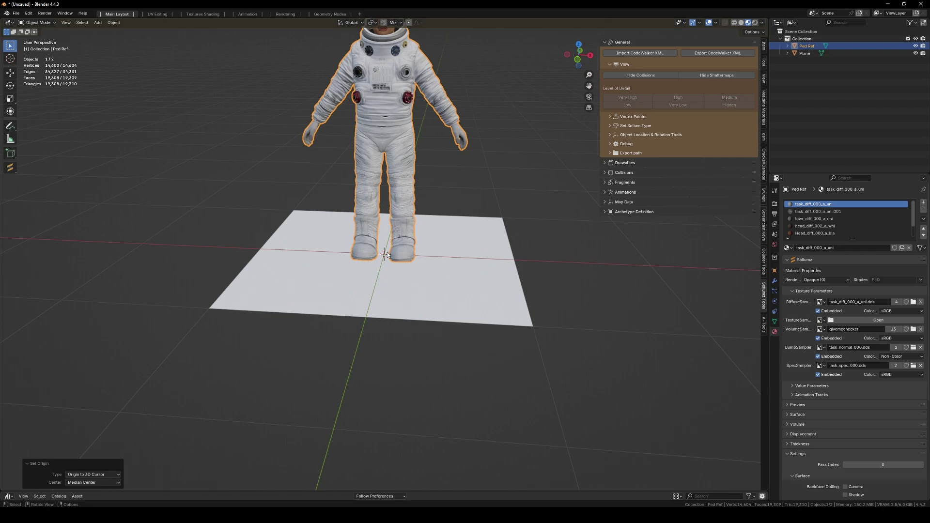
pyautogui.press('g')
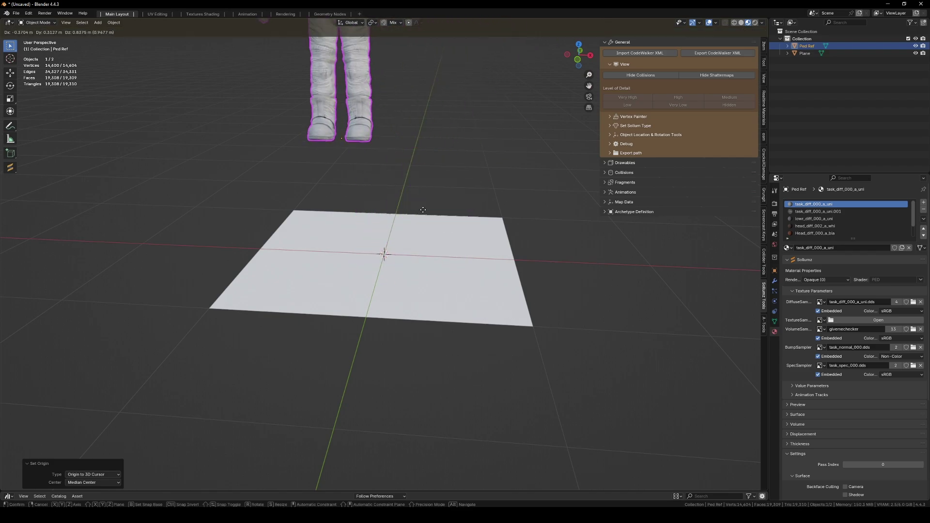
pyautogui.rightClick(481, 251)
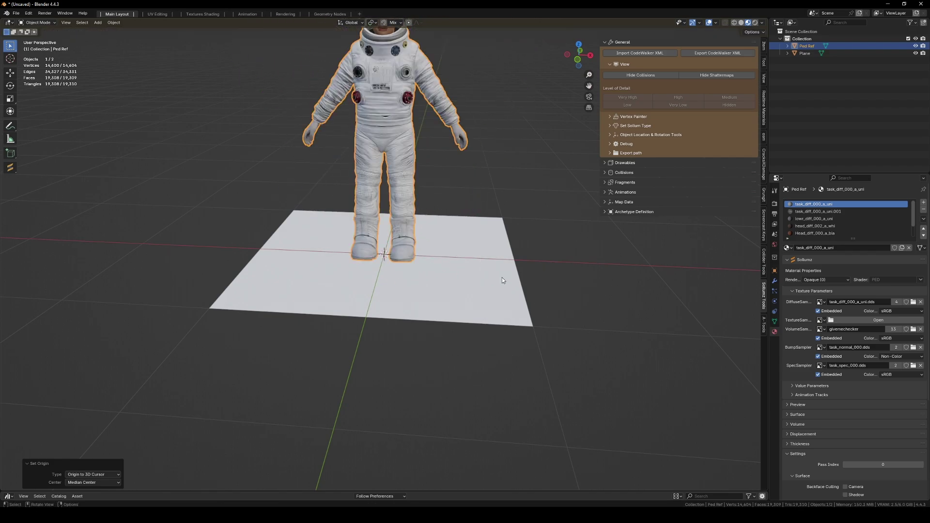
pyautogui.press('r')
pyautogui.rightClick(630, 390)
# Step: Delete the ground guide plane and mark Ped Ref as an asset
pyautogui.click(489, 282)
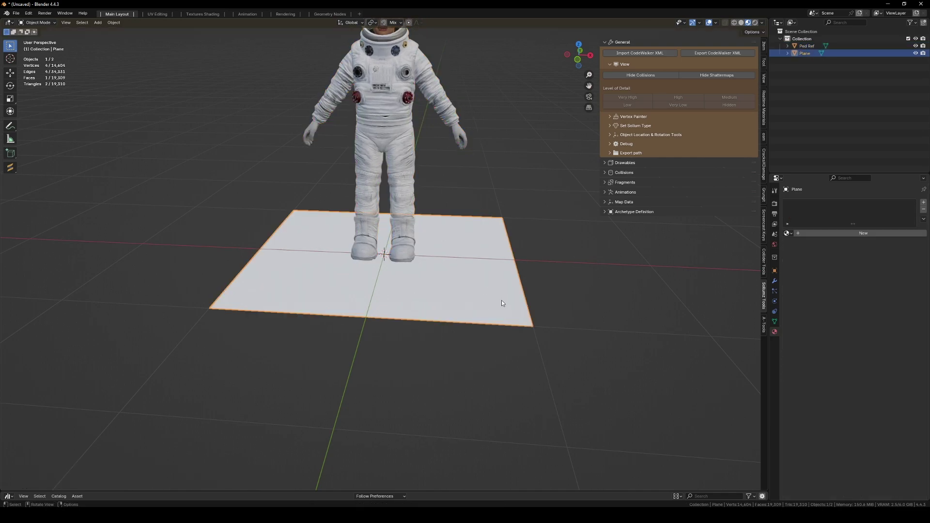
pyautogui.press('Delete')
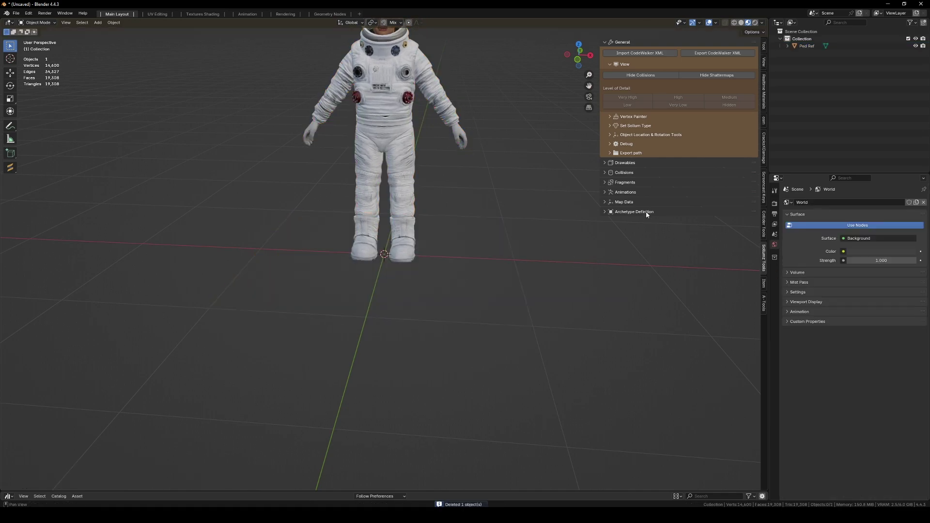
pyautogui.click(804, 46)
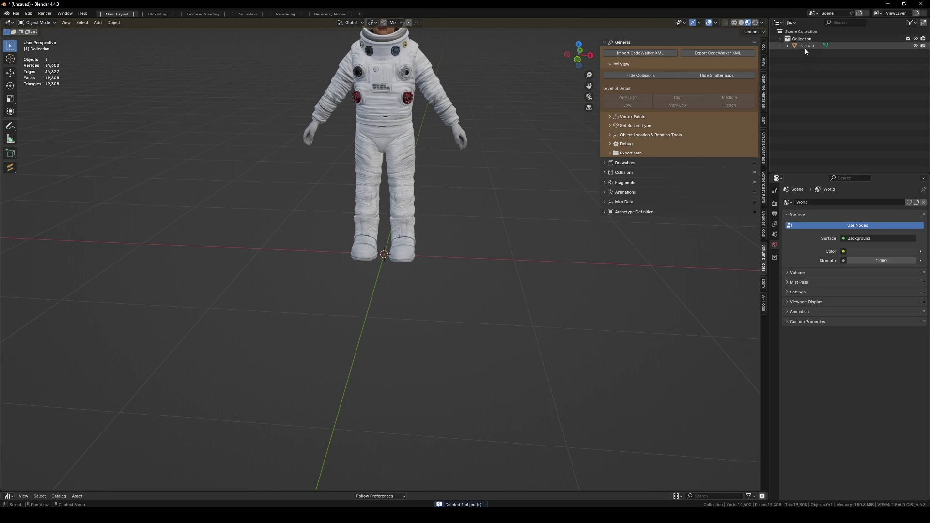
pyautogui.press('KP_Decimal')
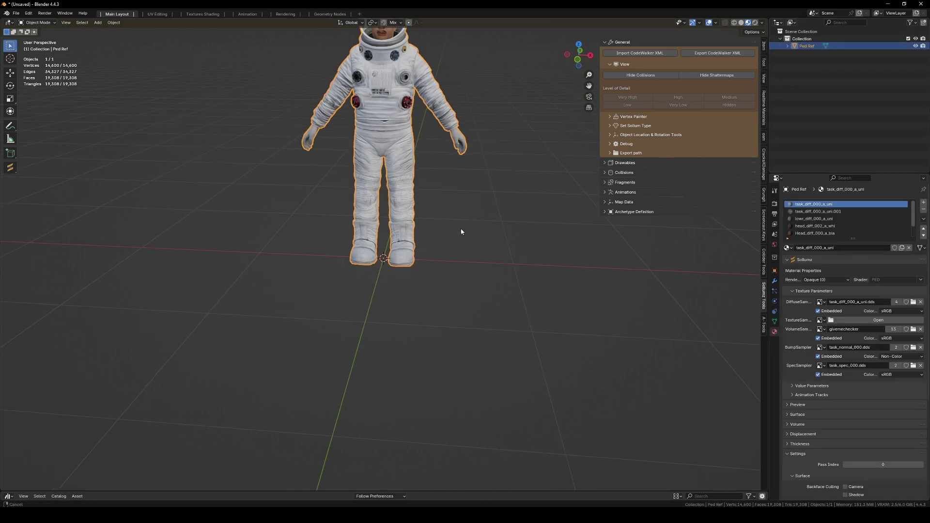
pyautogui.rightClick(805, 47)
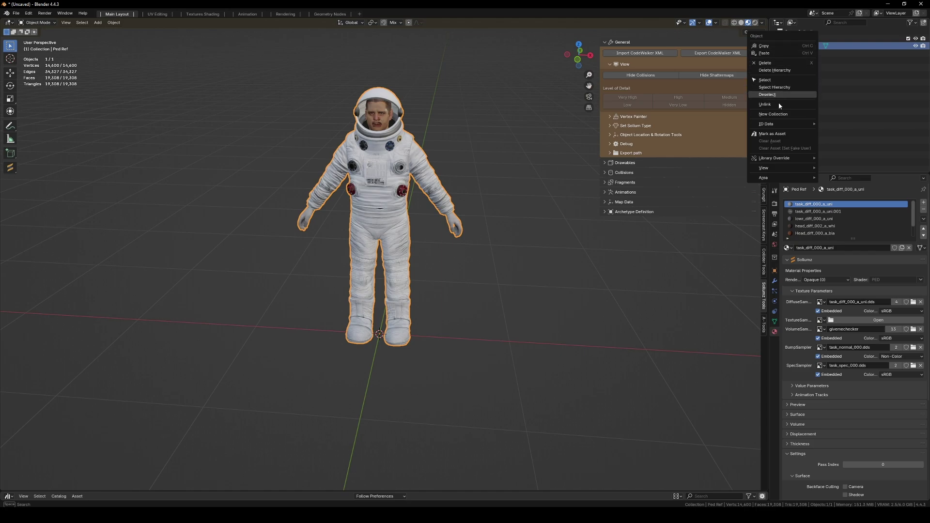
pyautogui.click(773, 135)
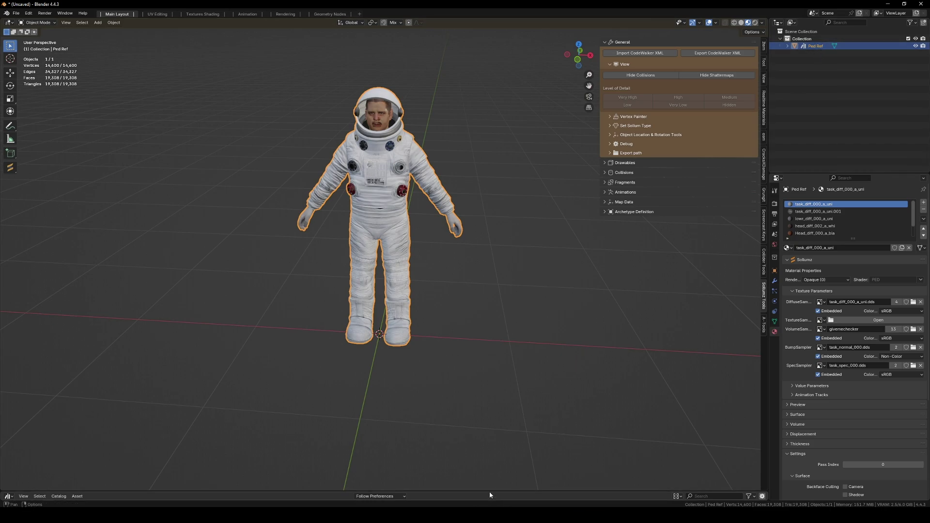
# Step: Enlarge the asset browser below the viewport and show the Unassigned catalog
pyautogui.moveTo(488, 491); pyautogui.dragTo(487, 491)
pyautogui.moveTo(505, 490); pyautogui.dragTo(491, 314)
pyautogui.click(32, 414)
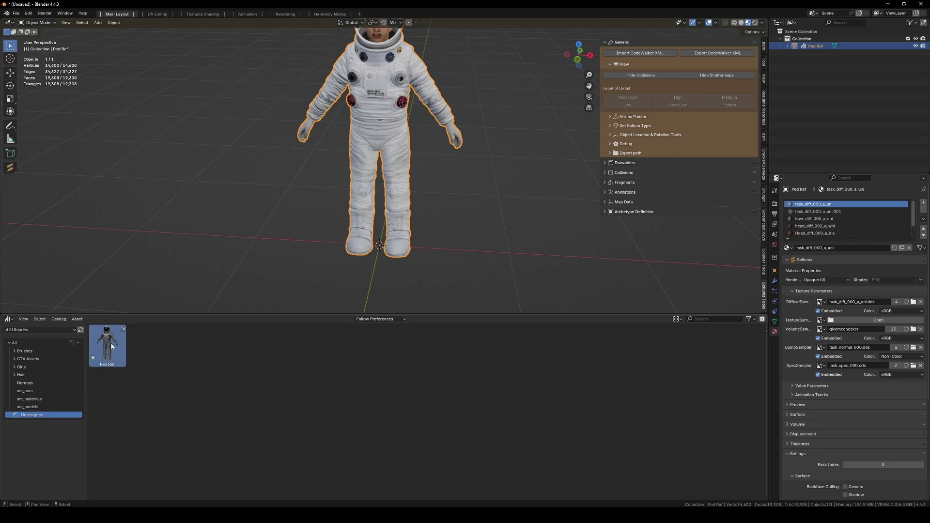
# Step: Place a test copy of the Ped Ref asset in the scene beside the original and undo the placement
pyautogui.moveTo(126, 338); pyautogui.dragTo(216, 222)
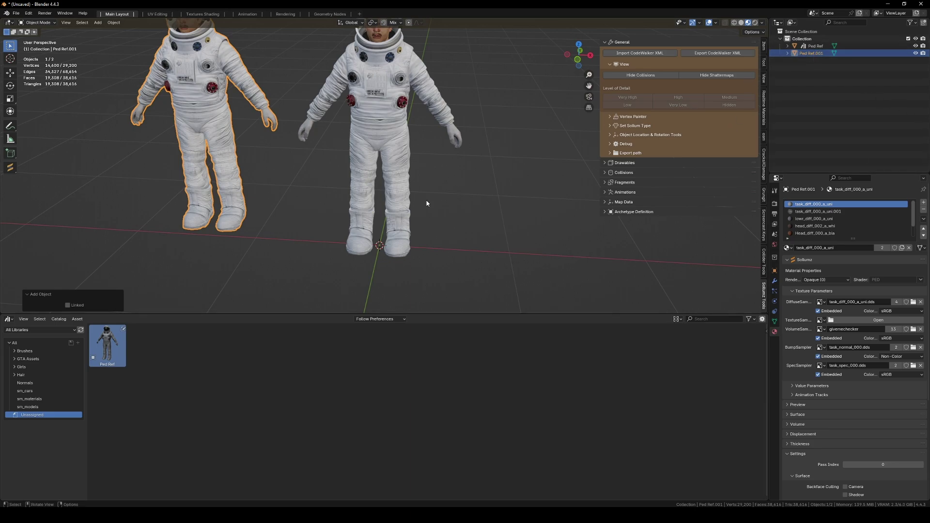
pyautogui.hotkey('ctrl', 'z')
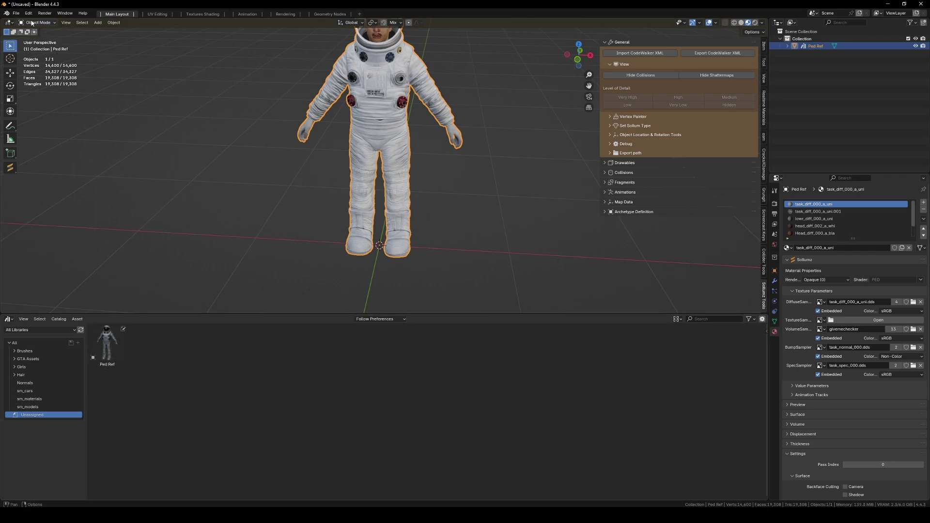
pyautogui.scroll(-3, 301, 311)
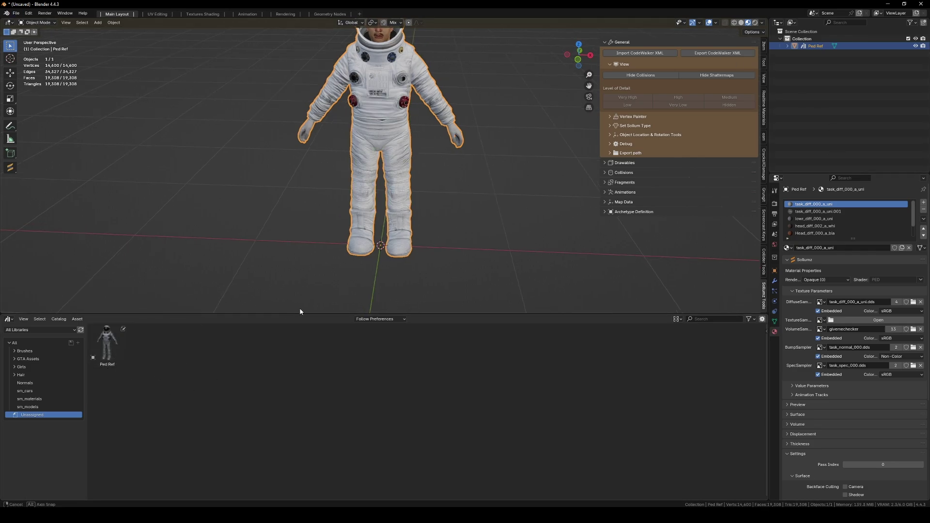
# Step: Save the file as ref_models.blend in the MY ASSETS folder
pyautogui.click(17, 14)
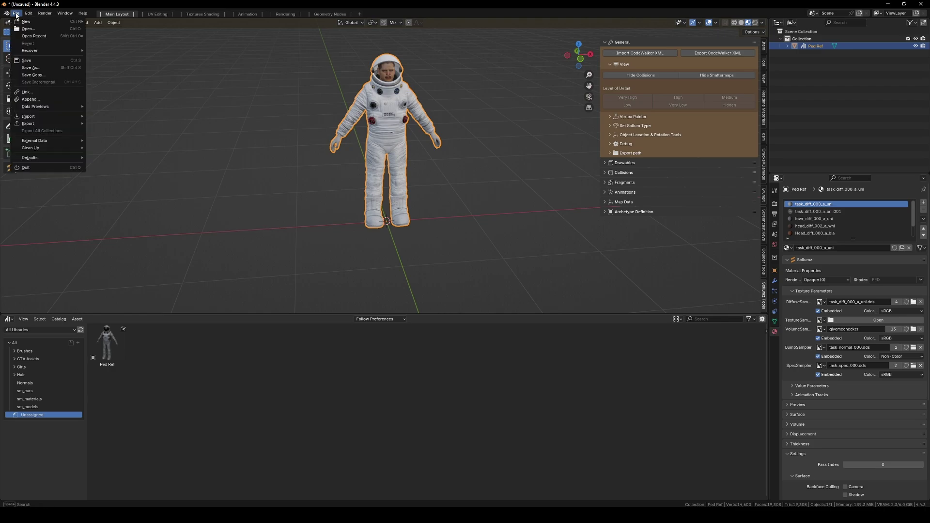
pyautogui.click(44, 62)
pyautogui.click(205, 353)
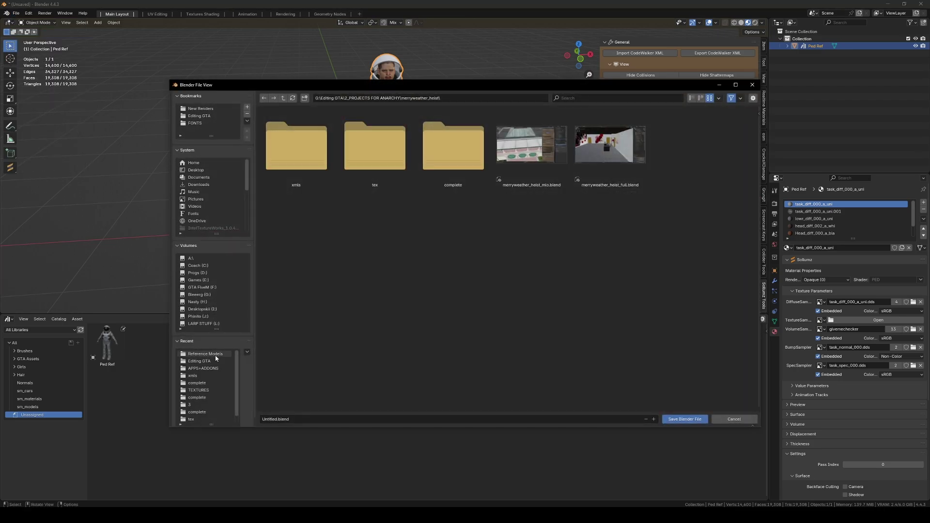
pyautogui.doubleClick(284, 98)
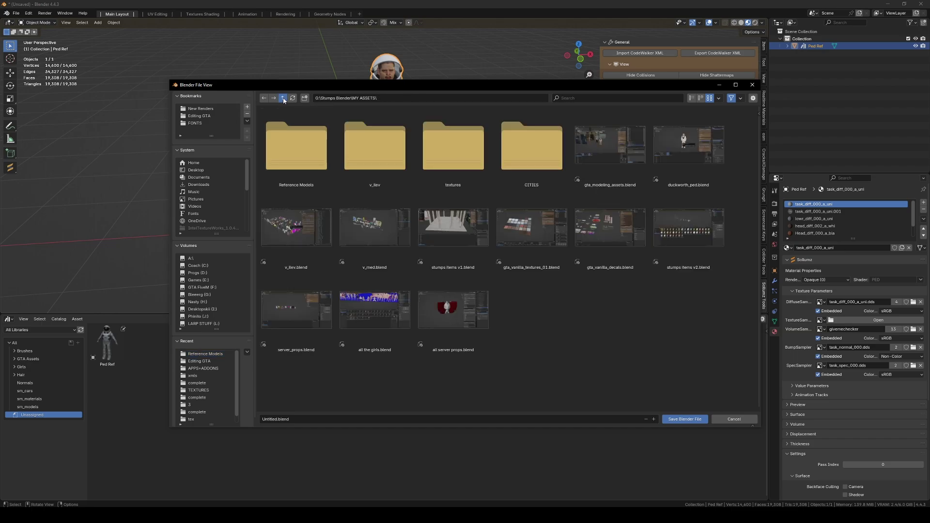
pyautogui.doubleClick(338, 179)
pyautogui.click(297, 419)
pyautogui.write('ref_models')
pyautogui.press('Return')
pyautogui.click(670, 418)
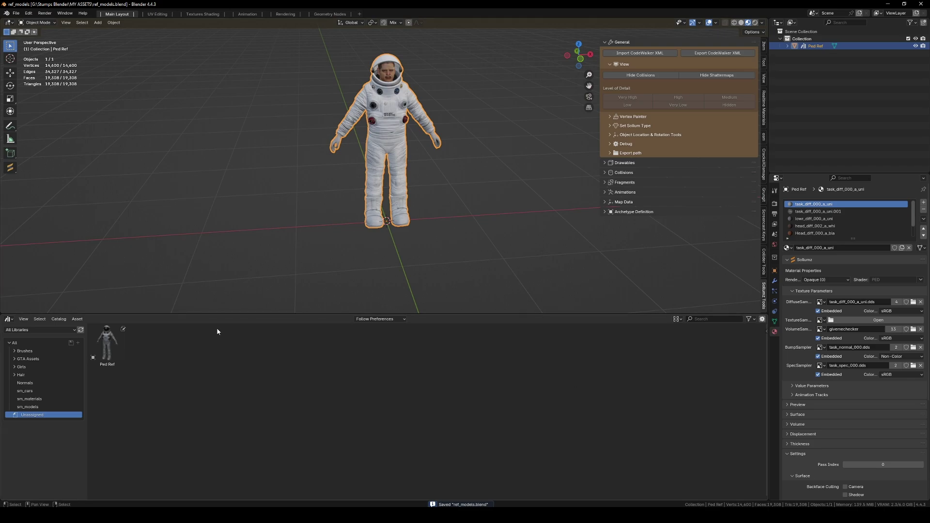
# Step: Shrink the asset browser out of the way and create a new General file
pyautogui.moveTo(522, 313); pyautogui.dragTo(523, 490)
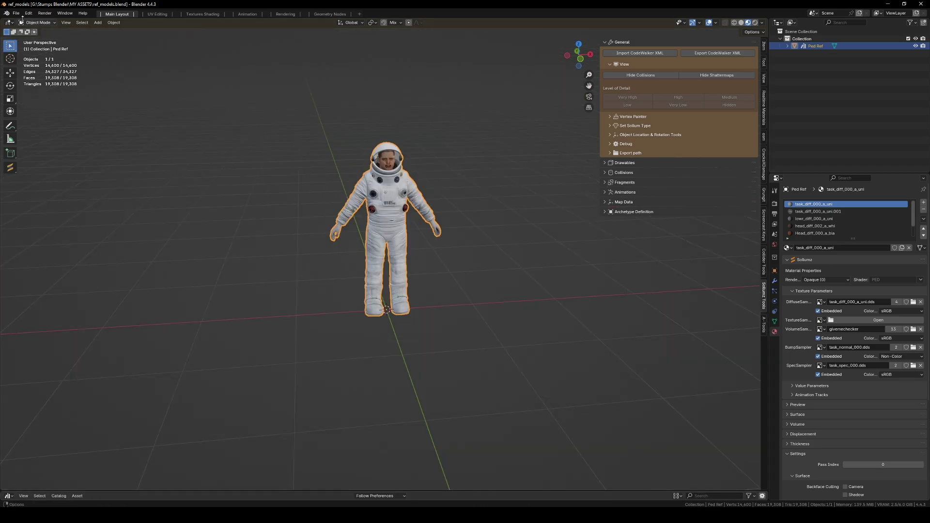
pyautogui.click(16, 13)
pyautogui.moveTo(29, 23)
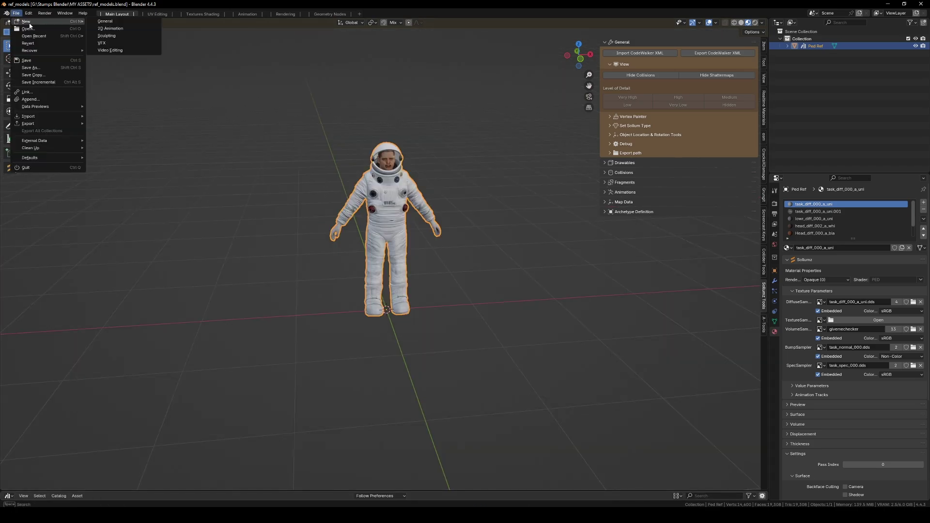
pyautogui.click(132, 22)
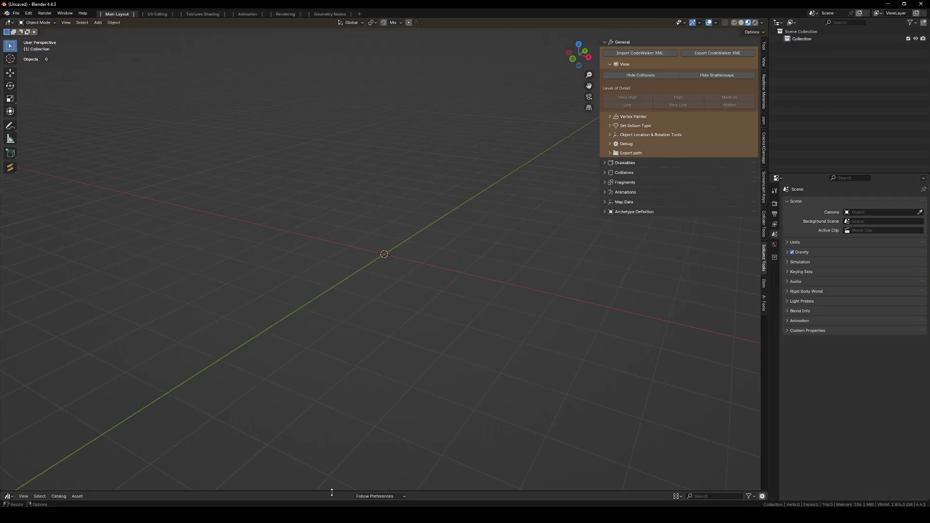
# Step: Expand the asset browser and place the Ped Ref asset from the Unassigned catalog near the world origin
pyautogui.moveTo(331, 490); pyautogui.dragTo(335, 345)
pyautogui.click(120, 410)
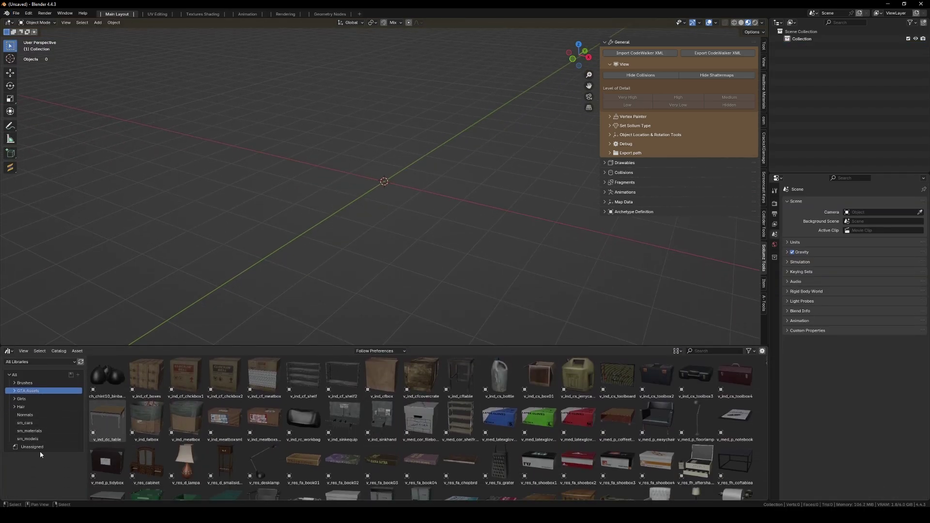
pyautogui.click(37, 446)
pyautogui.click(107, 377)
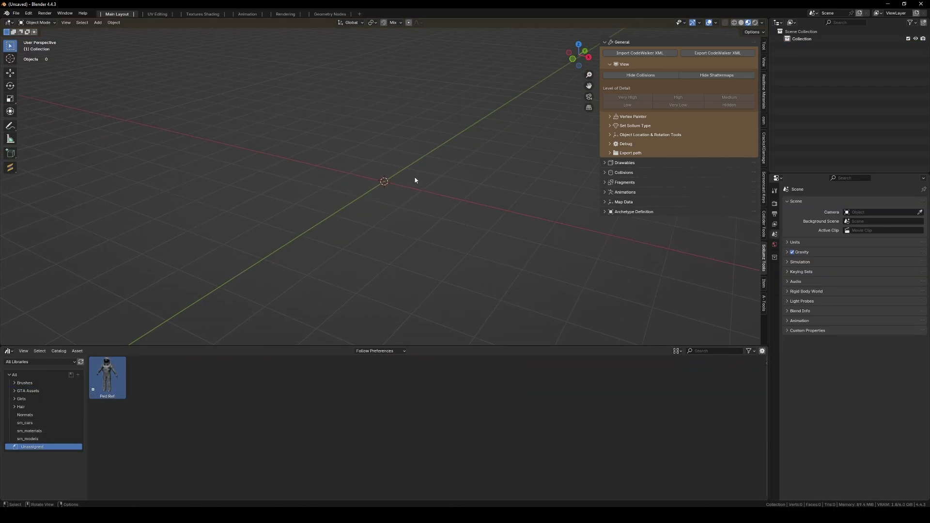
pyautogui.moveTo(107, 380); pyautogui.dragTo(392, 183)
pyautogui.scroll(4, 402, 146)
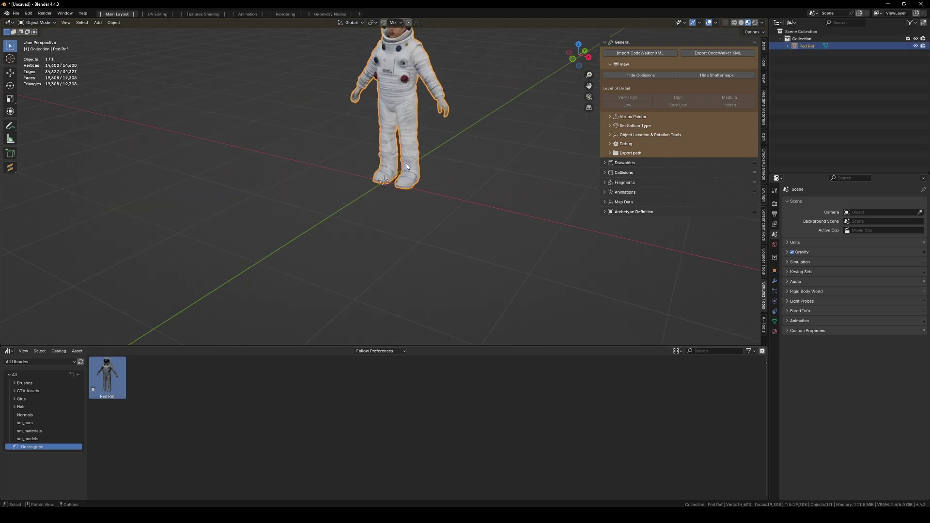
pyautogui.moveTo(406, 164); pyautogui.dragTo(353, 266, button='middle')
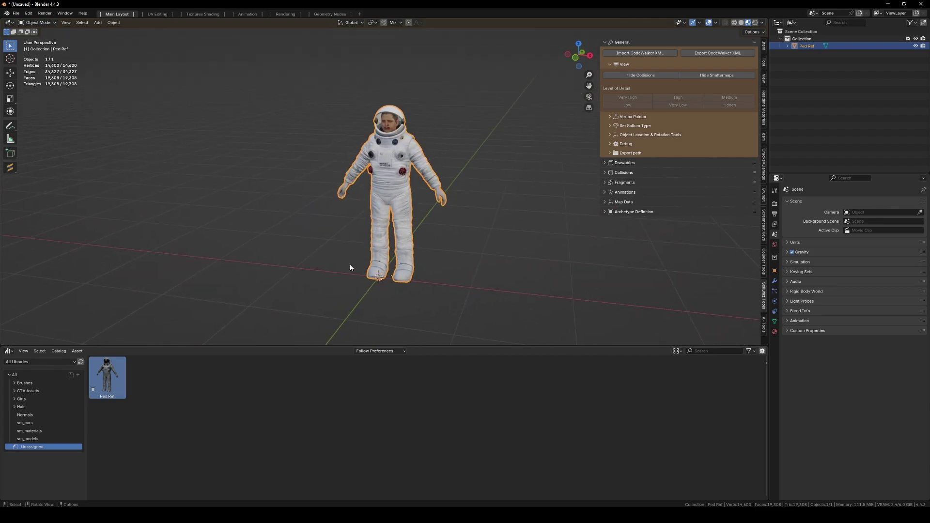
# Step: Reopen the recent ref_models.blend file without saving the test scene and collapse the asset browser
pyautogui.click(15, 14)
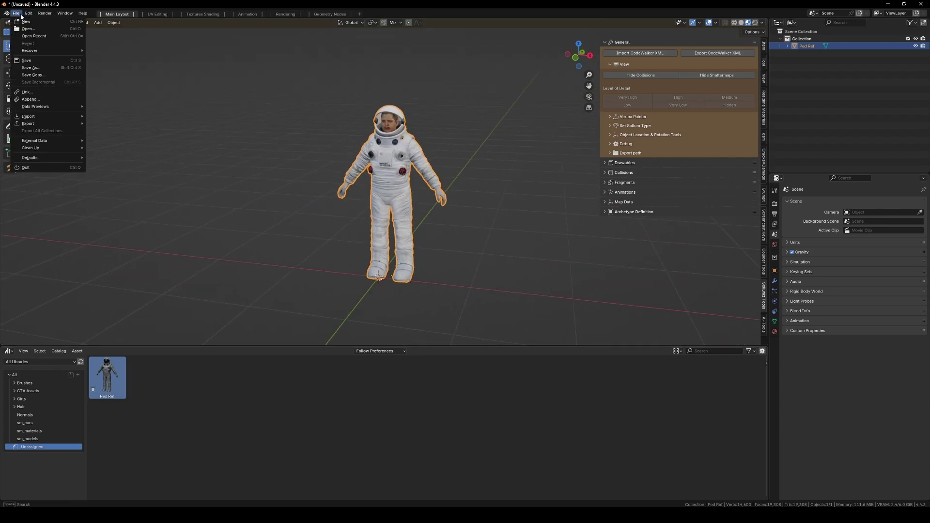
pyautogui.moveTo(44, 36)
pyautogui.click(114, 35)
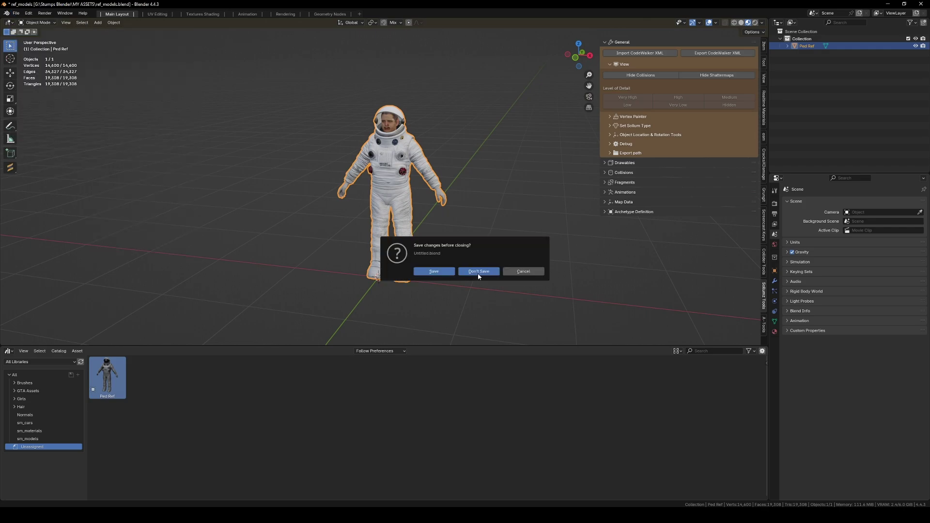
pyautogui.click(477, 273)
pyautogui.moveTo(429, 201); pyautogui.dragTo(419, 93, button='middle')
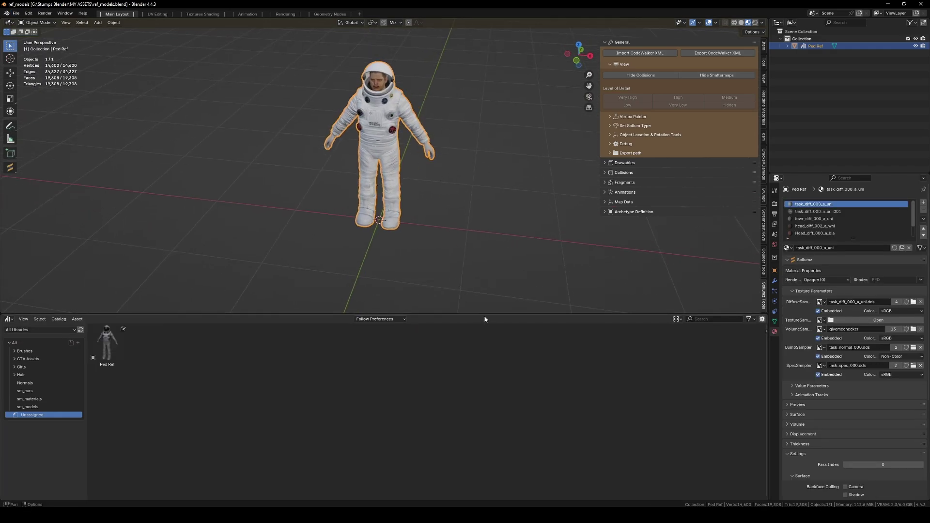
pyautogui.moveTo(456, 314); pyautogui.dragTo(457, 492)
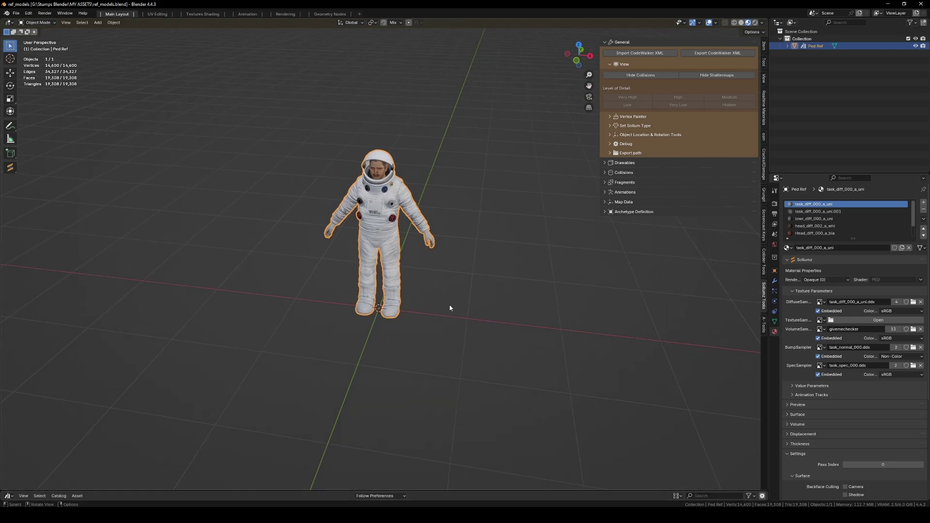
# Step: Move Ped Ref -3 m along the global X axis
pyautogui.press('g')
pyautogui.press('x')
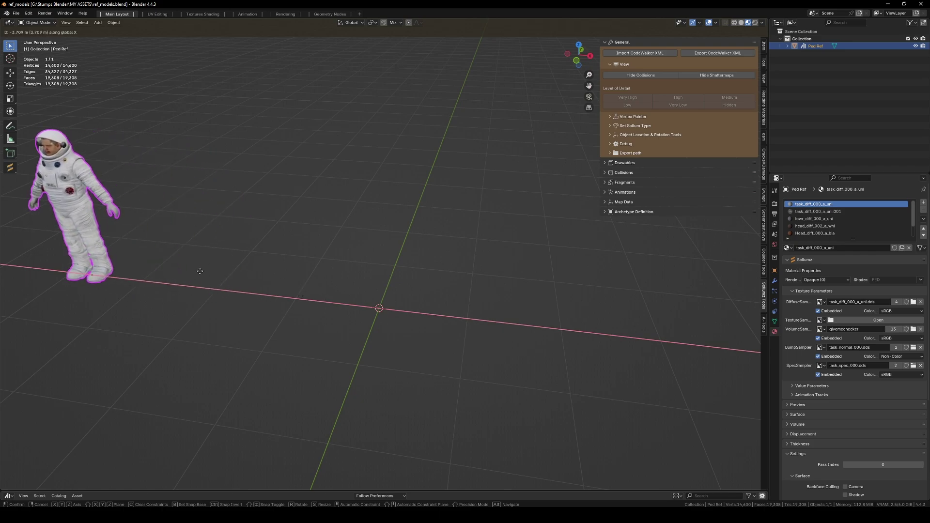
pyautogui.press('3')
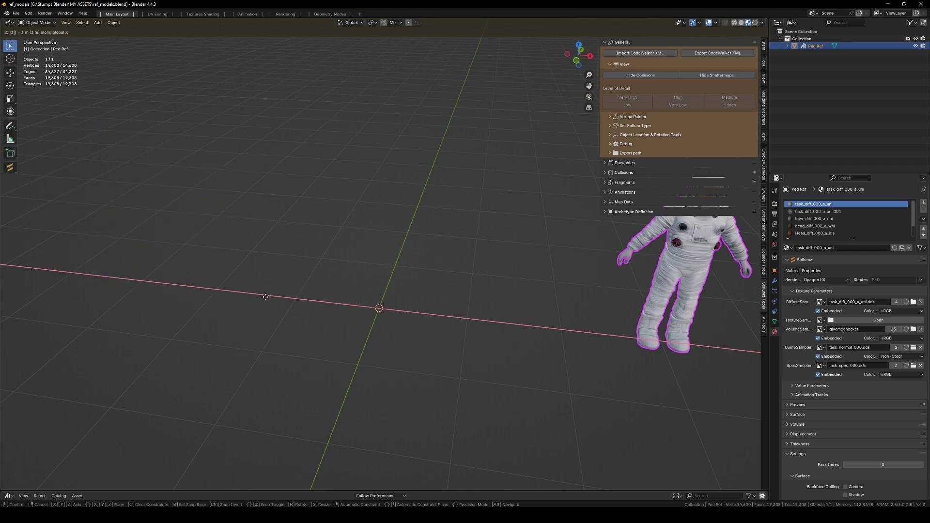
pyautogui.press('-')
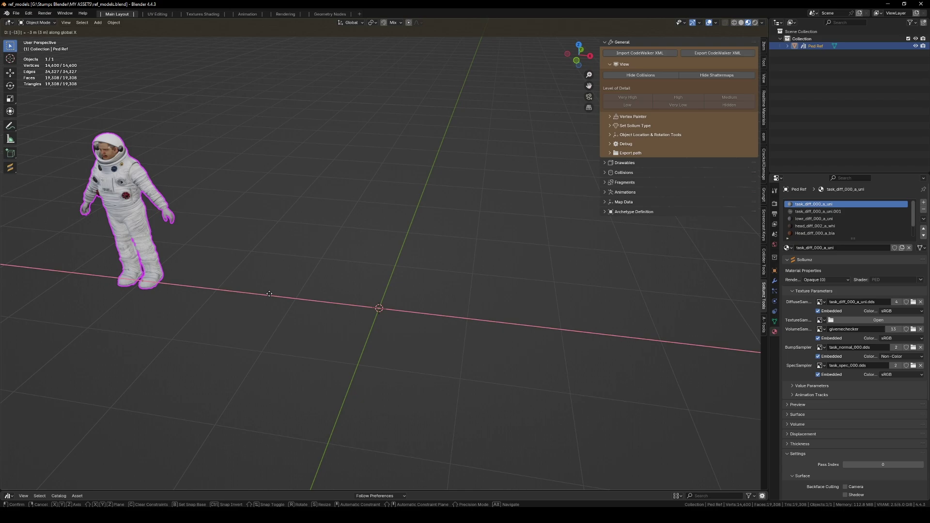
pyautogui.press('Return')
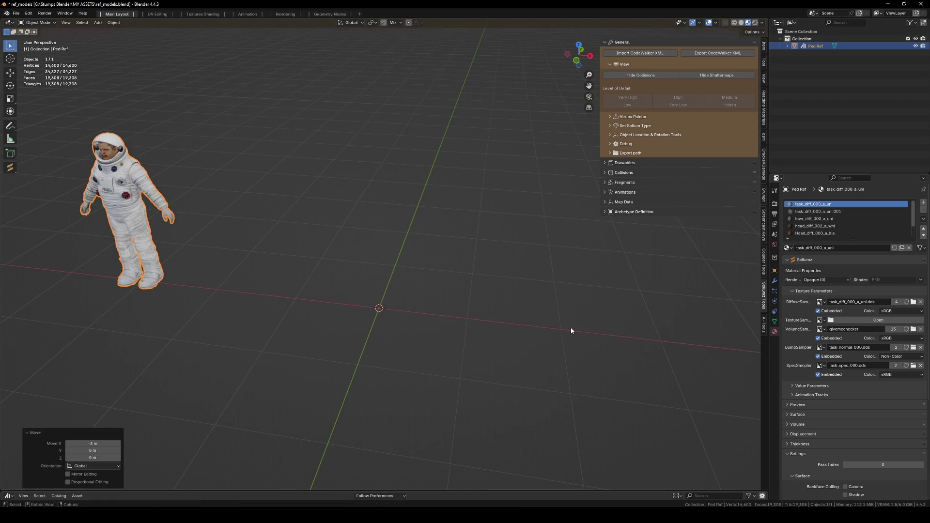
pyautogui.moveTo(451, 343); pyautogui.dragTo(450, 365, button='middle')
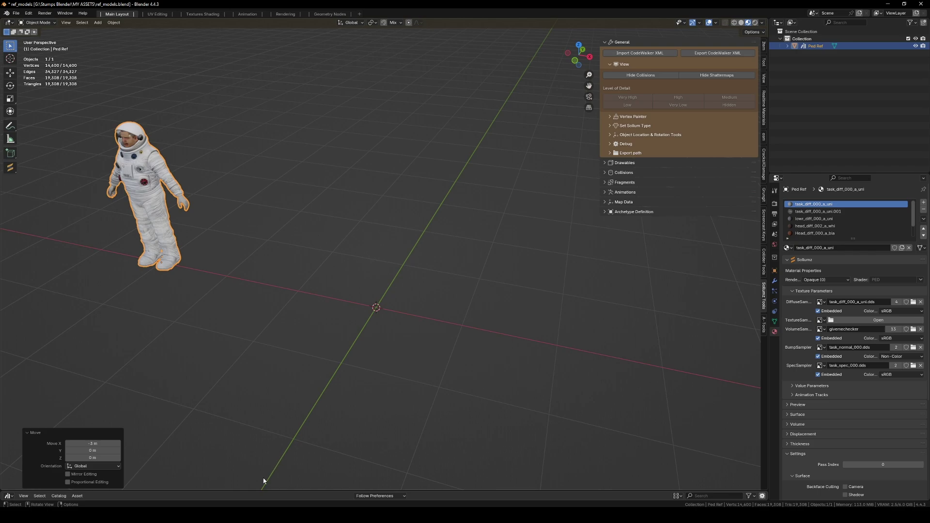
# Step: Switch to the Pleb Masters Forge page in the browser and search the game objects for "door"
pyautogui.hotkey('alt', 'Tab')
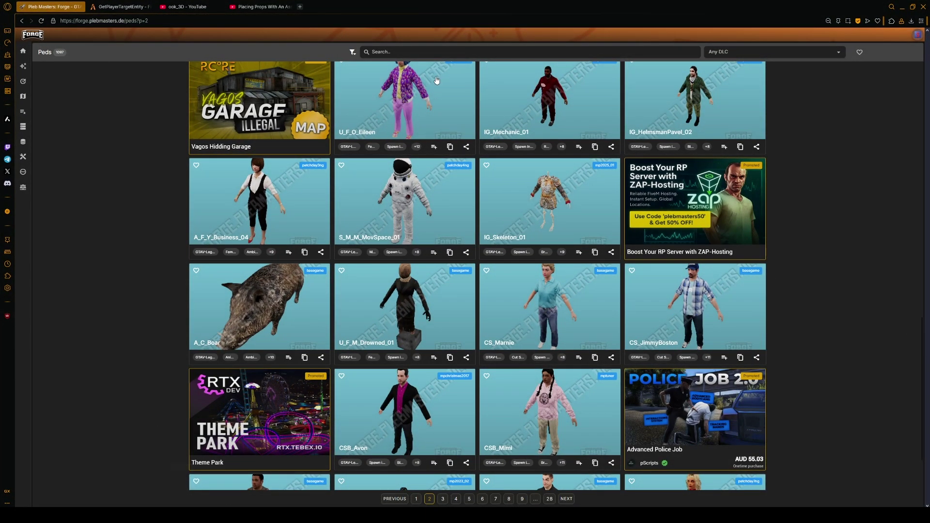
pyautogui.moveTo(25, 148)
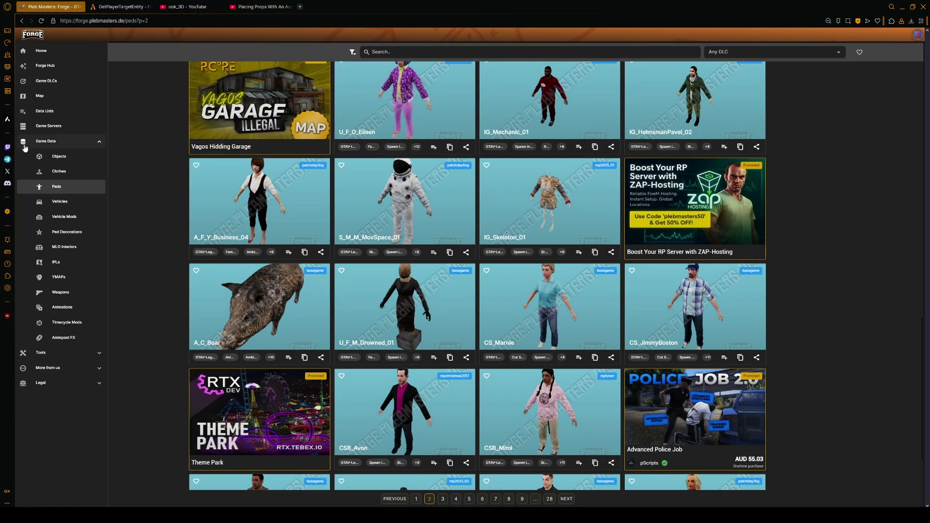
pyautogui.click(58, 158)
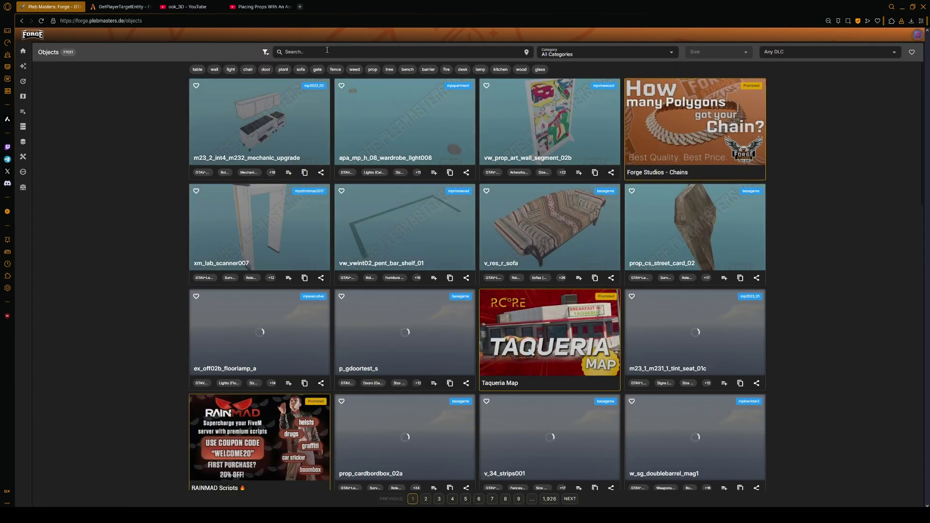
pyautogui.click(329, 52)
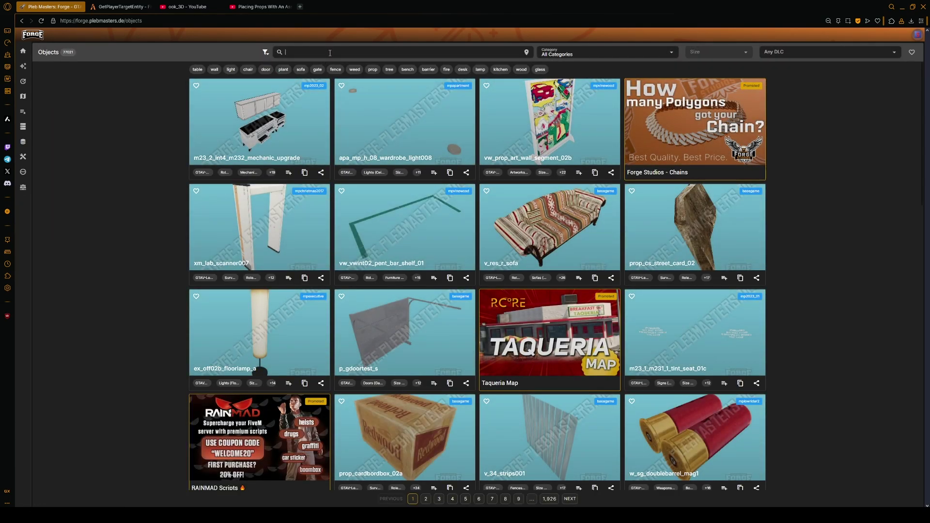
pyautogui.write('door')
pyautogui.press('Return')
# Step: Find suitable reference doors and copy the names v_ilev_ss_door04, vb_43_door_r_mp and prop_shop_front_door_r
pyautogui.scroll(-5, 417, 300)
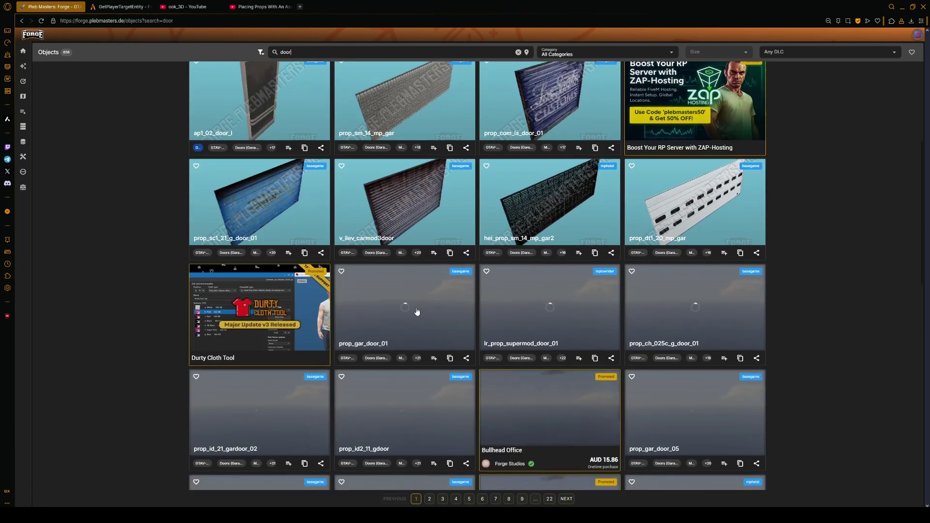
pyautogui.scroll(-5, 416, 300)
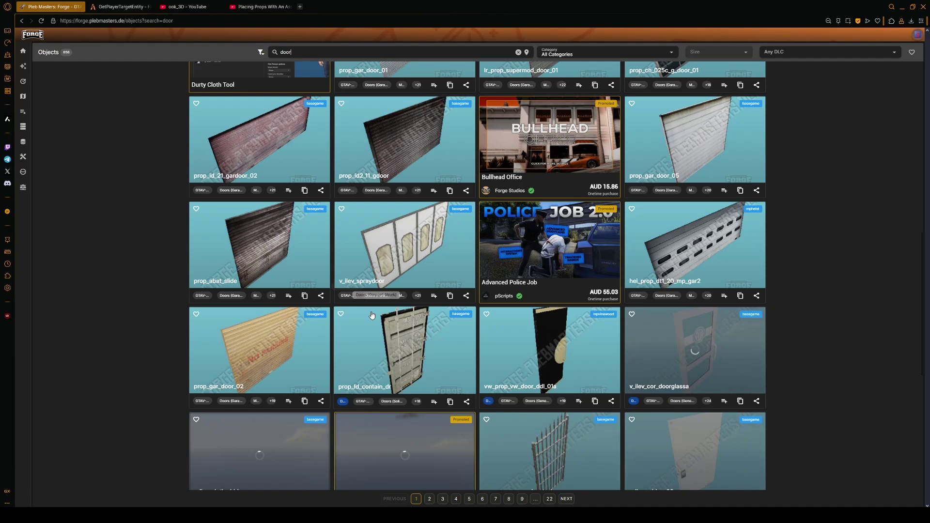
pyautogui.scroll(-5, 368, 318)
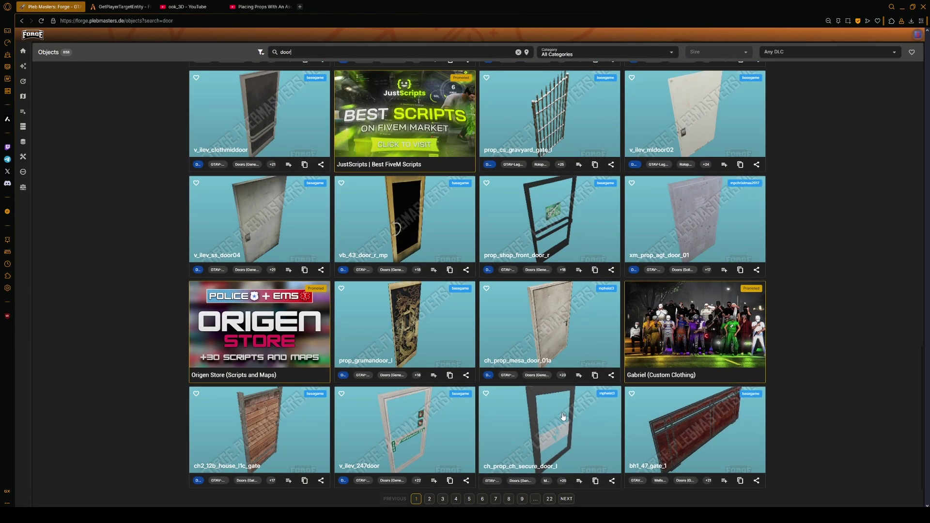
pyautogui.click(305, 271)
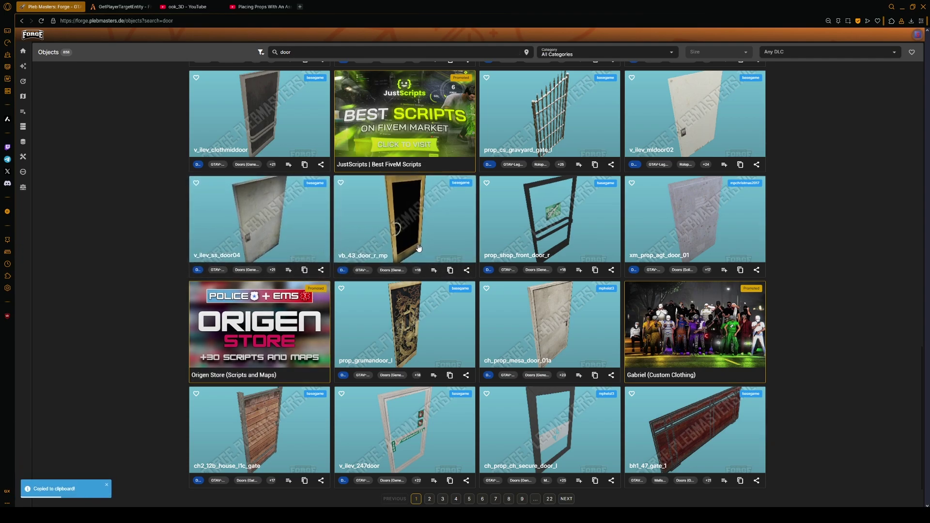
pyautogui.click(595, 270)
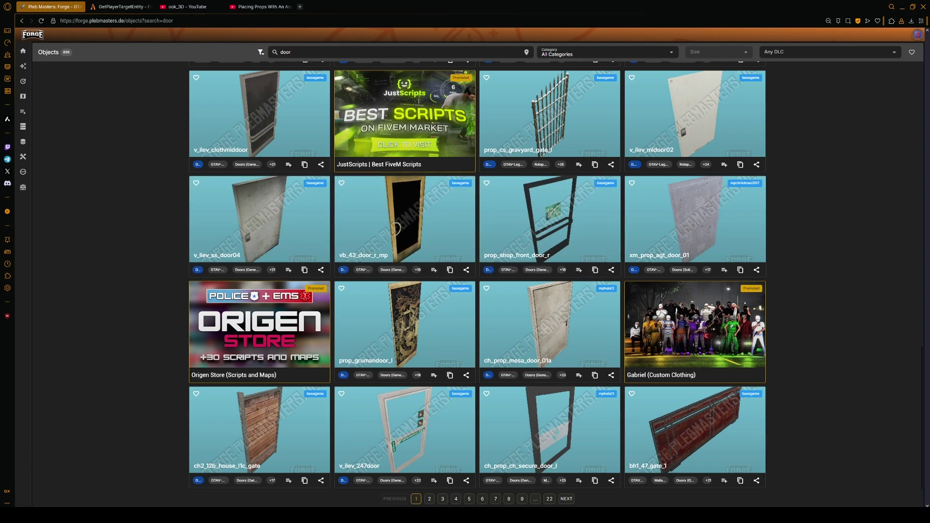
# Step: Switch to CodeWalker's RPF Explorer, search for prop_shop_front_door_r and export its drawable to the Reference Models folder
pyautogui.hotkey('alt', 'Tab')
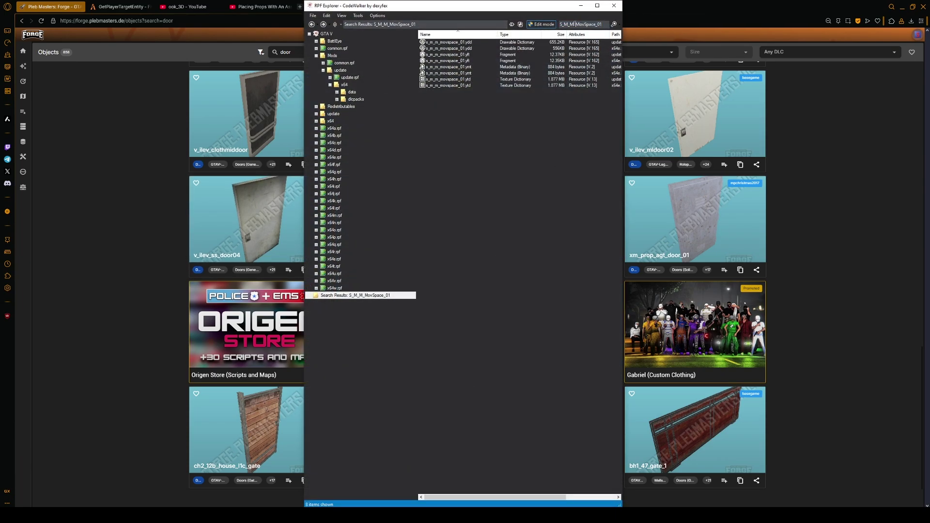
pyautogui.hotkey('ctrl', 'a')
pyautogui.hotkey('ctrl', 'v')
pyautogui.press('Return')
pyautogui.hotkey('alt', 'Tab')
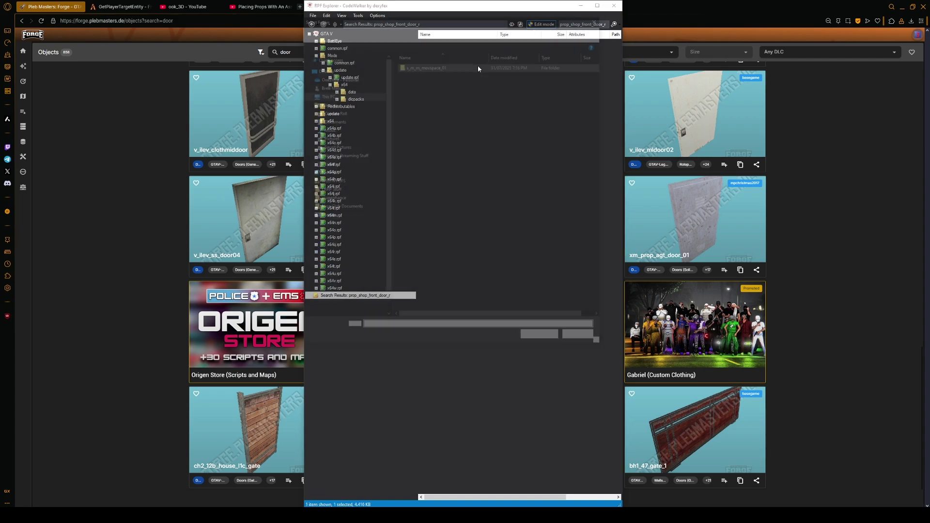
pyautogui.click(541, 339)
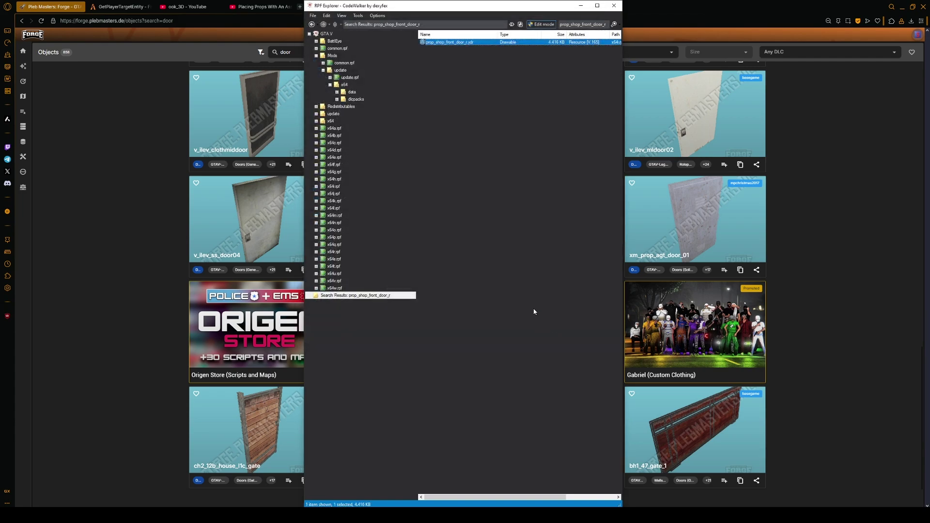
# Step: Open the prop_shop_front_door_r.ydr model preview and inspect its materials
pyautogui.doubleClick(469, 43)
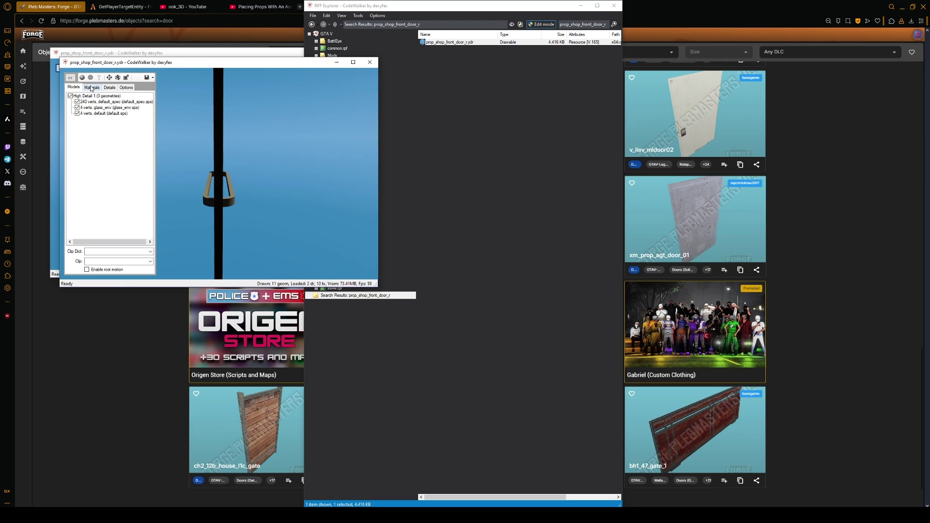
pyautogui.click(91, 87)
pyautogui.click(84, 97)
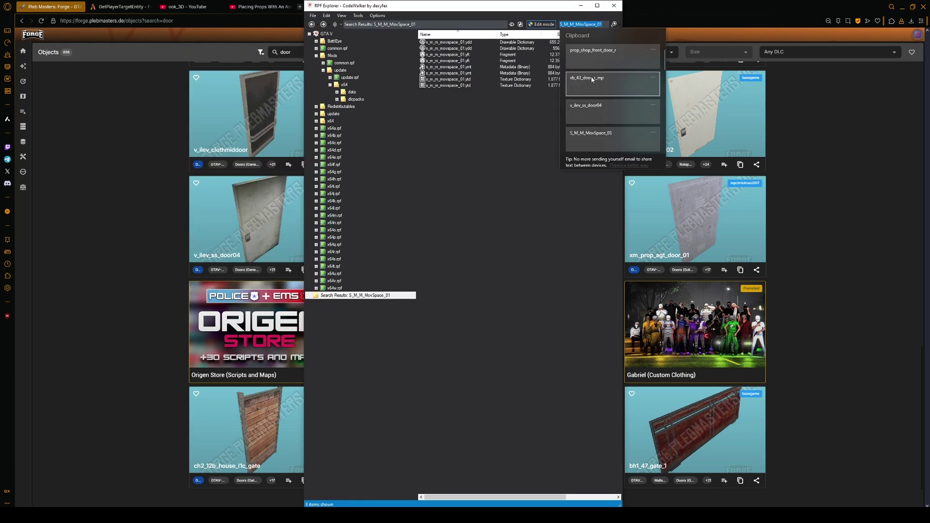
# Step: Export the vb_43_door_r_mp drawable to the Reference Models folder and open its model preview to inspect the materials
pyautogui.rightClick(453, 42)
pyautogui.click(481, 66)
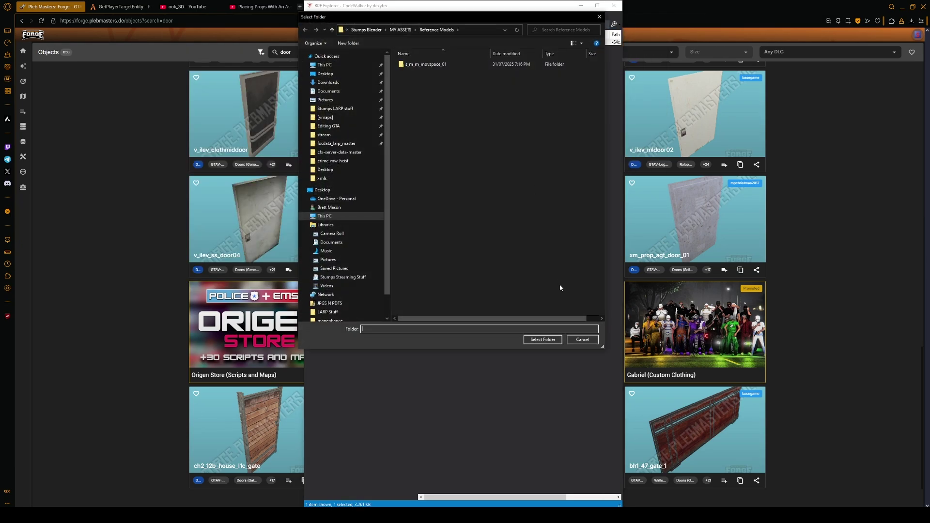
pyautogui.click(542, 340)
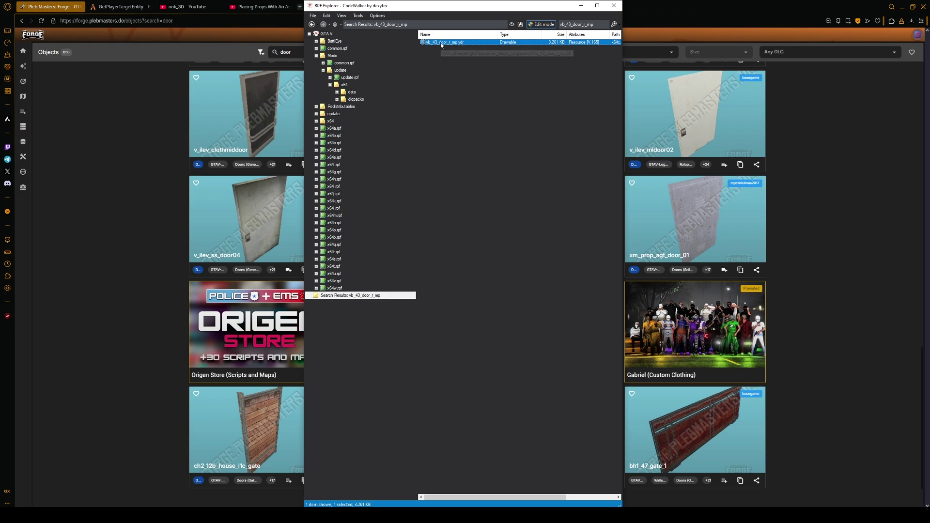
pyautogui.doubleClick(460, 42)
pyautogui.click(79, 86)
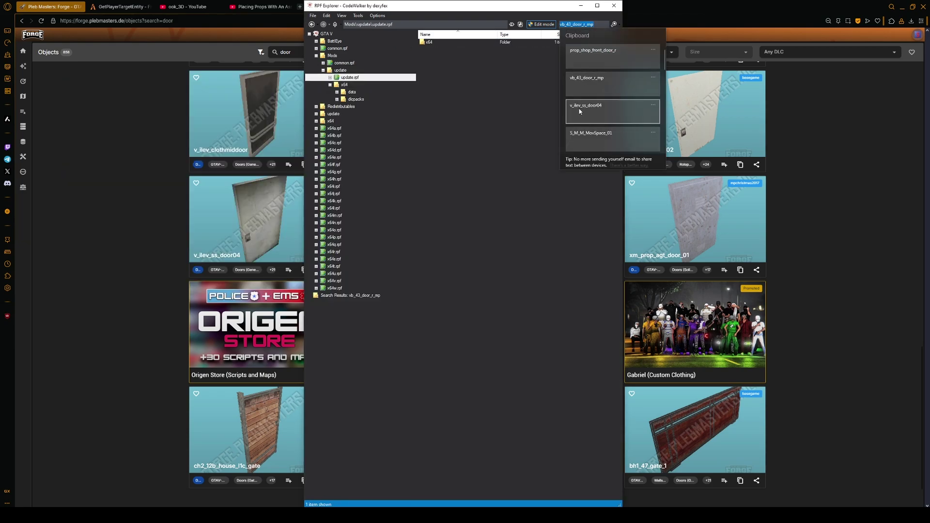
# Step: Search for v_ilev_ss_door04, export its drawable to the Reference Models folder and open its model preview
pyautogui.click(577, 108)
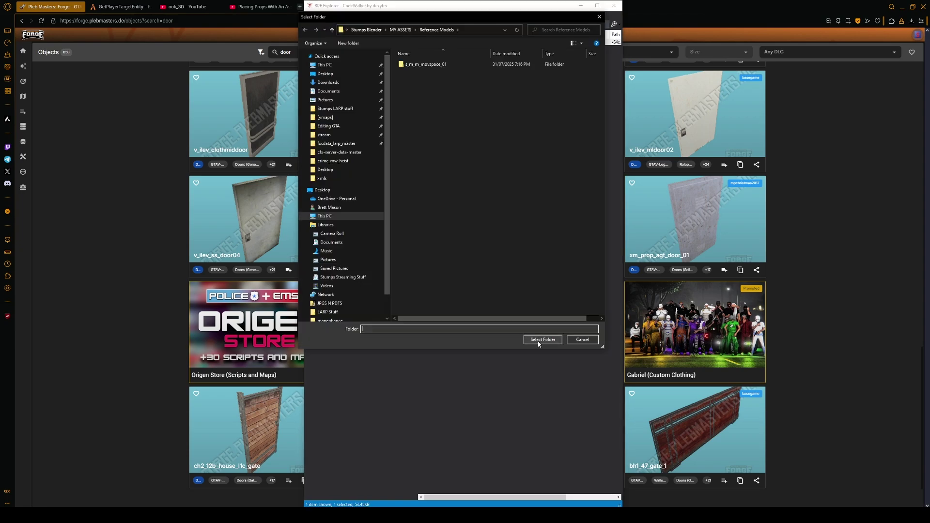
pyautogui.click(540, 340)
pyautogui.doubleClick(442, 43)
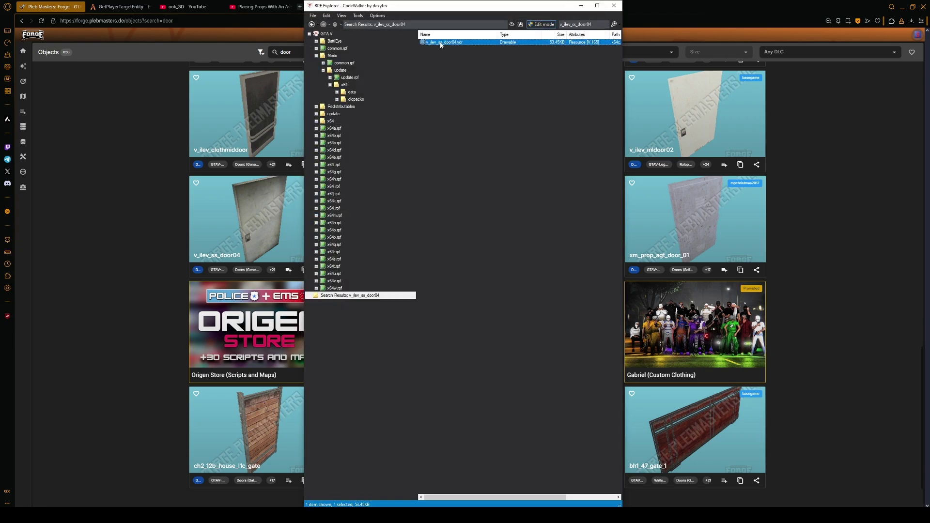
# Step: Save all textures of the v_ilev_ss_door04 model into the Reference Models folder
pyautogui.click(110, 106)
pyautogui.click(118, 117)
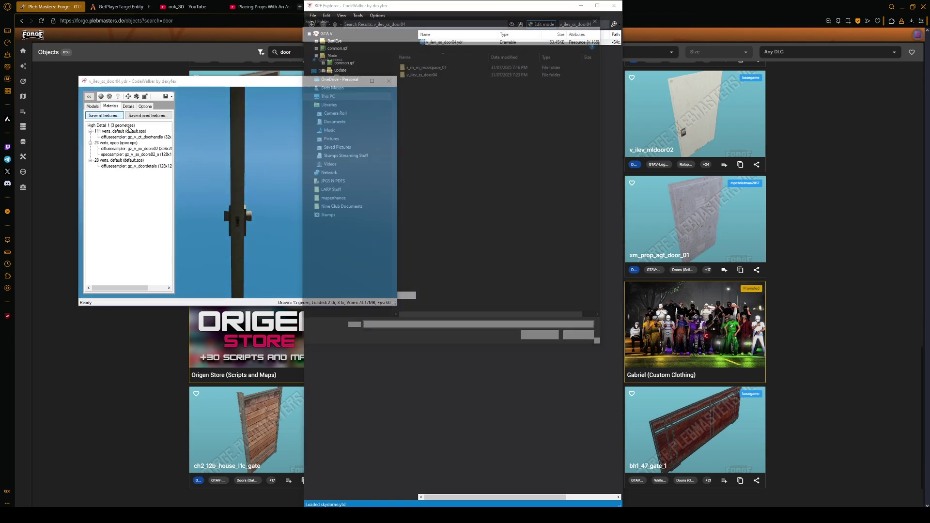
pyautogui.click(538, 333)
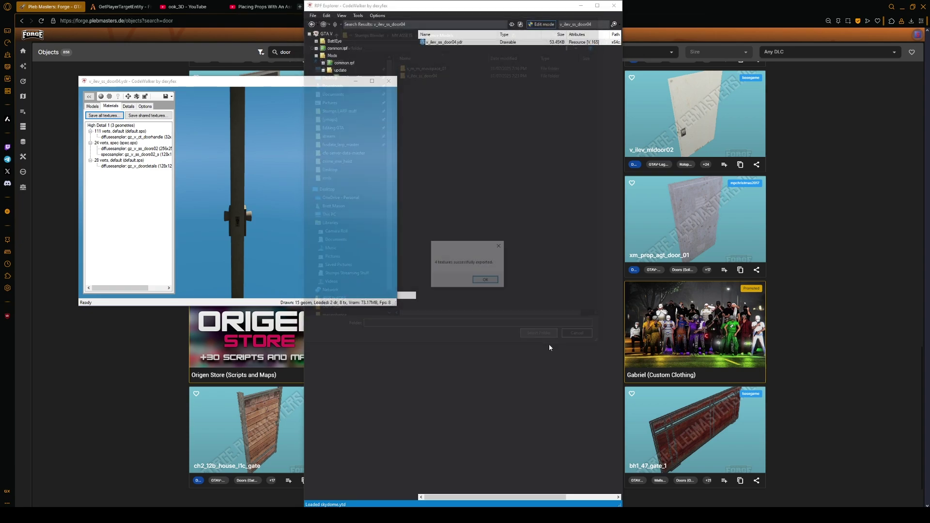
pyautogui.click(476, 279)
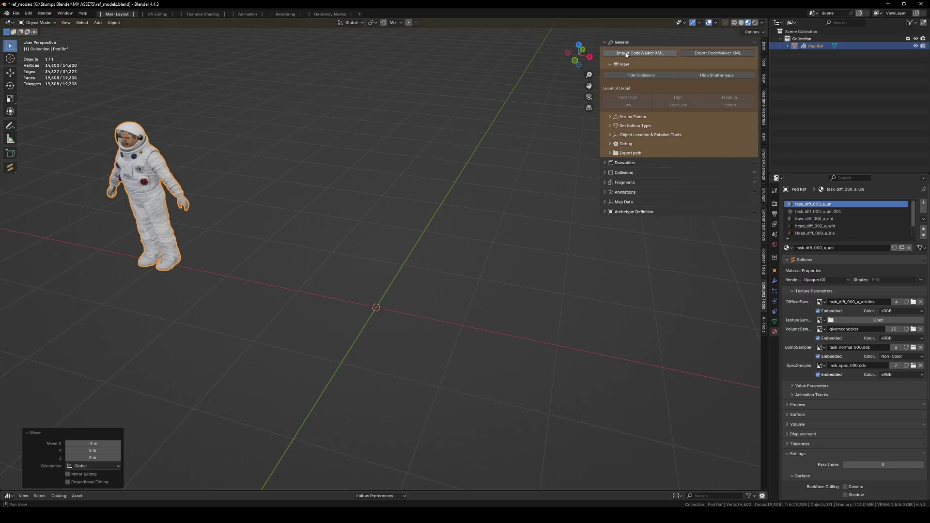
# Step: Switch to Blender and import prop_shop_front_door_r.ydr.xml from the Reference Models folder as CodeWalker XML
pyautogui.click(626, 53)
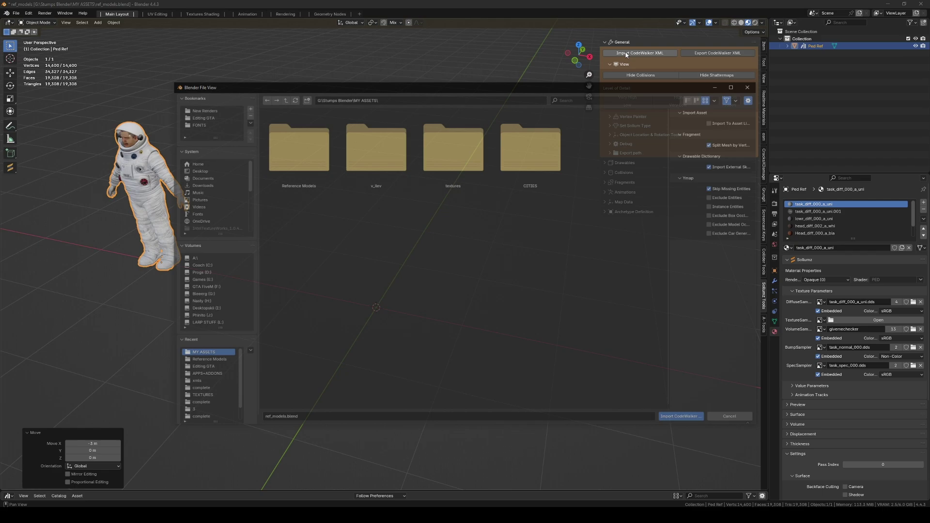
pyautogui.doubleClick(298, 148)
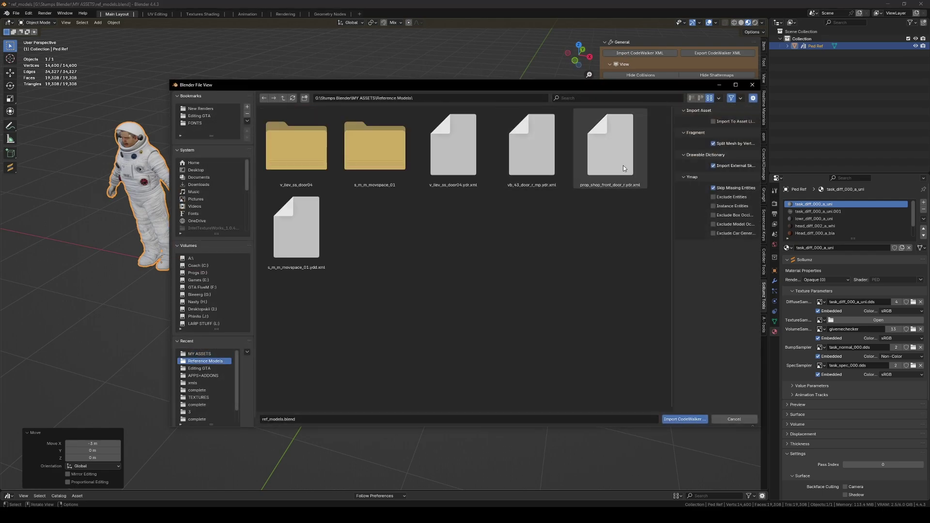
pyautogui.doubleClick(614, 152)
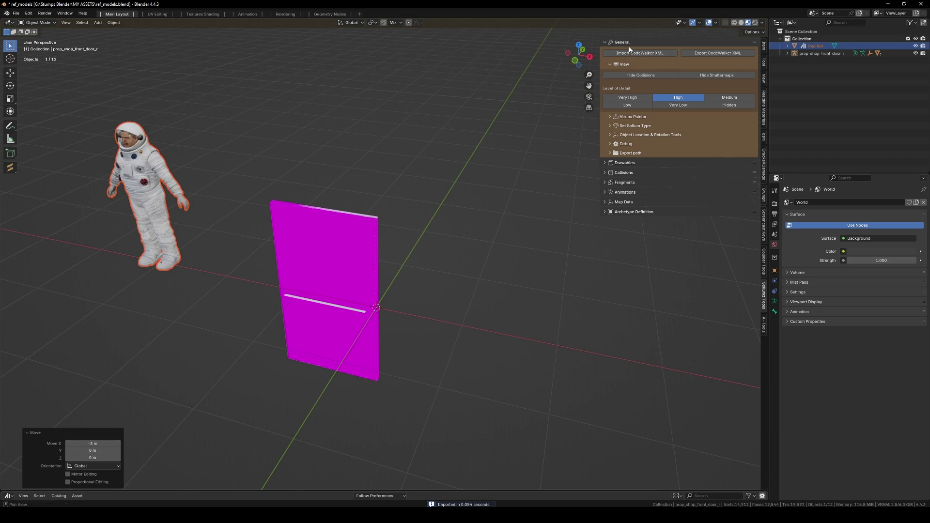
# Step: Import v_ilev_ss_door04.ydr.xml and vb_43_door_r_mp.ydr.xml together from the Reference Models folder
pyautogui.click(630, 52)
pyautogui.click(528, 150)
pyautogui.keyDown('ctrl'); pyautogui.click(464, 165); pyautogui.keyUp('ctrl')
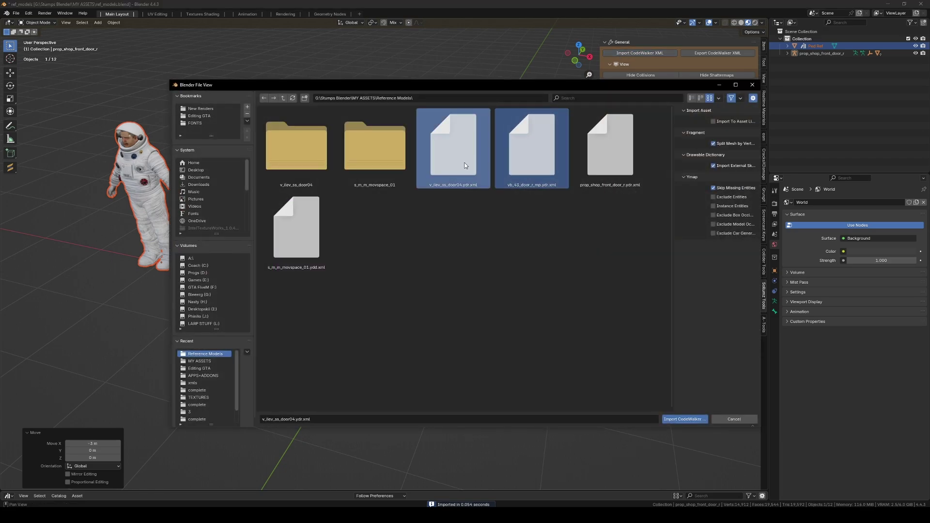
pyautogui.click(684, 419)
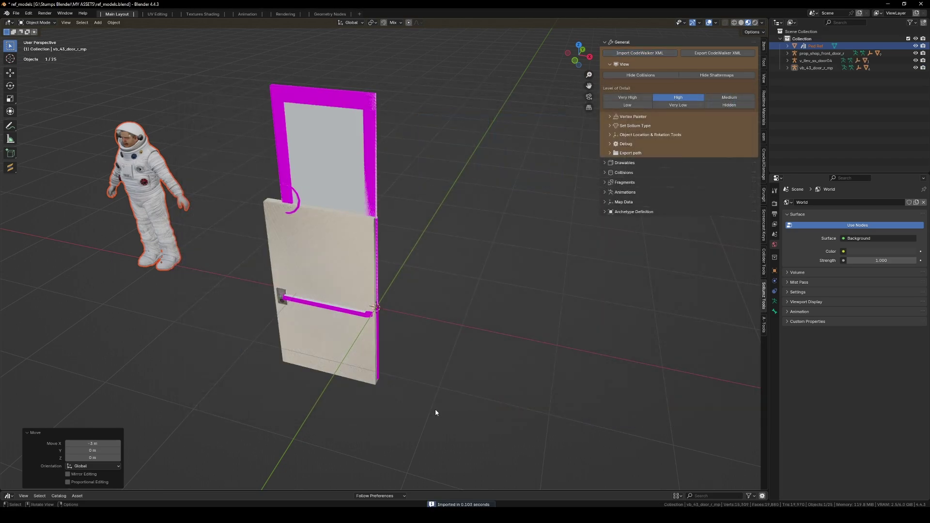
pyautogui.moveTo(435, 412); pyautogui.dragTo(429, 201, button='middle')
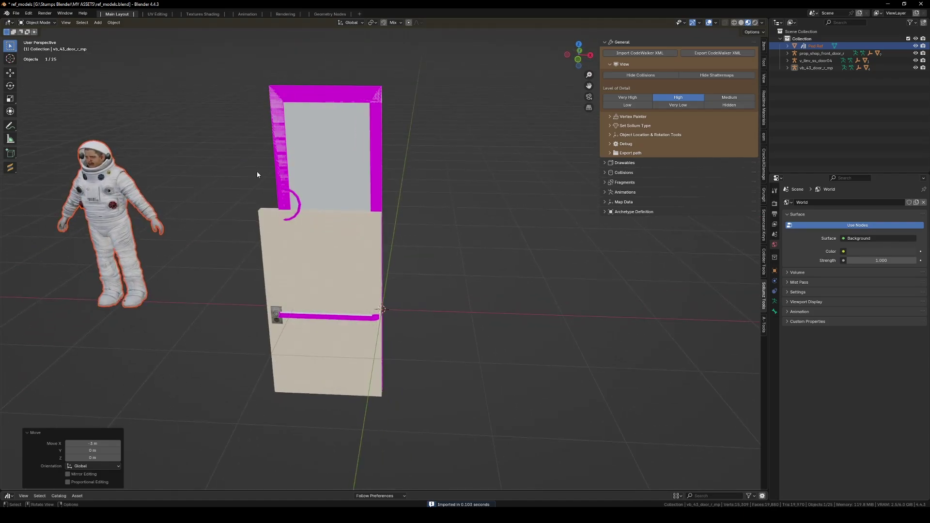
pyautogui.moveTo(416, 389); pyautogui.dragTo(373, 387, button='middle')
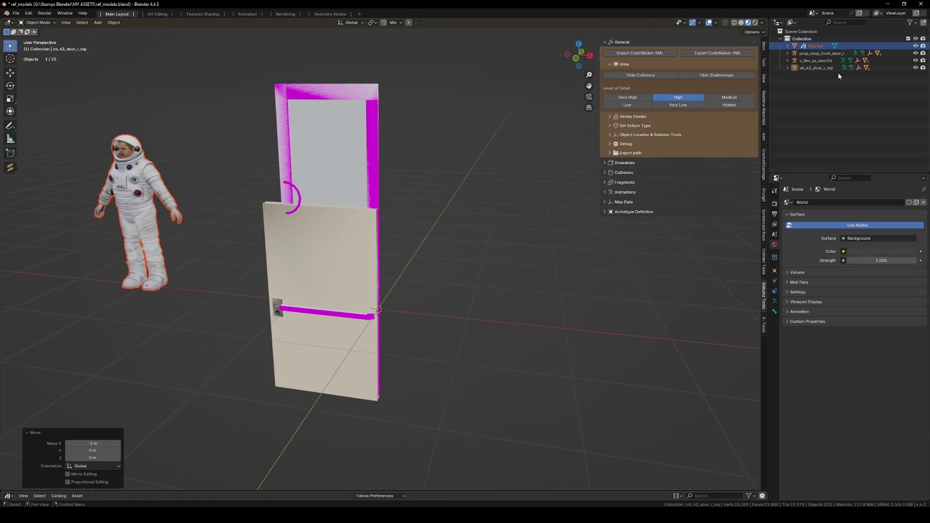
# Step: Hide the collisions and run Find Missing Textures on the Reference Models folder
pyautogui.click(632, 75)
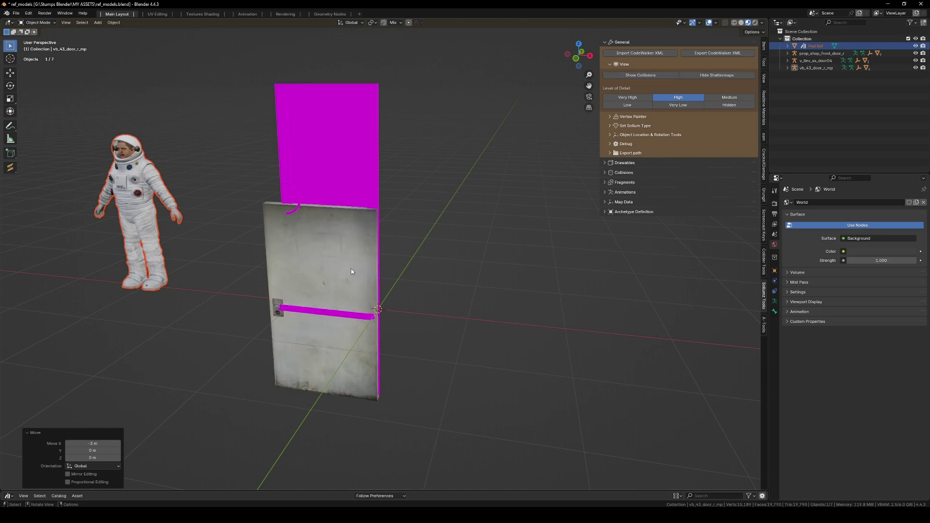
pyautogui.hotkey('shift', 's')
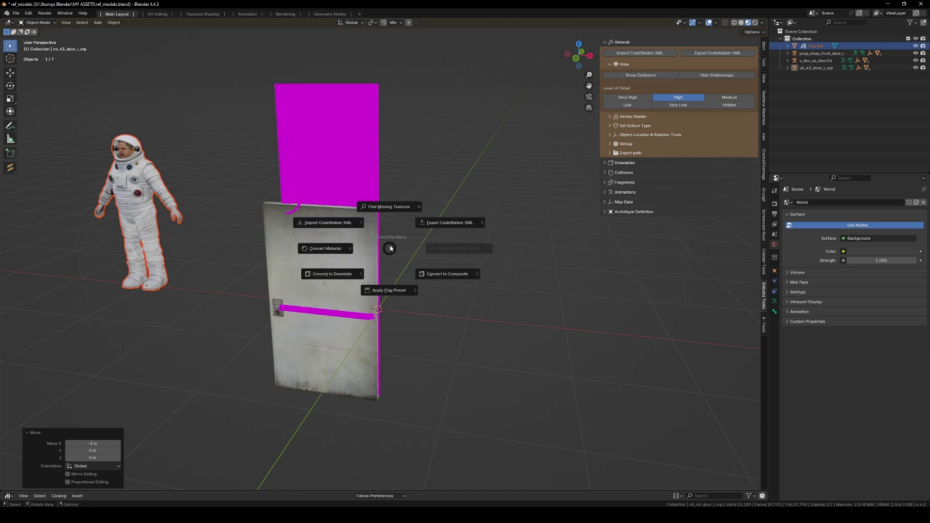
pyautogui.click(391, 209)
pyautogui.doubleClick(310, 151)
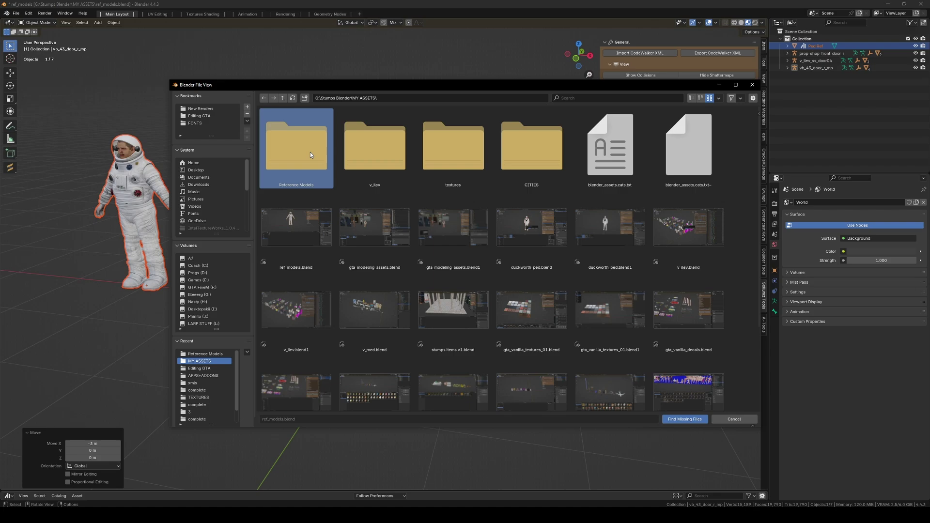
pyautogui.click(700, 418)
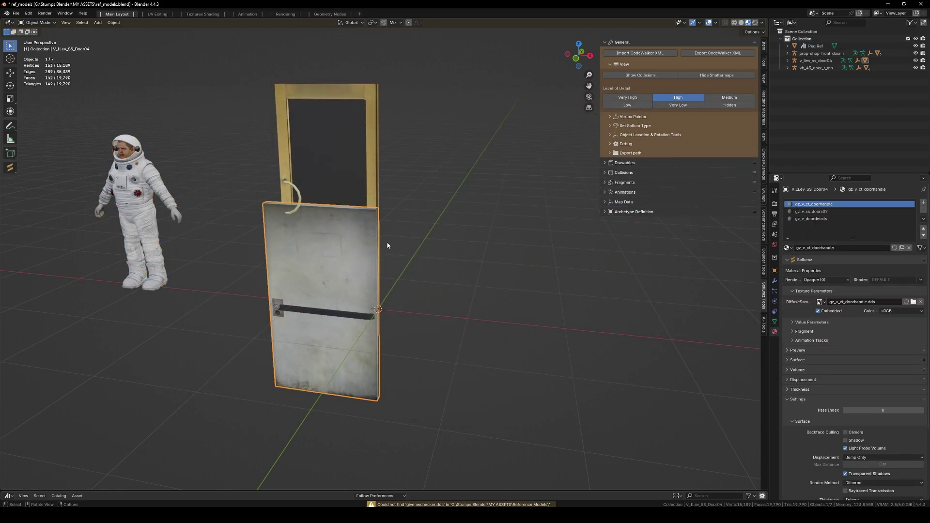
# Step: Clear the V_ILev_SS_Door04 mesh's parent while keeping its transformation, and move the door about 1.95 m along X
pyautogui.hotkey('alt', 'p')
pyautogui.click(421, 247)
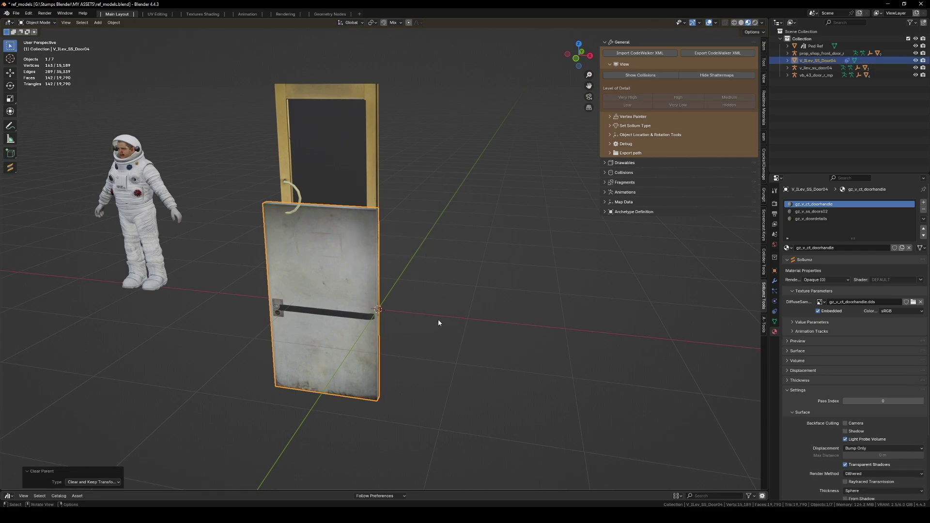
pyautogui.press('g')
pyautogui.press('x')
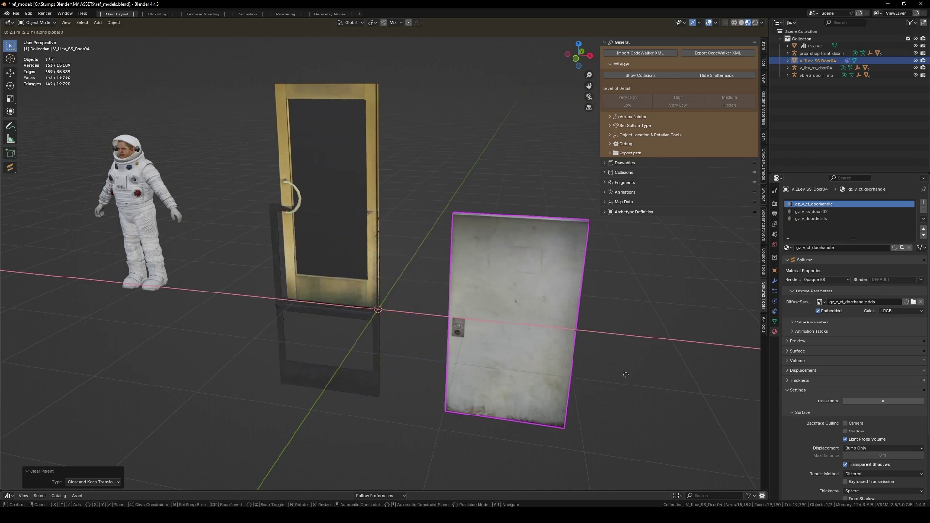
pyautogui.click(570, 376)
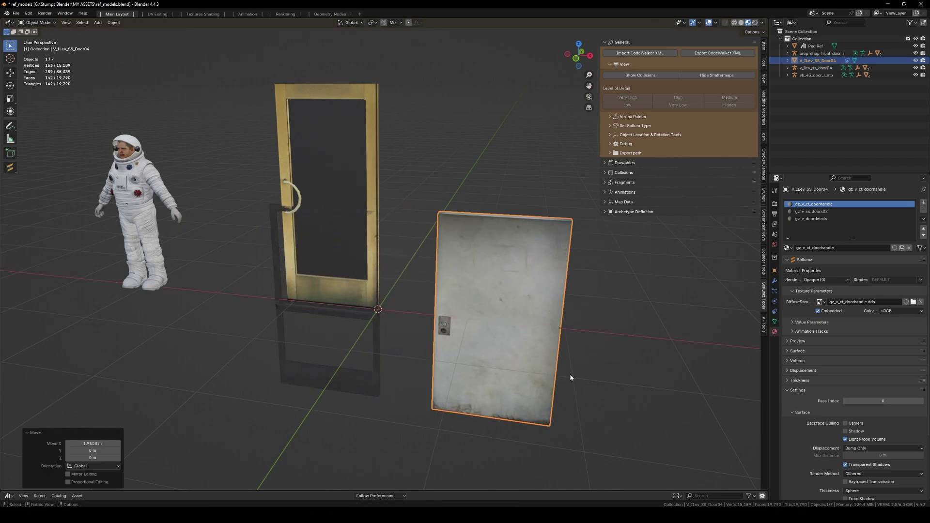
# Step: Clear the Prop_shop_front_Door_R mesh's parent while keeping its transformation, and move it along X beyond the grey metal door
pyautogui.click(366, 389)
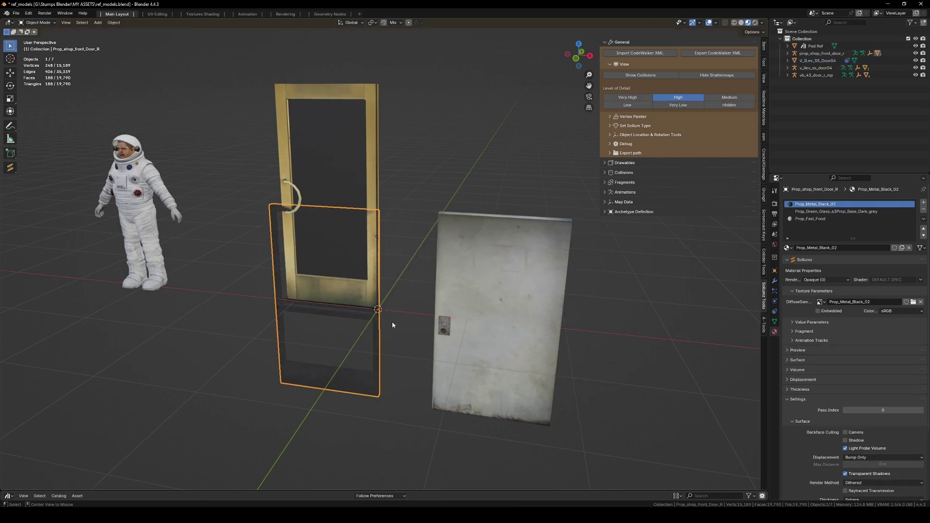
pyautogui.hotkey('alt', 'p')
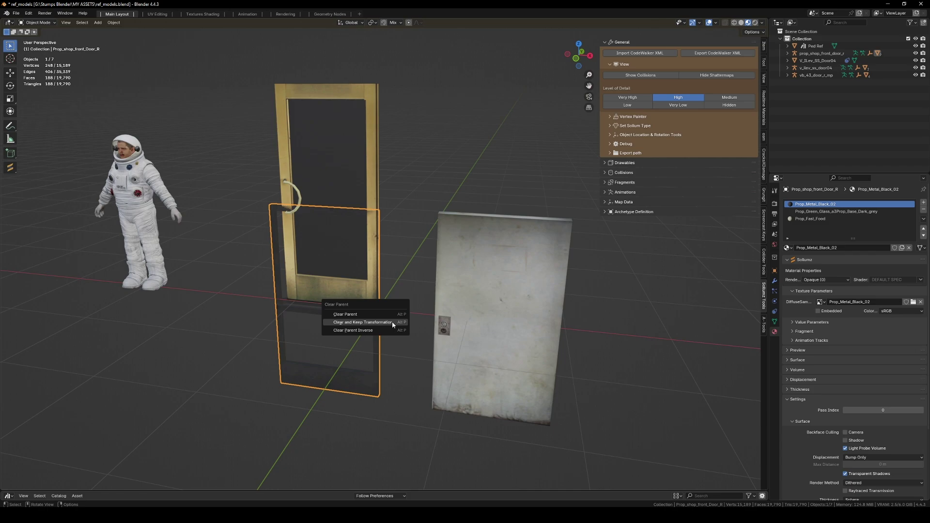
pyautogui.click(392, 322)
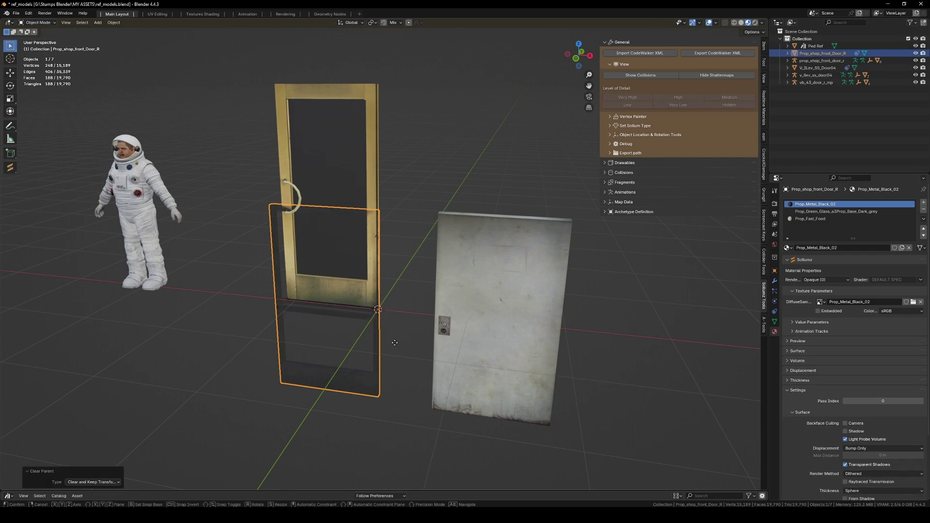
pyautogui.press('g')
pyautogui.press('x')
pyautogui.click(749, 439)
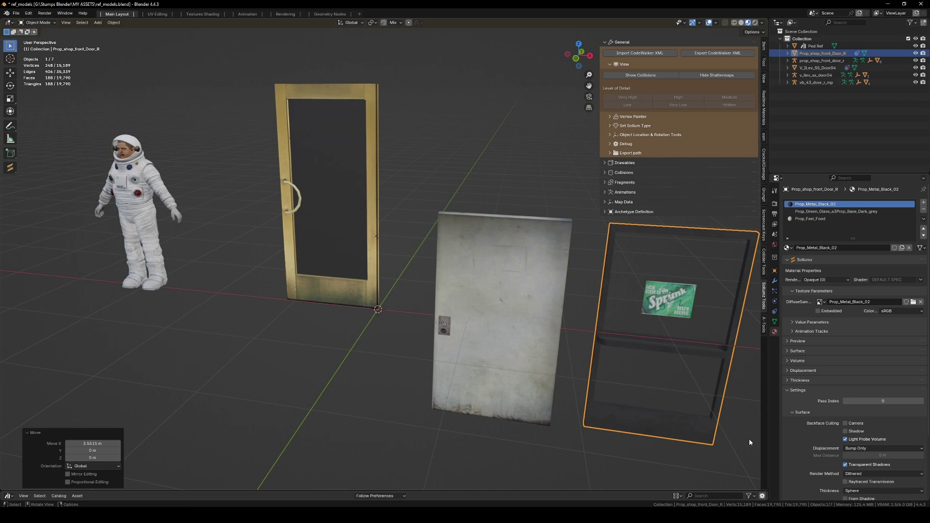
# Step: Clear the parent of the VB_43_Door_R_MP mesh while keeping its transformation
pyautogui.click(352, 297)
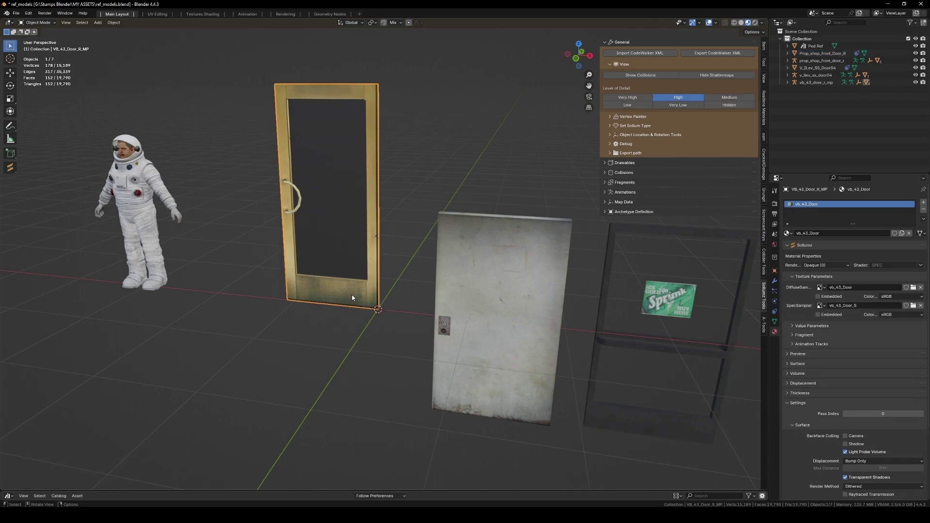
pyautogui.hotkey('alt', 'p')
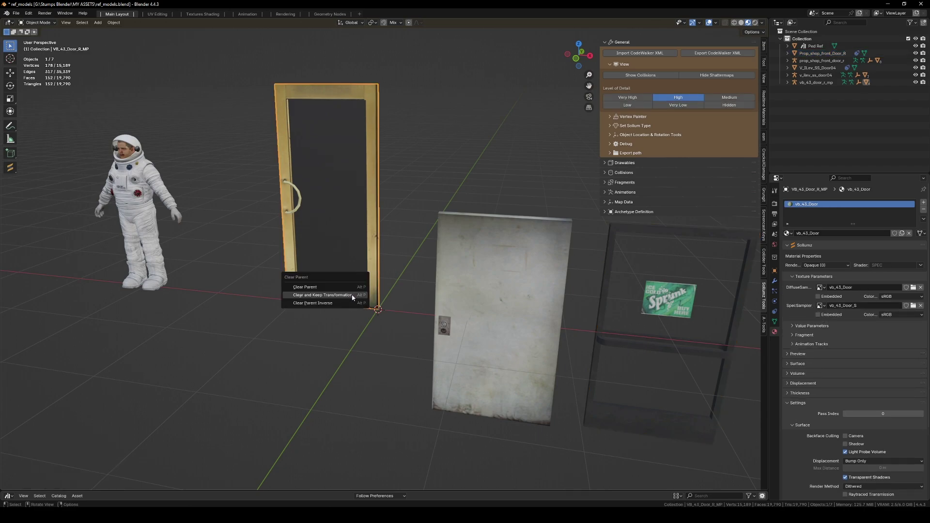
pyautogui.click(322, 295)
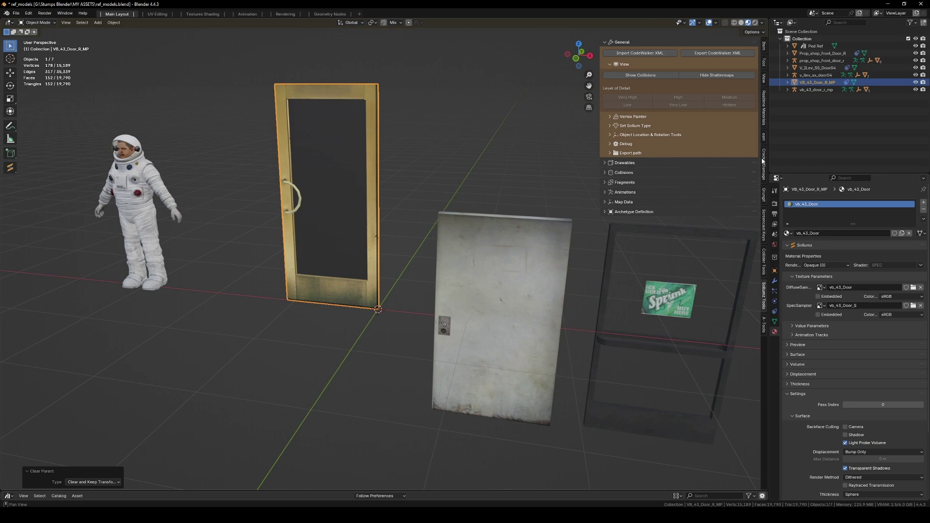
# Step: Expand the three unparented door meshes in the outliner and toggle Prop_shop_front_Door_R's visibility off and on to identify it
pyautogui.click(787, 82)
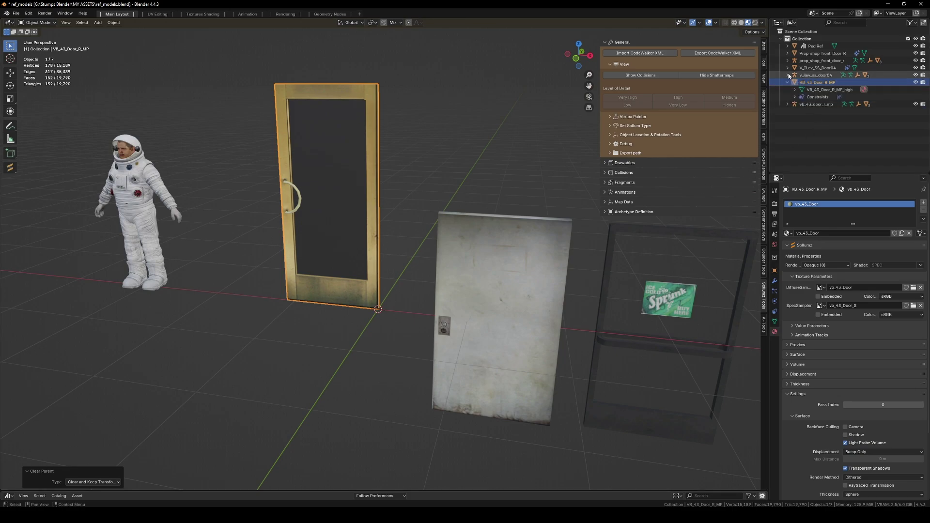
pyautogui.click(788, 68)
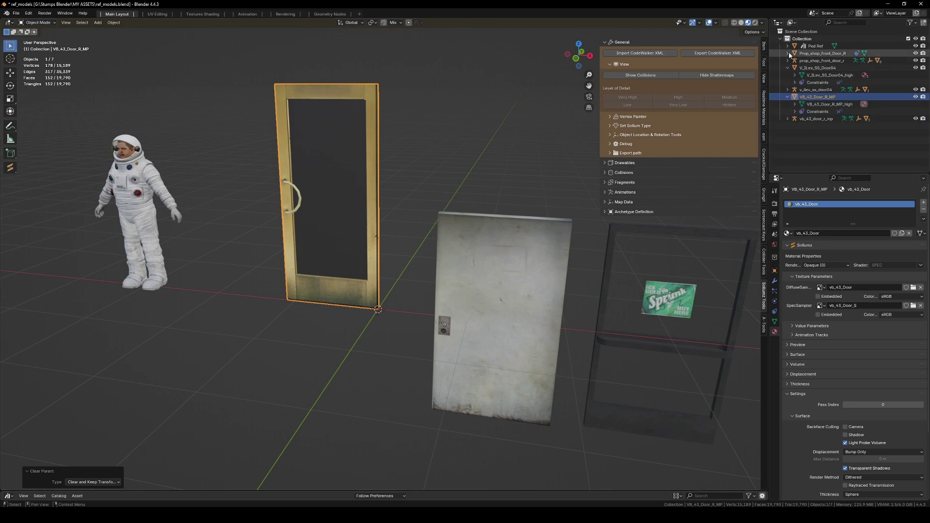
pyautogui.click(788, 54)
pyautogui.click(915, 53)
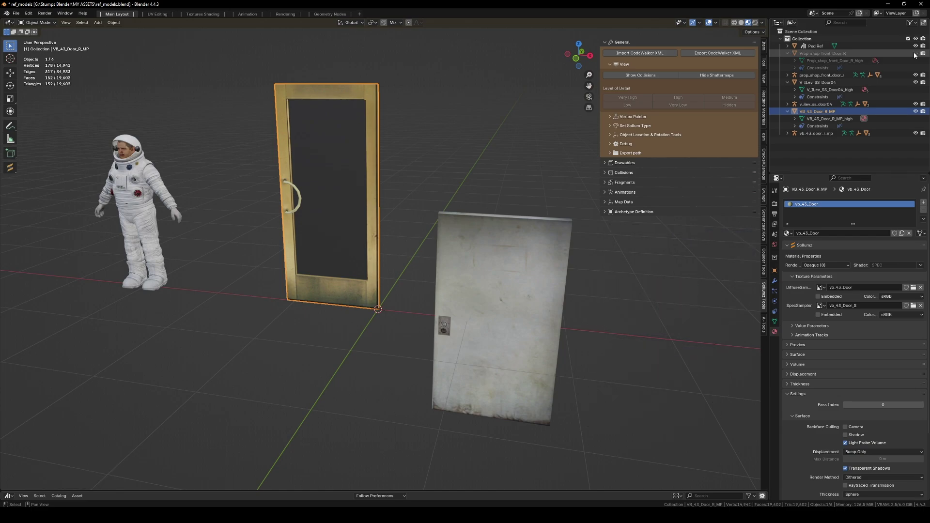
pyautogui.click(915, 53)
# Step: Delete the leftover prop_shop_front_door_r, v_ilev_ss_door04 and vb_43_door_r_mp drawables with their hierarchies
pyautogui.doubleClick(814, 75)
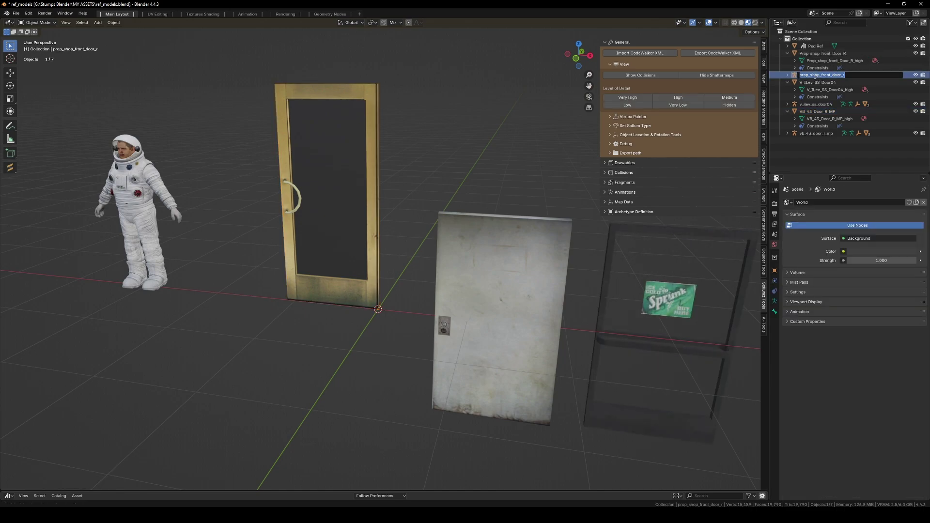
pyautogui.click(799, 75)
pyautogui.click(795, 78)
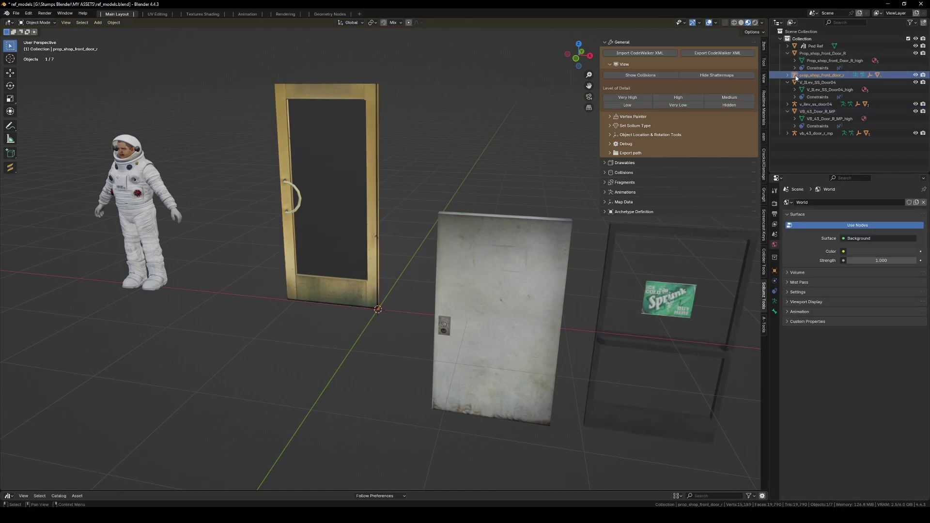
pyautogui.rightClick(795, 77)
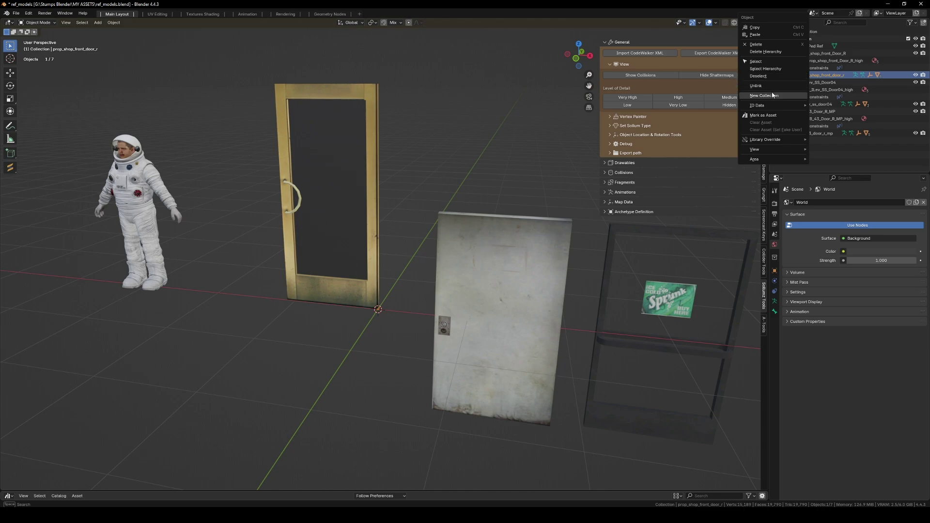
pyautogui.click(769, 52)
pyautogui.rightClick(815, 96)
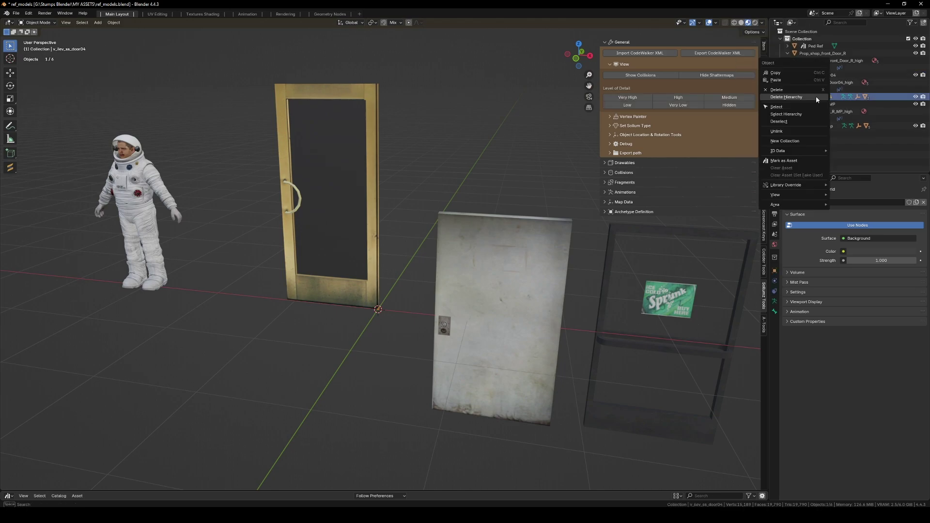
pyautogui.click(789, 97)
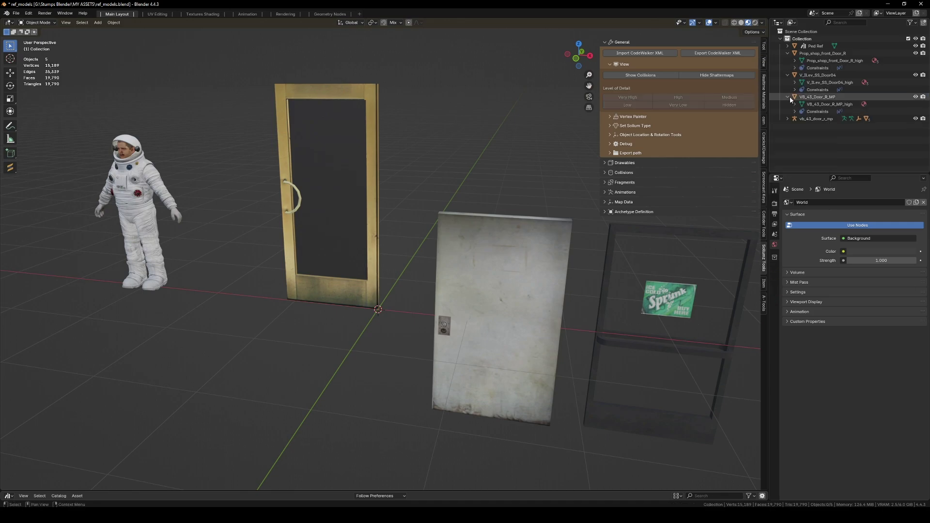
pyautogui.rightClick(812, 120)
pyautogui.click(789, 115)
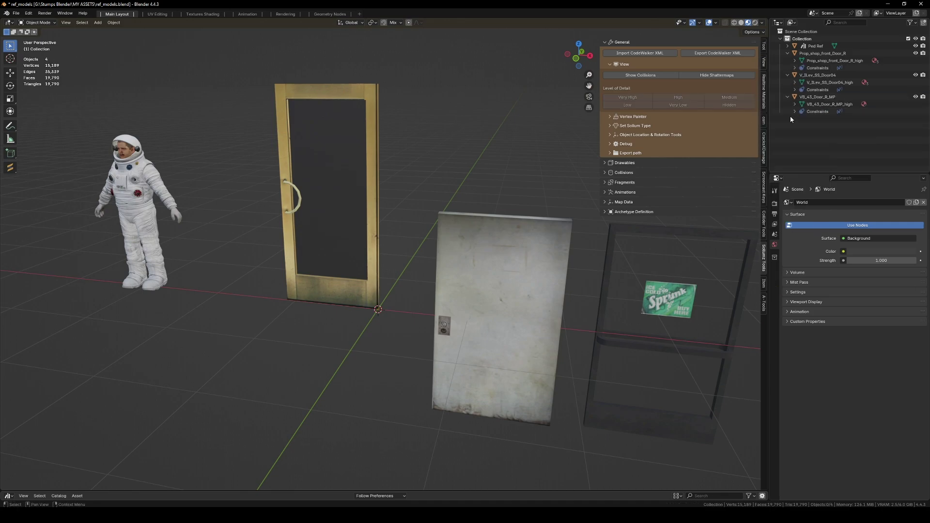
# Step: Rename the VB_43_Door_R_MP mesh object to vb_43_door_r_mp
pyautogui.moveTo(330, 208); pyautogui.dragTo(349, 214, button='middle')
pyautogui.click(361, 199)
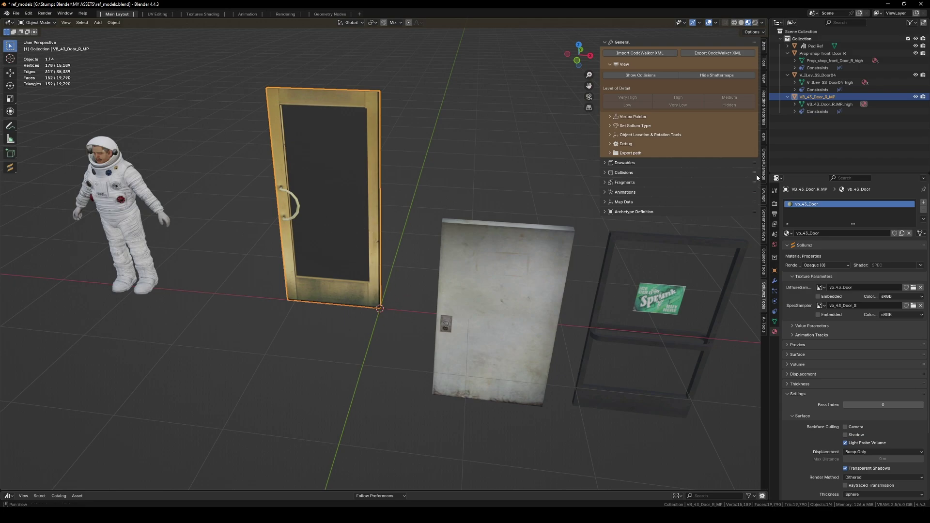
pyautogui.doubleClick(805, 97)
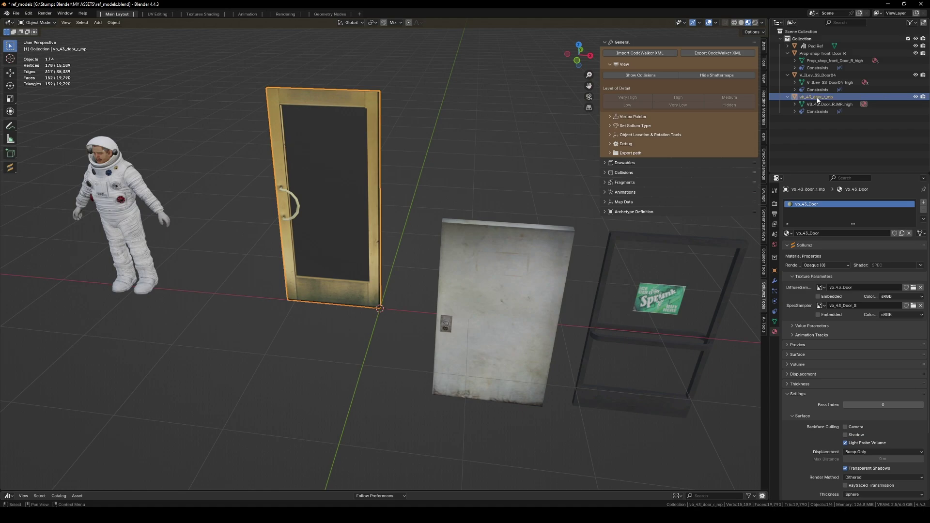
# Step: Mark the vb_43_door_r_mp object as an asset
pyautogui.rightClick(817, 101)
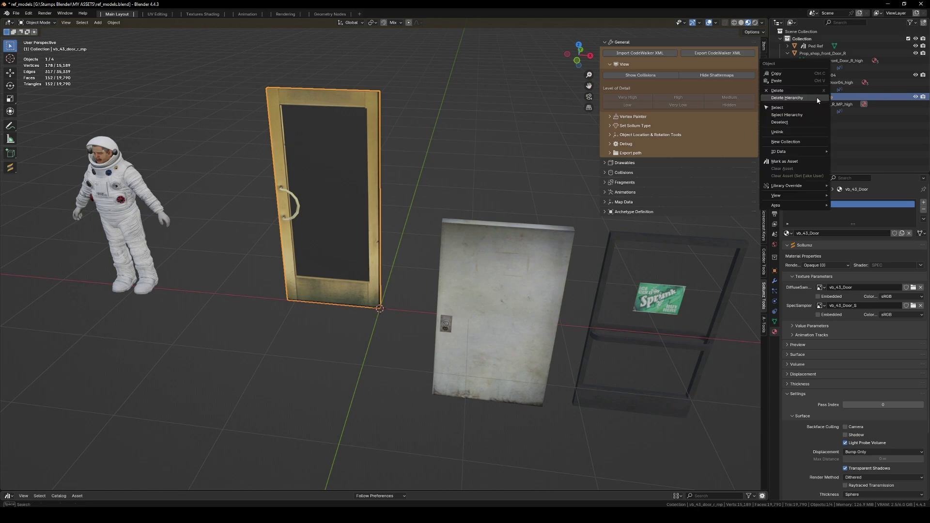
pyautogui.click(785, 161)
# Step: Set V_ILev_SS_Door04's X location to 0 and raise it along Z to about 1.36 m
pyautogui.click(480, 322)
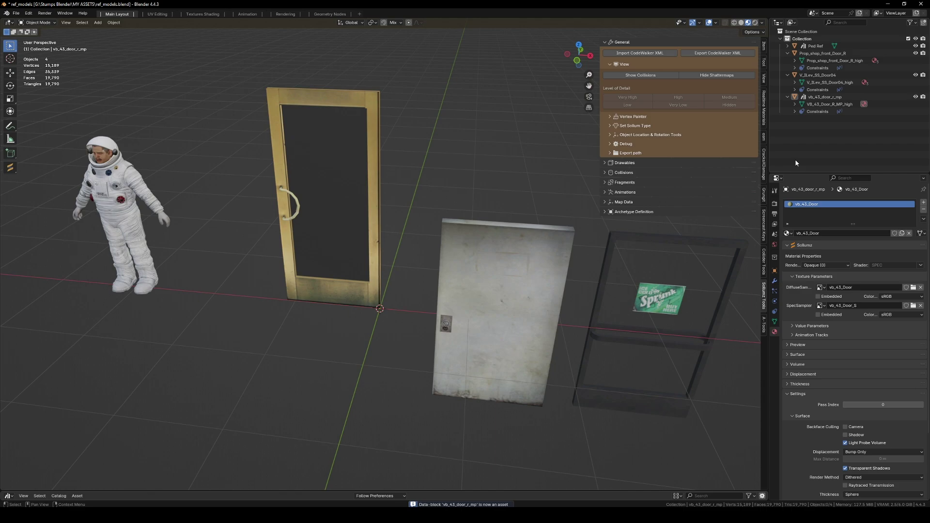
pyautogui.click(774, 270)
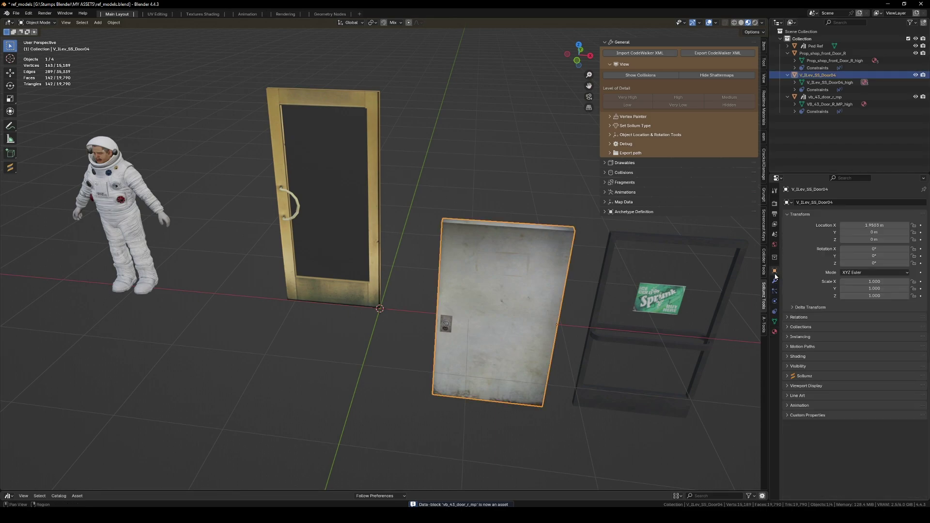
pyautogui.doubleClick(867, 224)
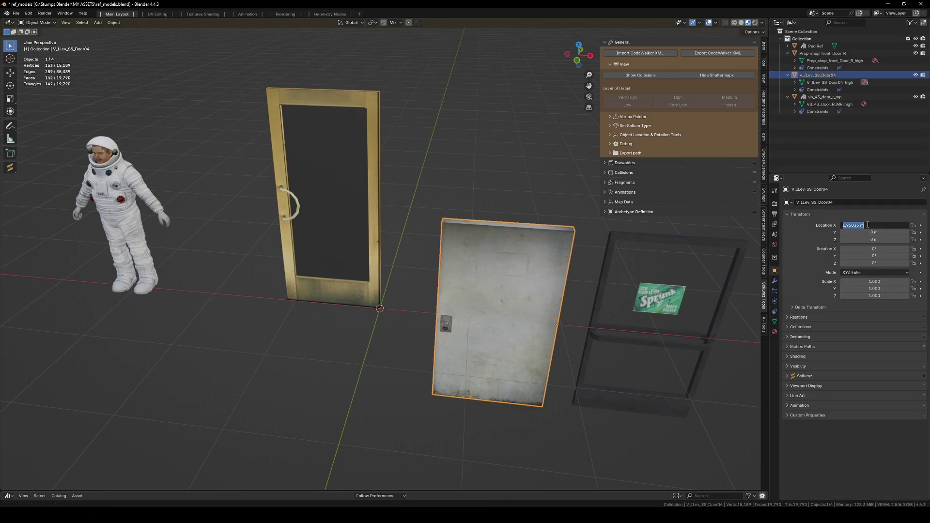
pyautogui.write('0')
pyautogui.press('Return')
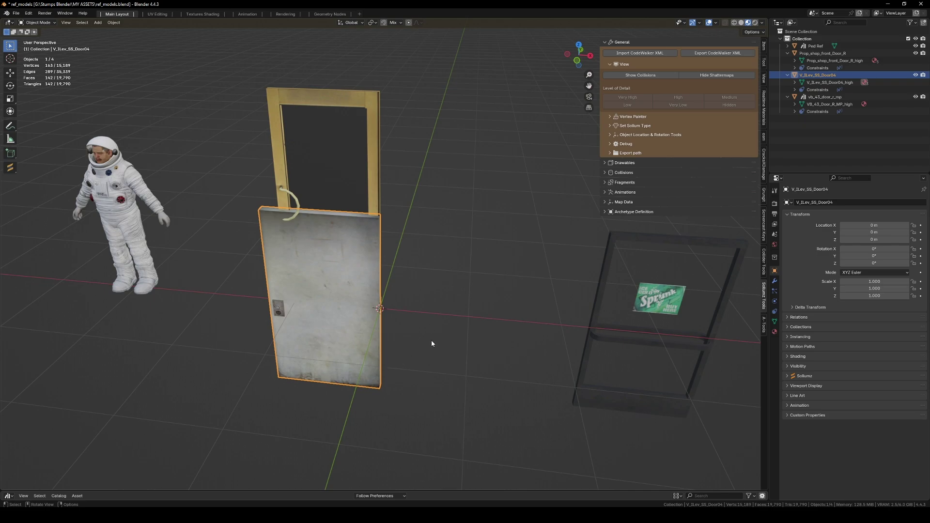
pyautogui.press('g')
pyautogui.press('z')
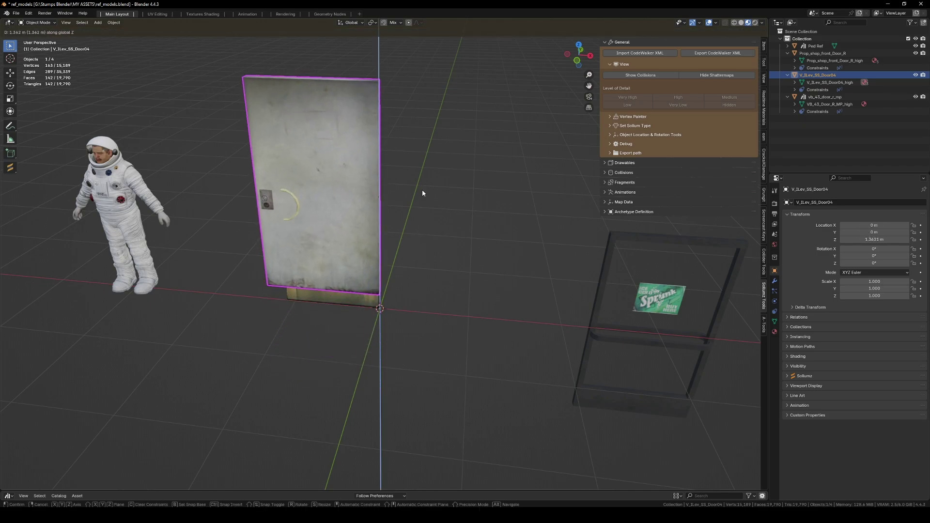
pyautogui.click(422, 193)
# Step: Raise Prop_shop_front_Door_R about 1.42 m along Z and set its X location to 0
pyautogui.click(611, 390)
pyautogui.press('g')
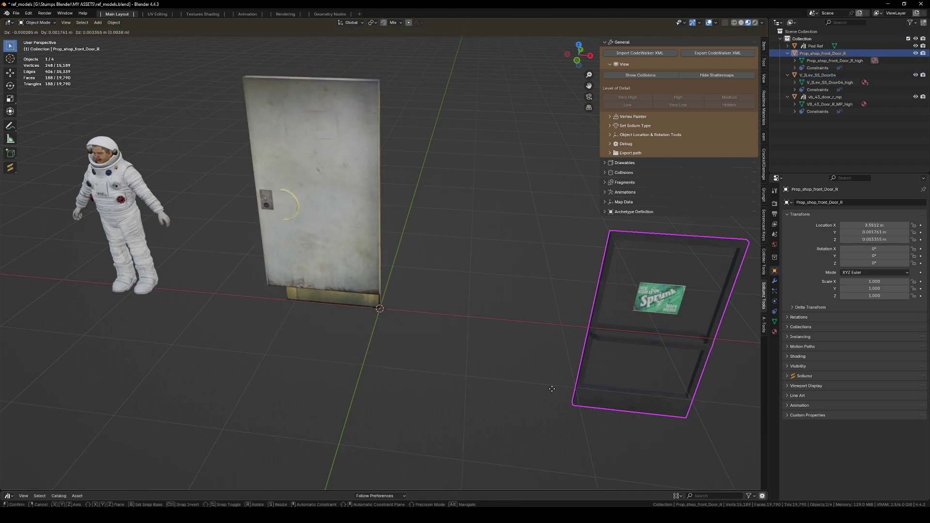
pyautogui.press('z')
pyautogui.click(596, 250)
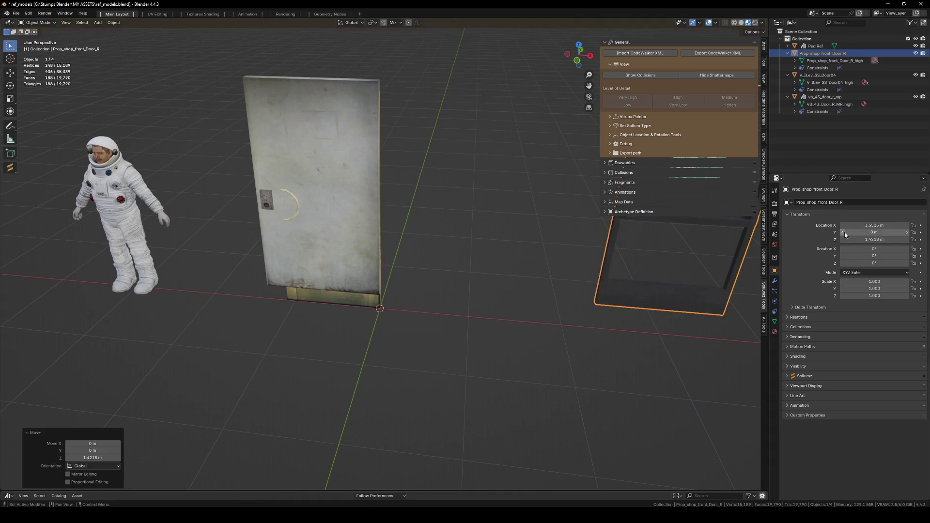
pyautogui.click(866, 226)
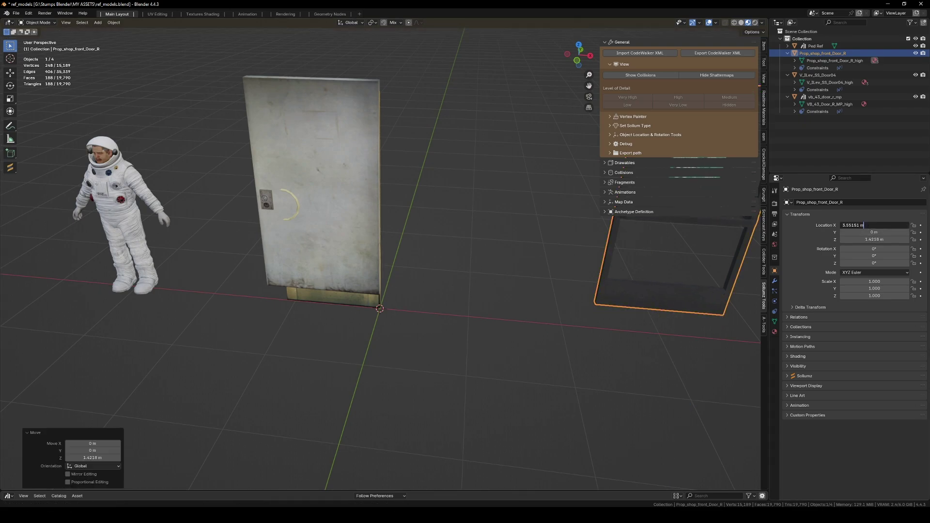
pyautogui.write('0')
pyautogui.press('Return')
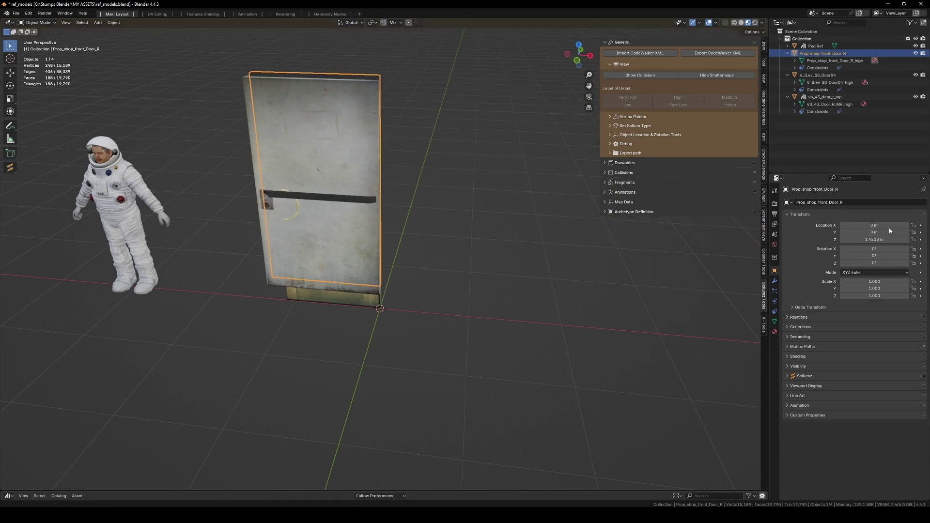
# Step: Lower Prop_shop_front_Door_R along Z to about 1.125 m so its base sits at ground level
pyautogui.moveTo(327, 309); pyautogui.dragTo(324, 293, button='middle')
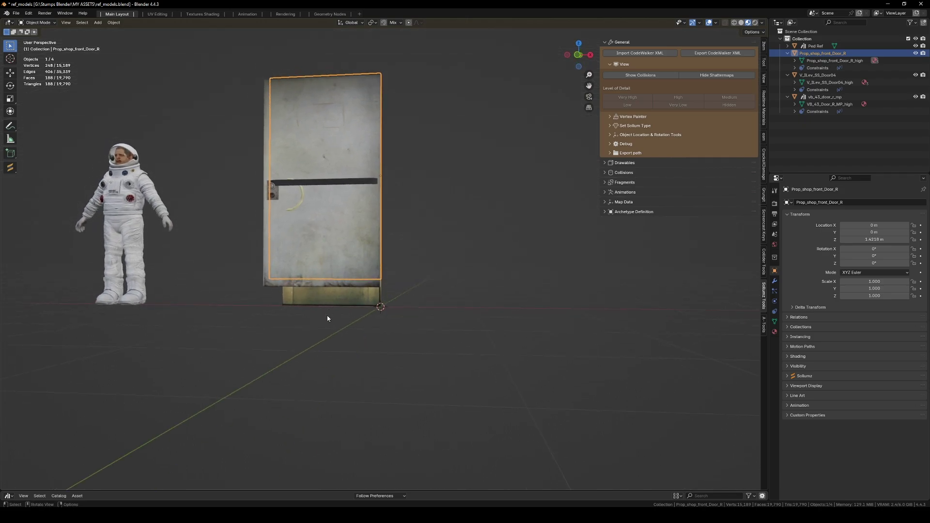
pyautogui.press('g')
pyautogui.press('z')
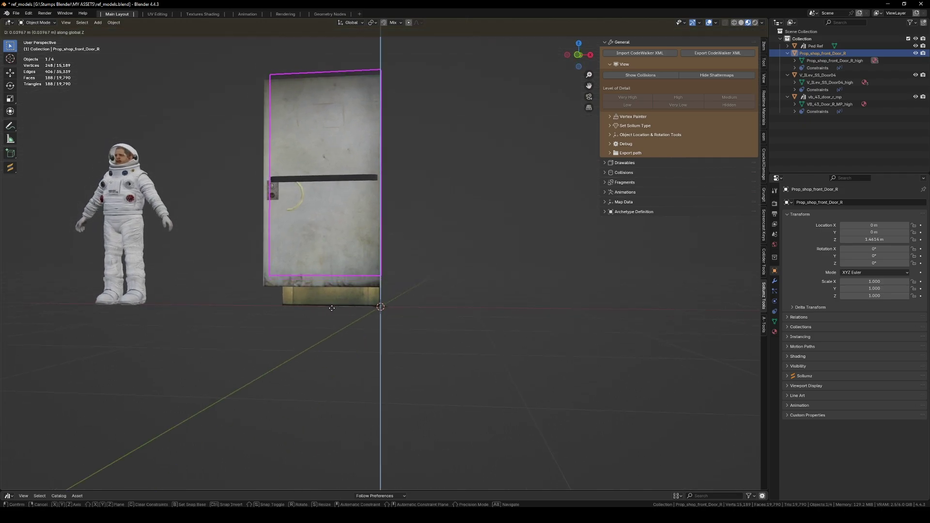
pyautogui.click(333, 306)
# Step: Lower V_ILev_SS_Door04 about 0.21 m along Z so its base sits at ground level
pyautogui.click(262, 257)
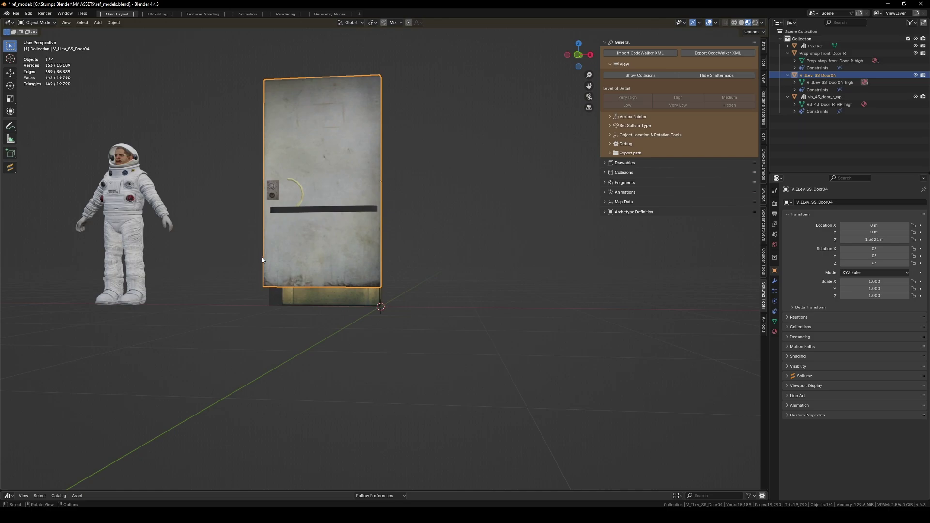
pyautogui.press('g')
pyautogui.press('z')
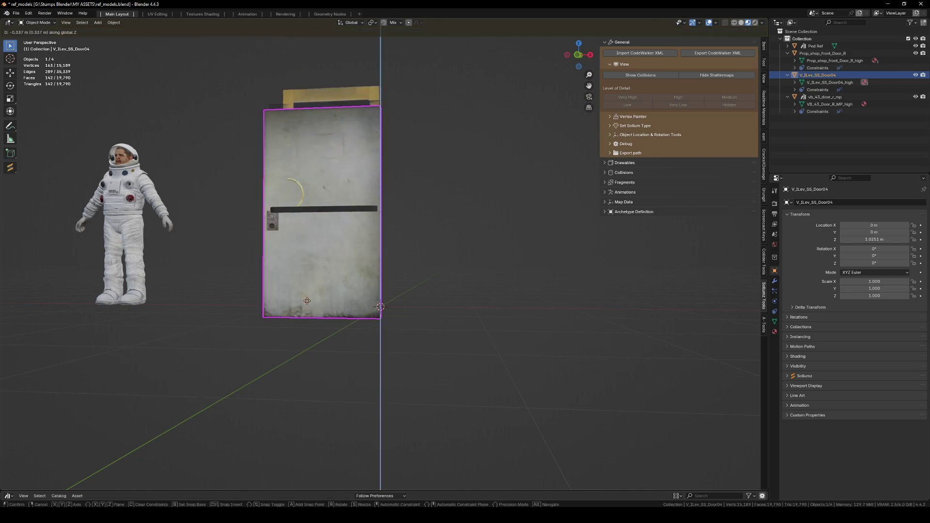
pyautogui.click(319, 308)
# Step: Mark the V_ILev_SS_Door04 and Prop_shop_front_Door_R objects as assets
pyautogui.moveTo(487, 307); pyautogui.dragTo(492, 396, button='middle')
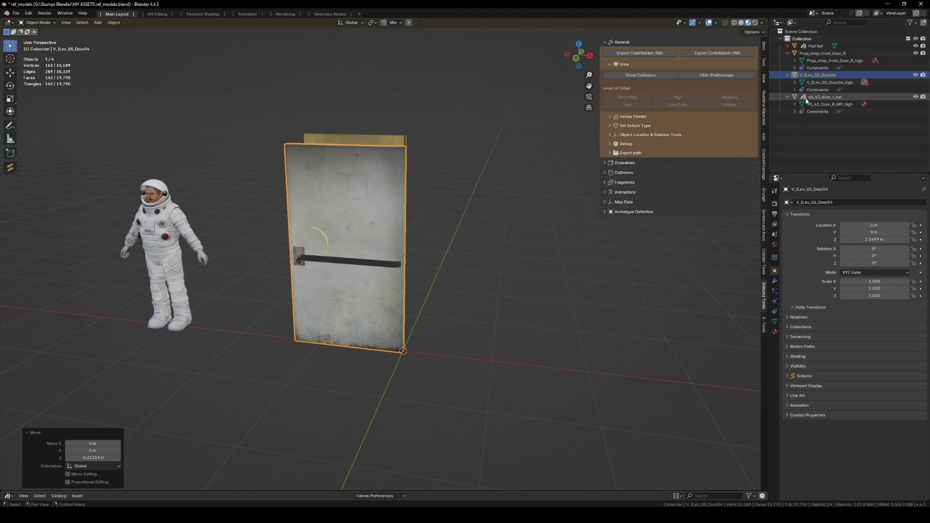
pyautogui.rightClick(818, 79)
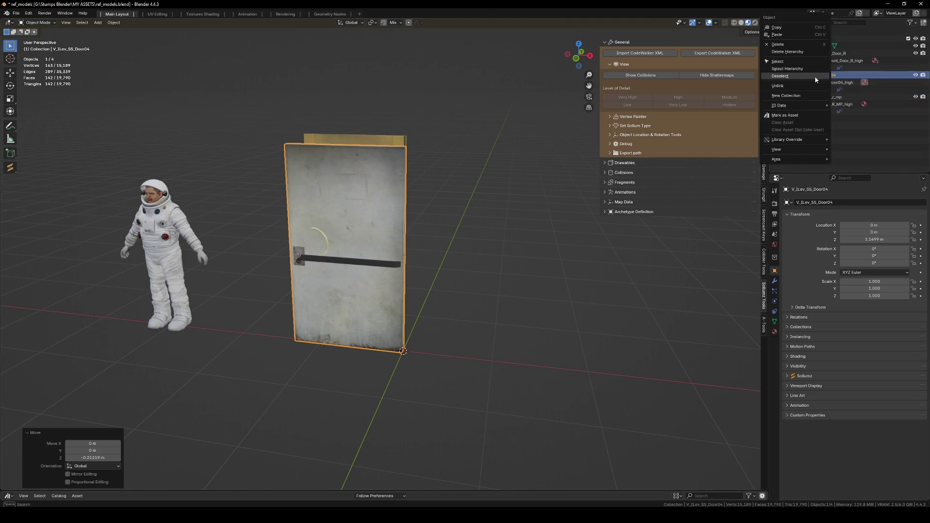
pyautogui.click(796, 116)
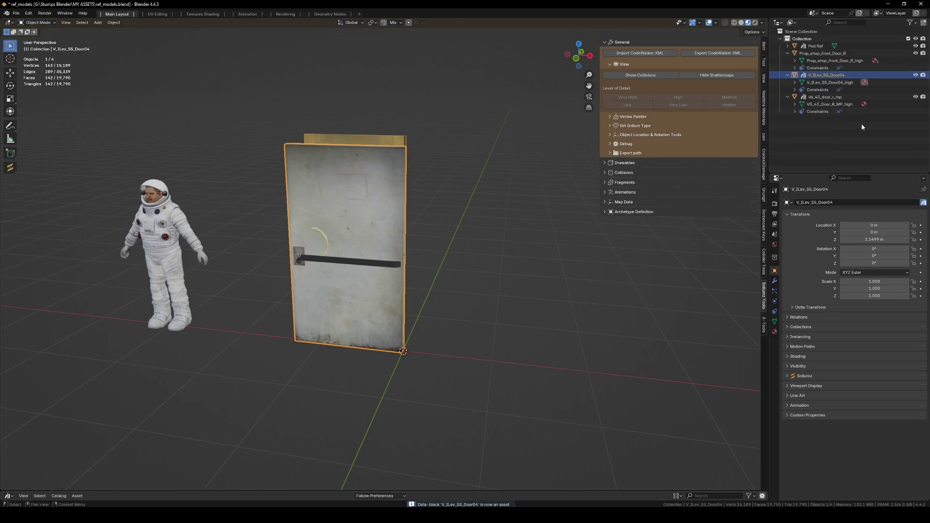
pyautogui.click(820, 55)
pyautogui.rightClick(821, 54)
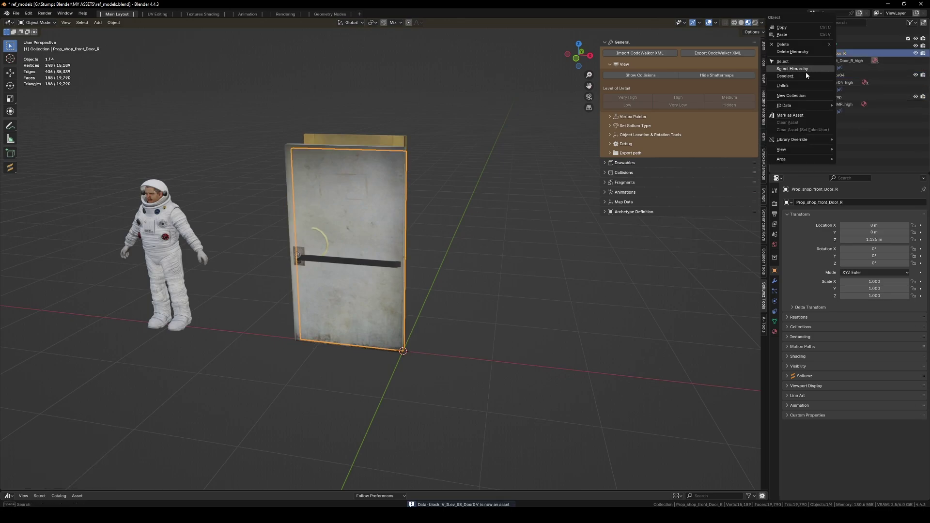
pyautogui.click(796, 116)
# Step: Enlarge the asset browser area to check the door assets and save ref_models.blend
pyautogui.click(817, 112)
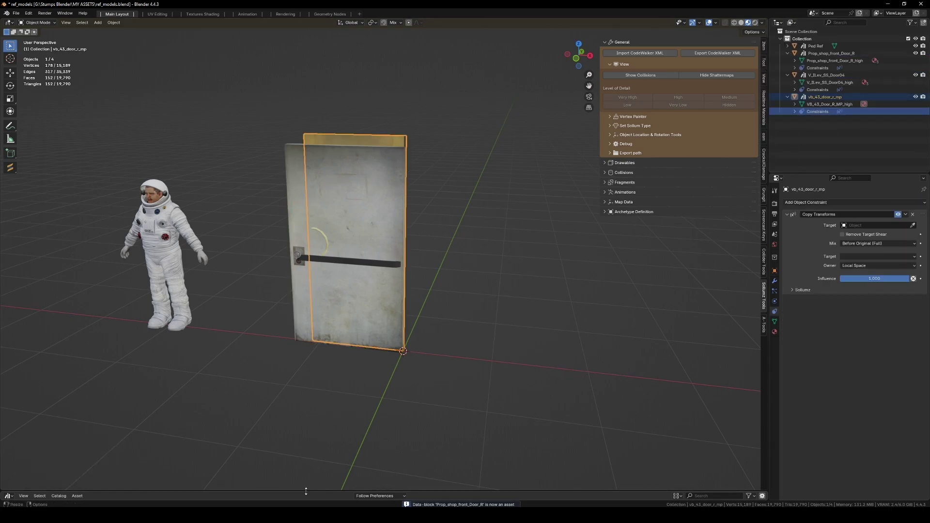
pyautogui.moveTo(306, 491); pyautogui.dragTo(305, 347)
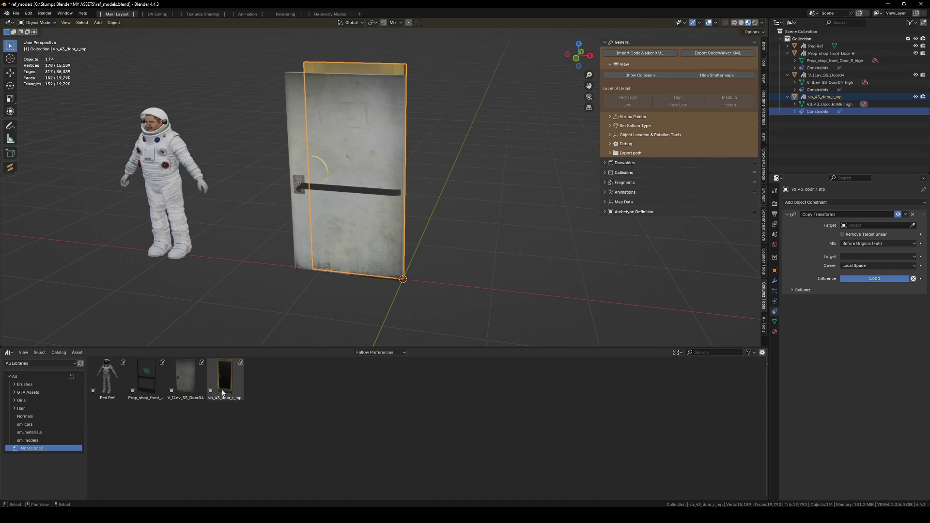
pyautogui.moveTo(373, 274); pyautogui.dragTo(373, 286, button='middle')
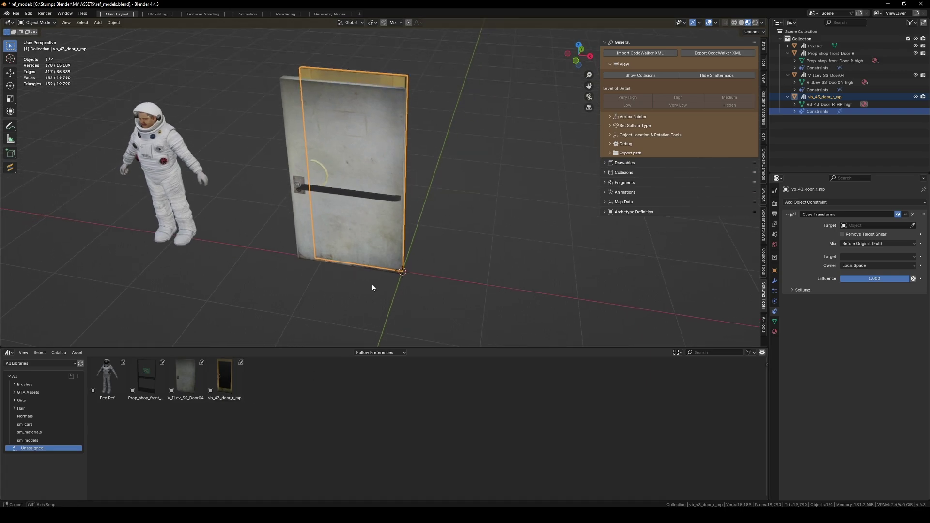
pyautogui.hotkey('ctrl', 's')
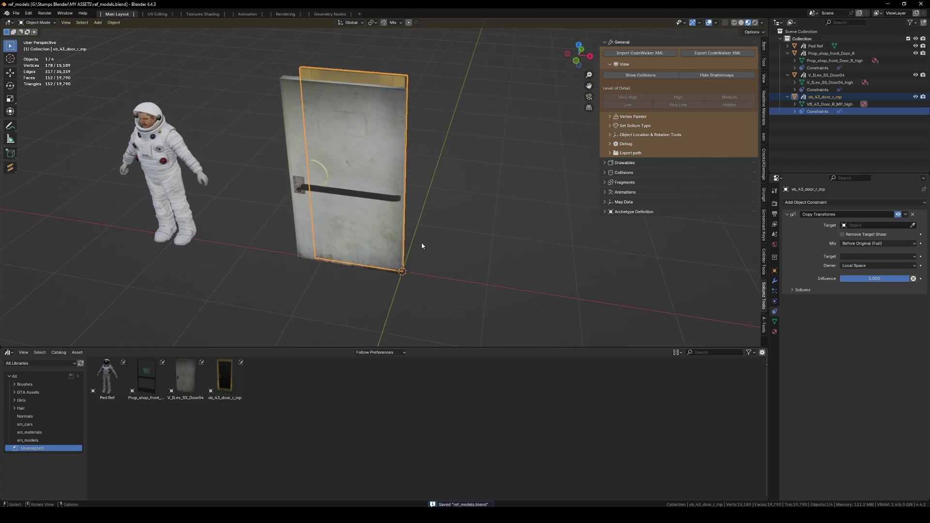
# Step: Spread the doors along negative X, moving vb_43_door_r_mp about 3.8 m and V_ILev_SS_Door04 about 1.9 m
pyautogui.press('g')
pyautogui.press('x')
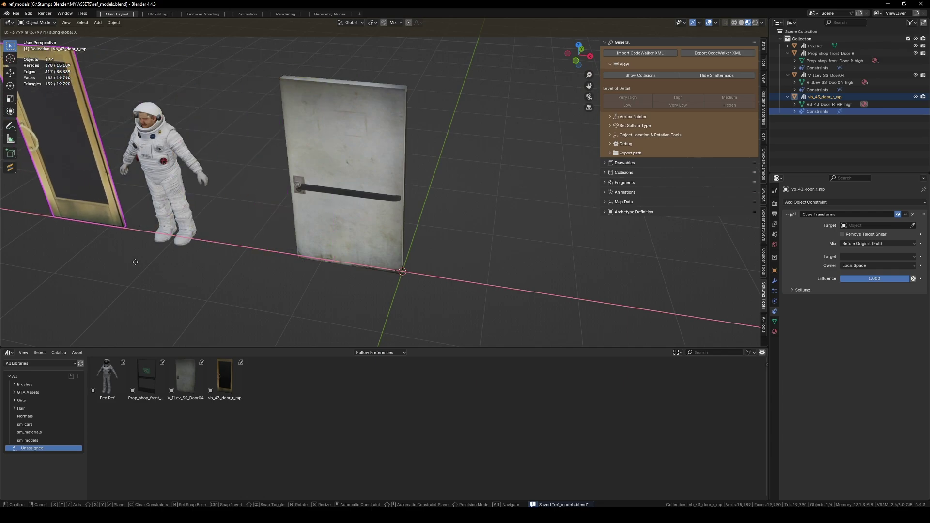
pyautogui.click(130, 267)
pyautogui.click(366, 242)
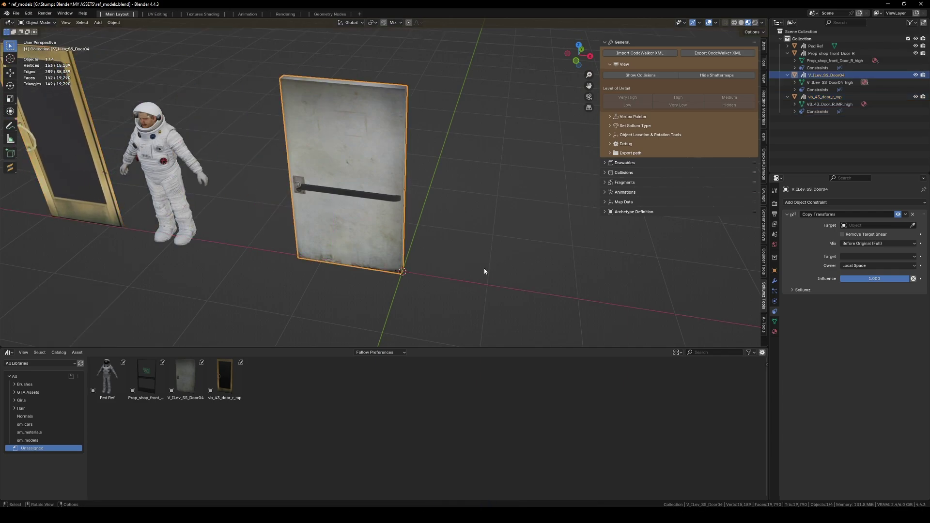
pyautogui.press('g')
pyautogui.press('x')
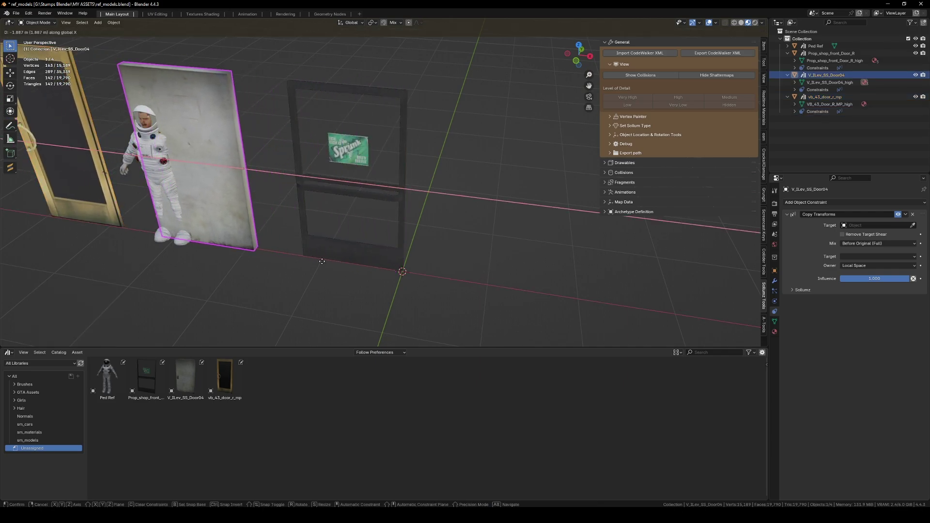
pyautogui.click(325, 262)
# Step: Select all three doors and move them about 1.54 m along Y, behind the astronaut
pyautogui.keyDown('shift'); pyautogui.click(366, 227); pyautogui.keyUp('shift')
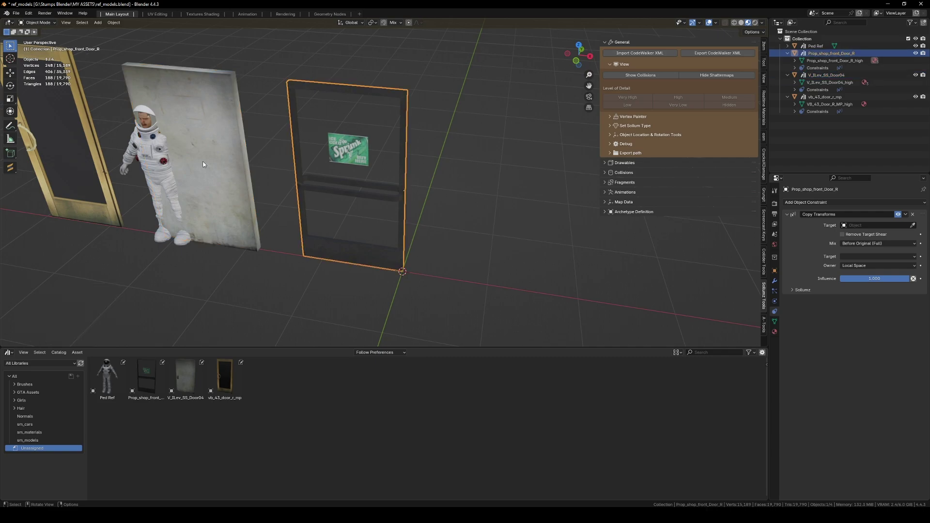
pyautogui.keyDown('shift'); pyautogui.click(218, 100); pyautogui.keyUp('shift')
pyautogui.keyDown('shift'); pyautogui.click(71, 144); pyautogui.keyUp('shift')
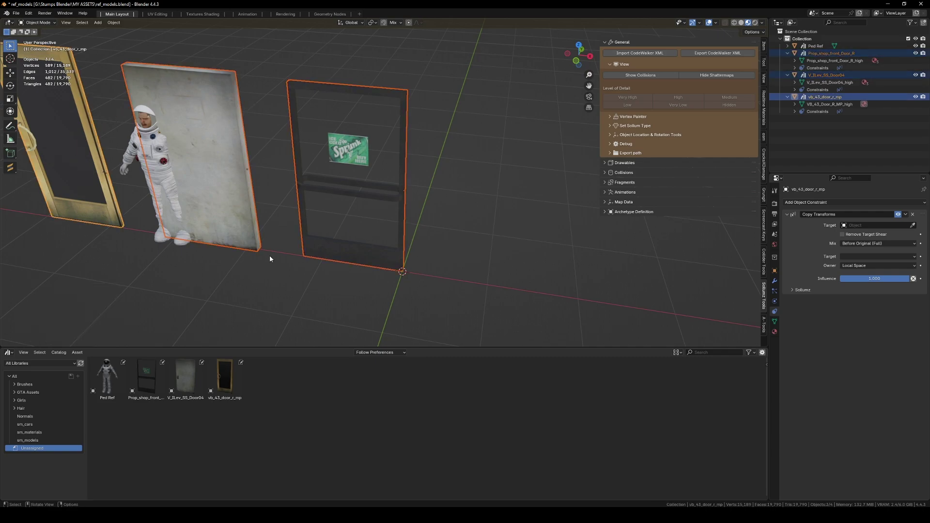
pyautogui.press('g')
pyautogui.press('y')
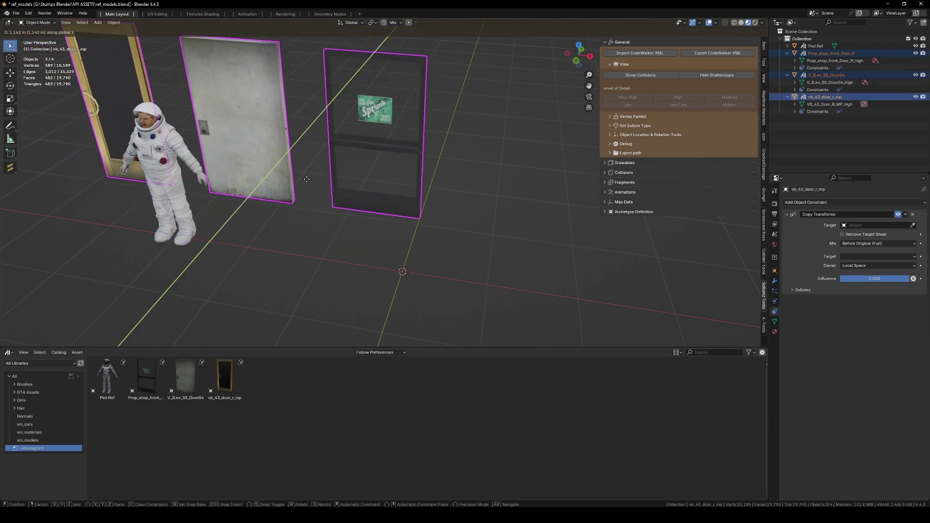
pyautogui.click(312, 161)
# Step: Move the three selected doors about 1.88 m in negative X and collapse the asset browser area
pyautogui.scroll(-3, 471, 265)
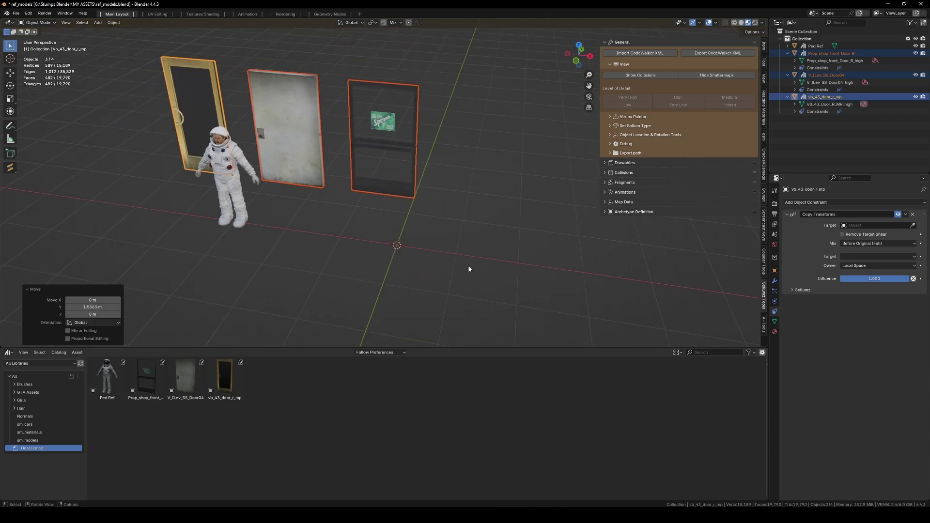
pyautogui.moveTo(447, 289); pyautogui.dragTo(366, 298, button='middle')
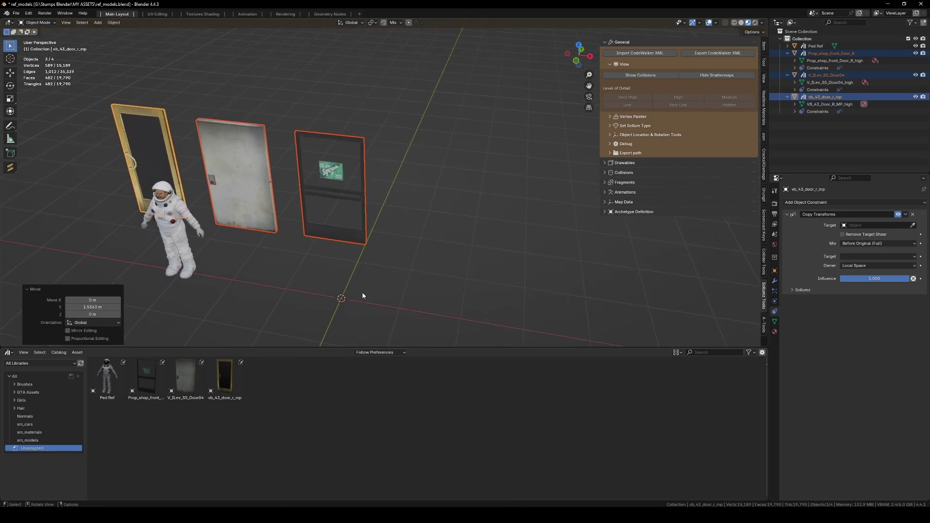
pyautogui.press('g')
pyautogui.press('x')
pyautogui.click(432, 272)
pyautogui.moveTo(431, 271); pyautogui.dragTo(404, 292, button='middle')
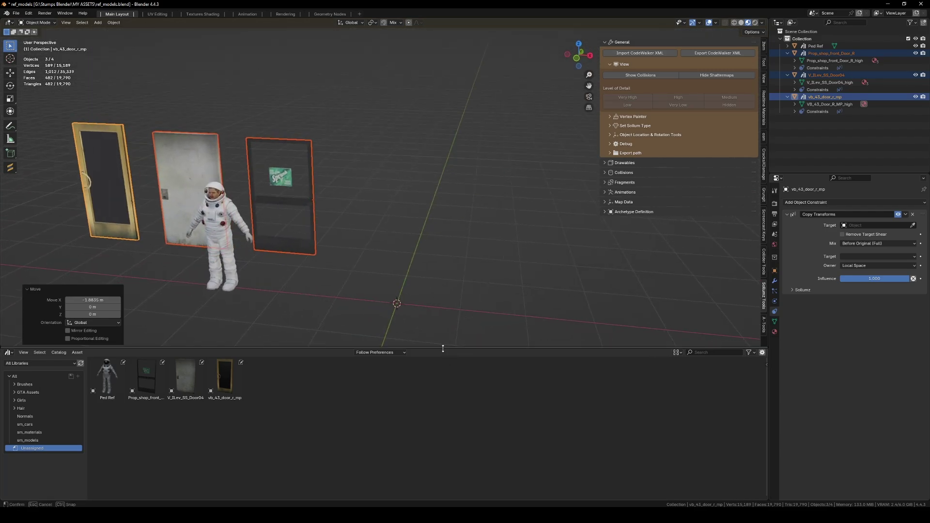
pyautogui.moveTo(448, 347); pyautogui.dragTo(448, 491)
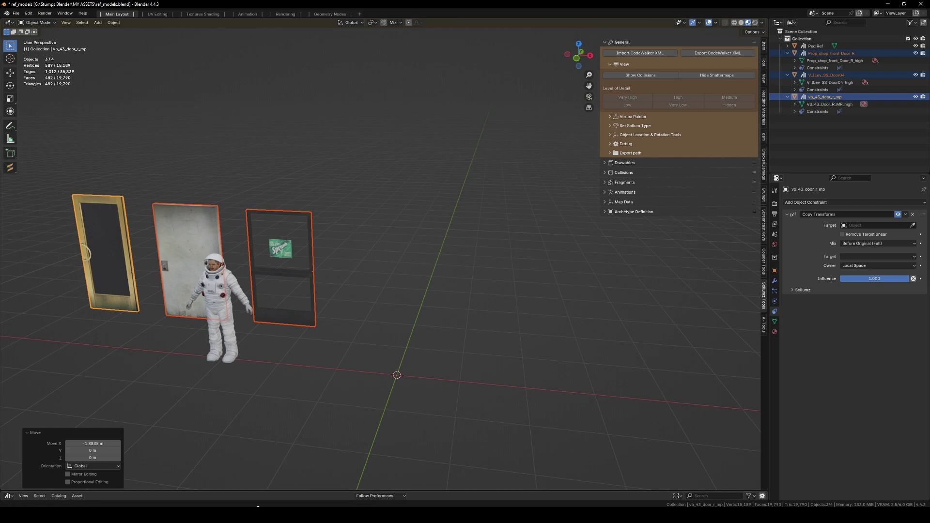
# Step: Switch to the Forge website, copy the garage door name prop_id2_11_gdoor, and search for it in CodeWalker's RPF Explorer
pyautogui.hotkey('alt', 'Tab')
pyautogui.scroll(3, 505, 370)
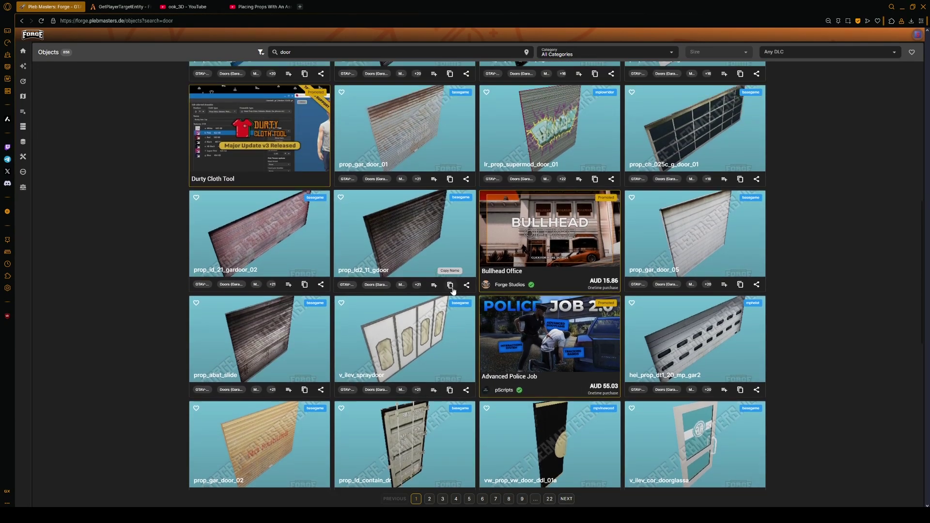
pyautogui.doubleClick(450, 286)
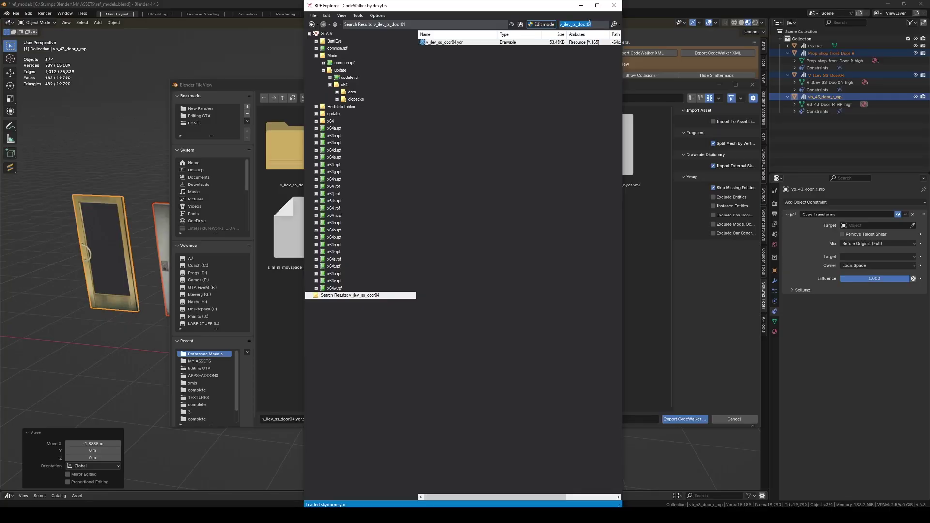
pyautogui.press('Return')
# Step: Export prop_id2_11_gdoor.ydr as XML into the Reference Models folder
pyautogui.rightClick(428, 48)
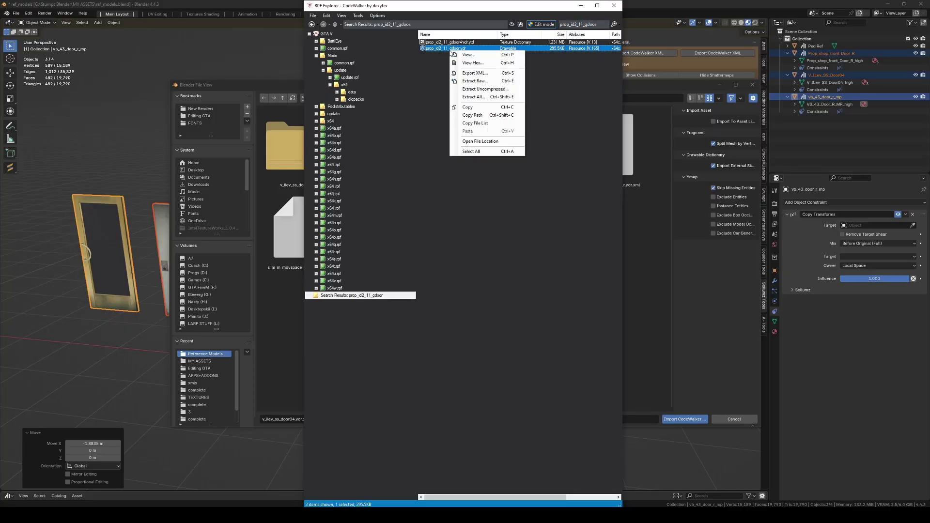
pyautogui.click(474, 74)
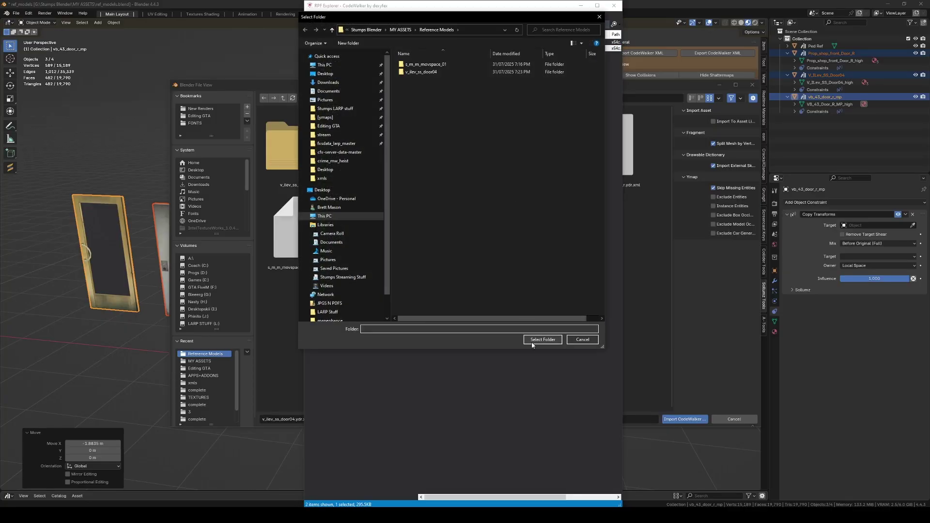
pyautogui.click(535, 339)
pyautogui.click(61, 70)
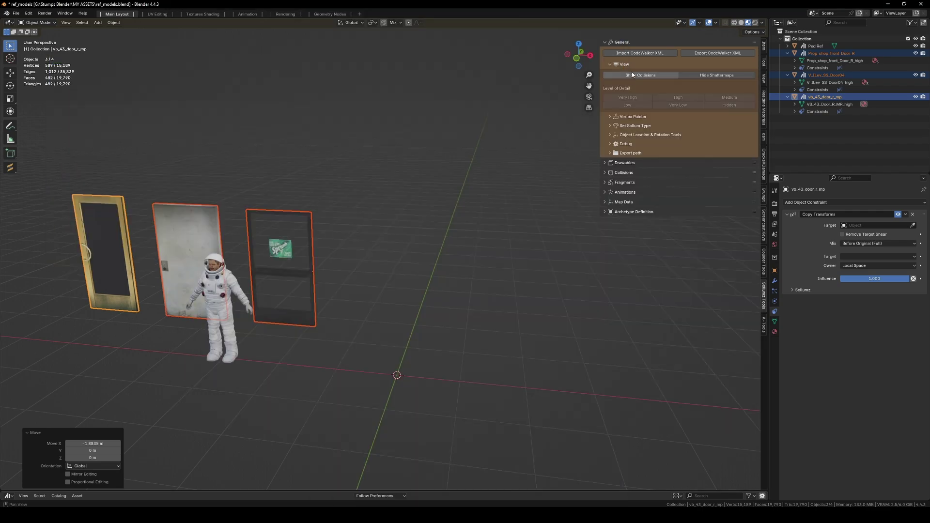
# Step: Import prop_id2_11_gdoor.ydr.xml into Blender from the Reference Models folder and hide its collision mesh
pyautogui.click(630, 53)
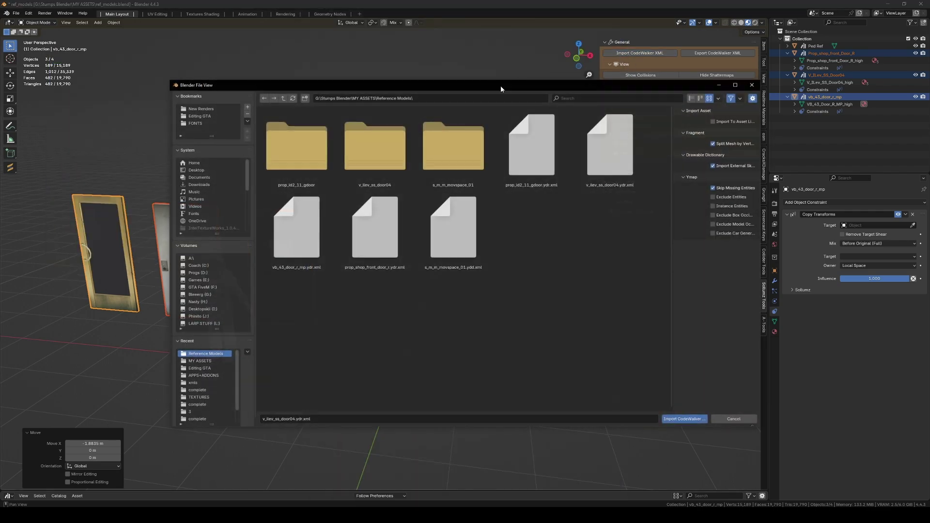
pyautogui.click(530, 152)
pyautogui.doubleClick(530, 153)
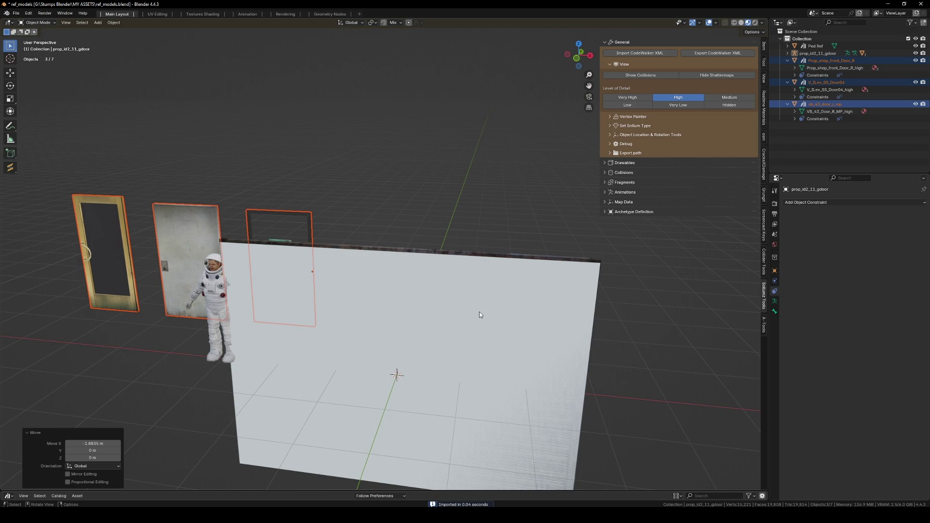
pyautogui.scroll(-1, 552, 289)
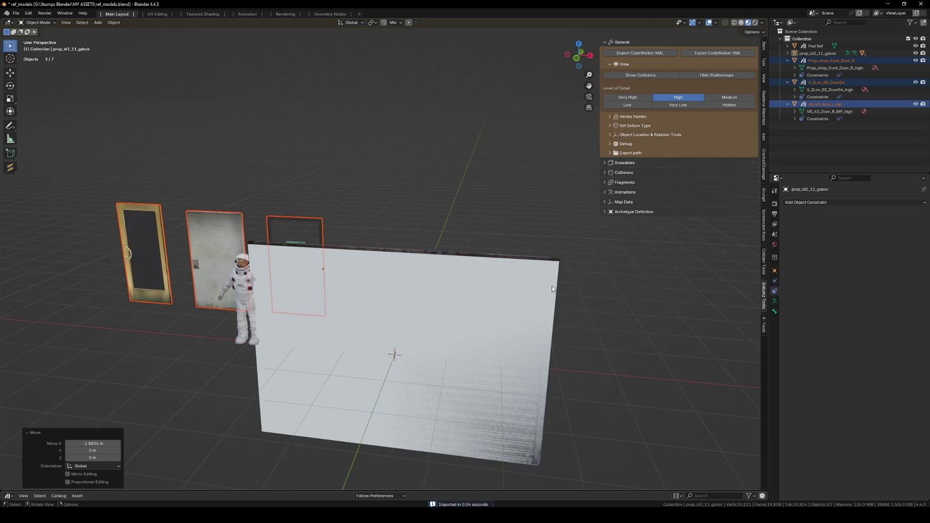
pyautogui.click(656, 74)
pyautogui.click(652, 75)
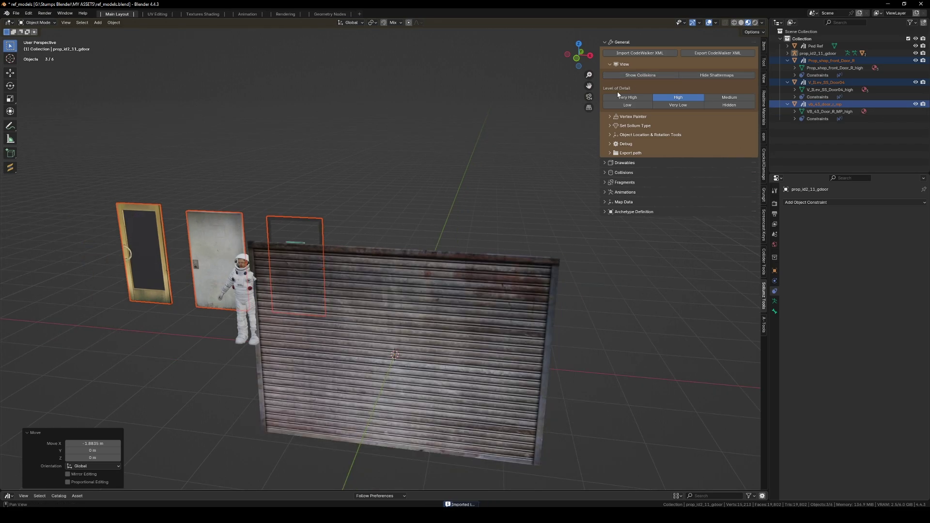
# Step: Clear the parent of the Prop_ID2_11_GDOOR mesh while keeping its transformation
pyautogui.click(428, 313)
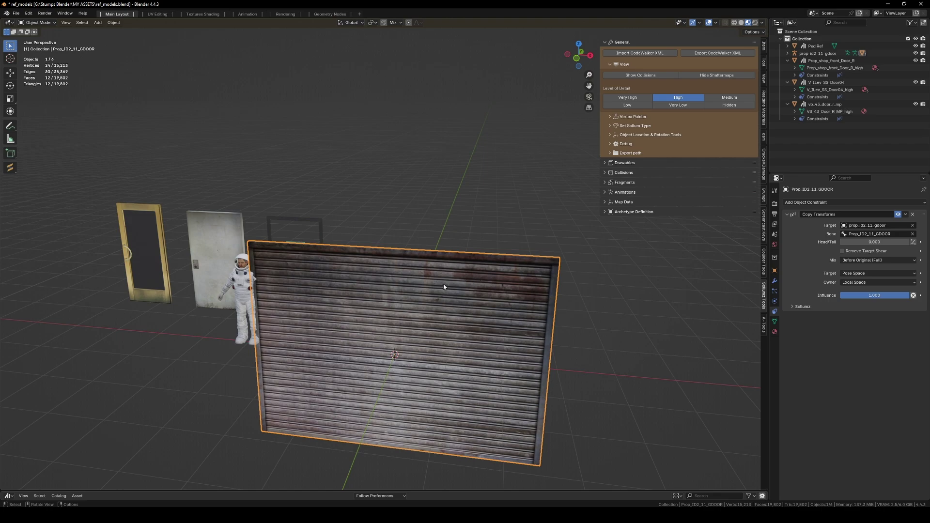
pyautogui.hotkey('alt', 'p')
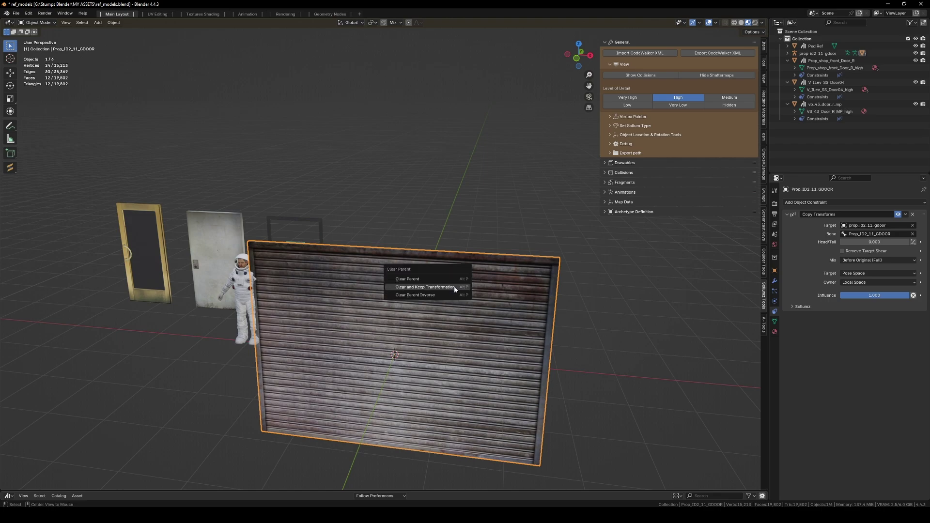
pyautogui.click(455, 289)
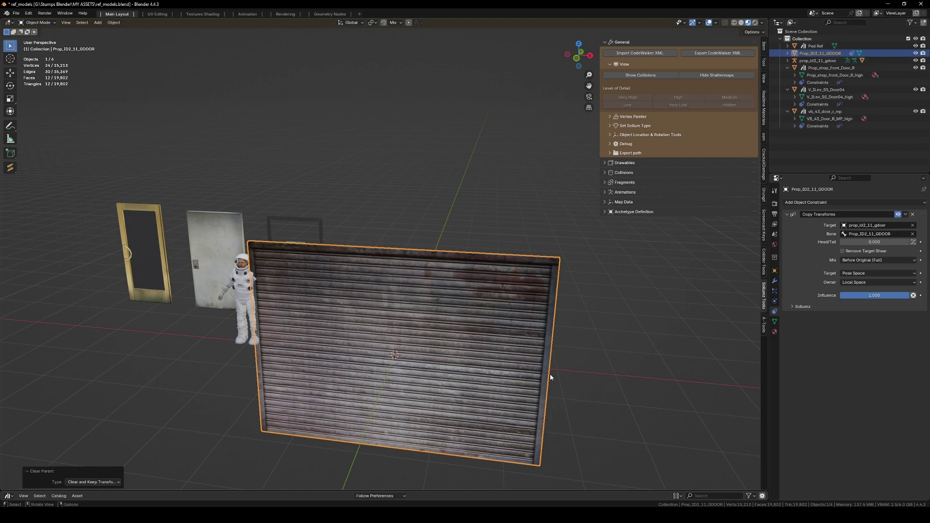
# Step: Raise the garage door about 2.89 m along Z and lower it about 0.82 m to stand on the ground
pyautogui.press('g')
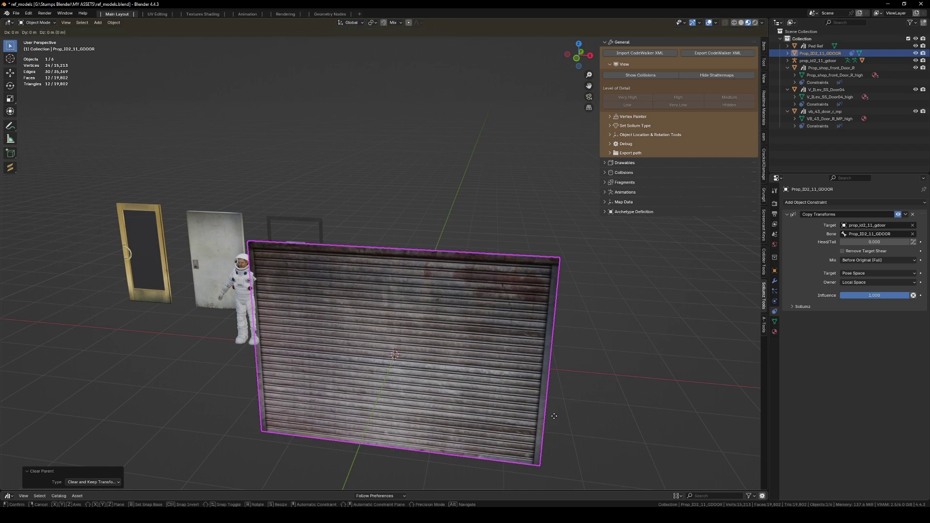
pyautogui.press('z')
pyautogui.click(487, 271)
pyautogui.moveTo(138, 369); pyautogui.dragTo(139, 328, button='middle')
pyautogui.press('g')
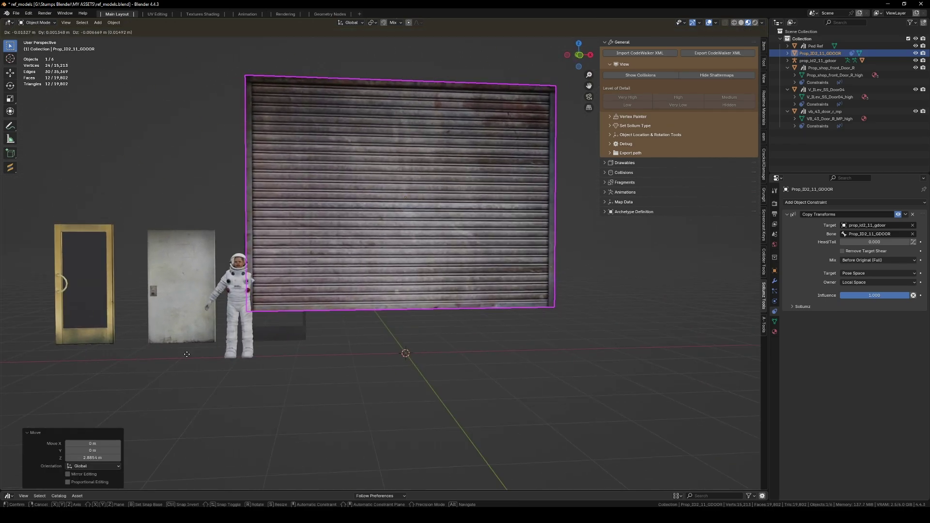
pyautogui.press('z')
pyautogui.click(280, 398)
pyautogui.moveTo(280, 399); pyautogui.dragTo(488, 438, button='middle')
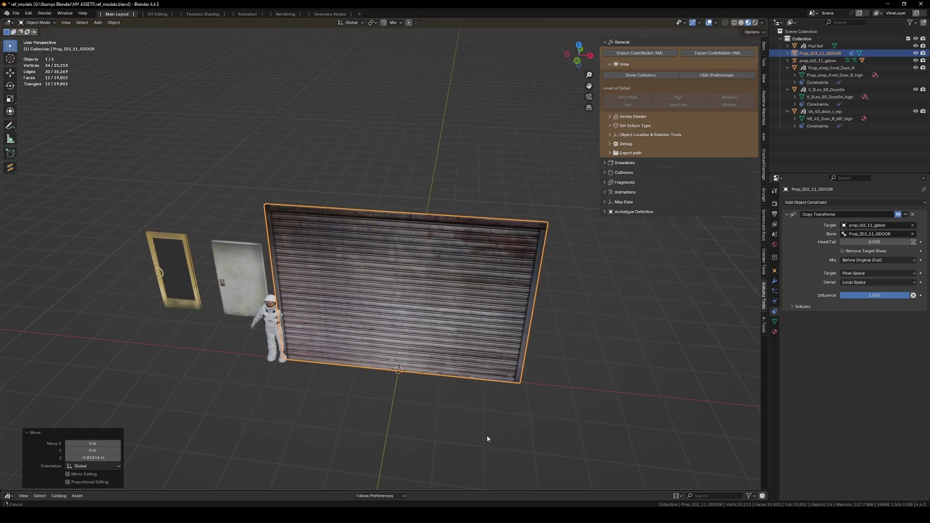
# Step: Mark Prop_ID2_11_GDOOR as an asset and delete the leftover prop_id2_11_gdoor armature with its hierarchy
pyautogui.rightClick(811, 55)
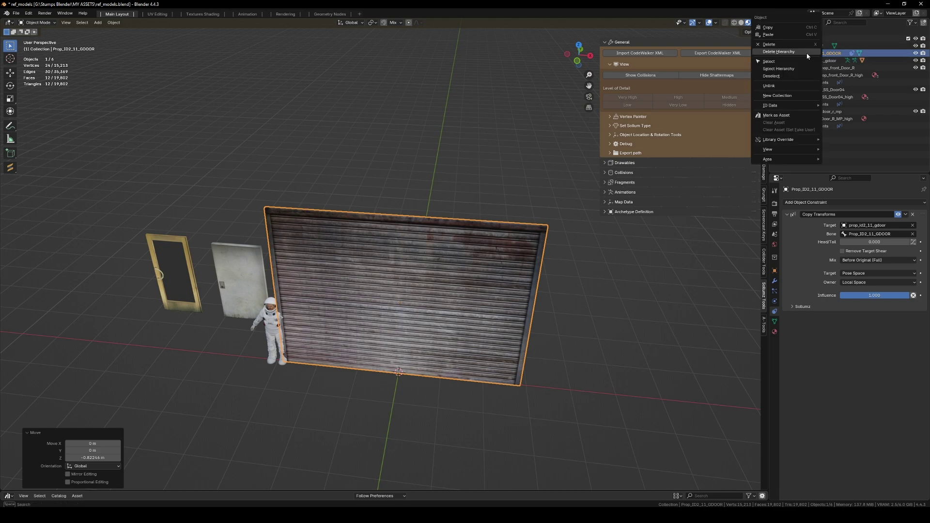
pyautogui.click(779, 115)
pyautogui.doubleClick(818, 60)
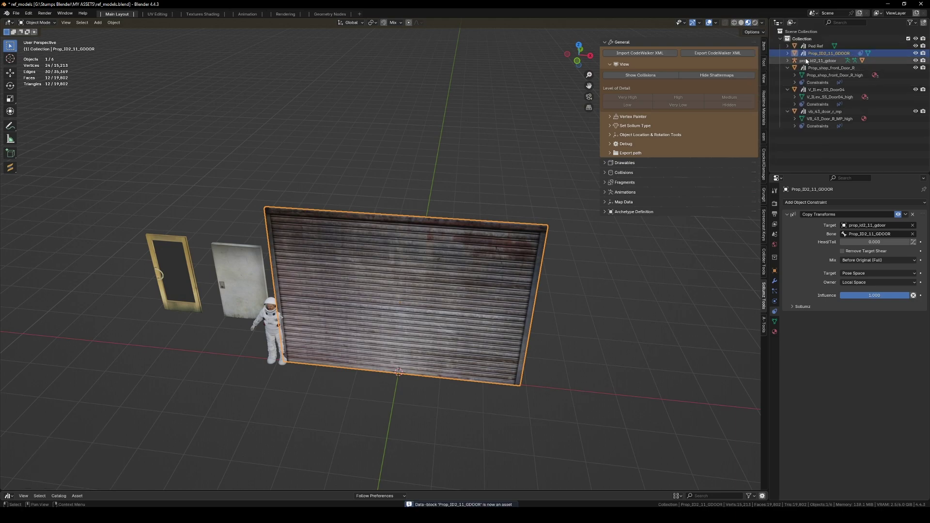
pyautogui.rightClick(795, 59)
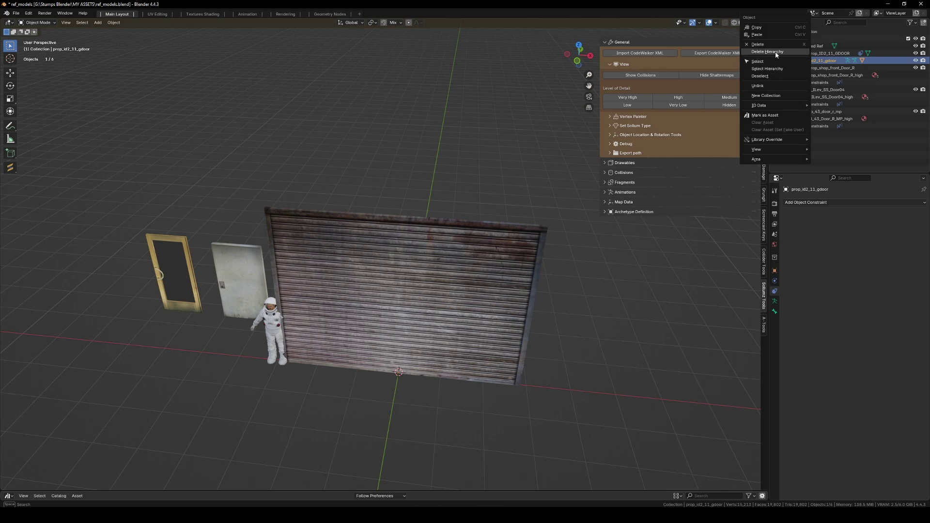
pyautogui.click(774, 52)
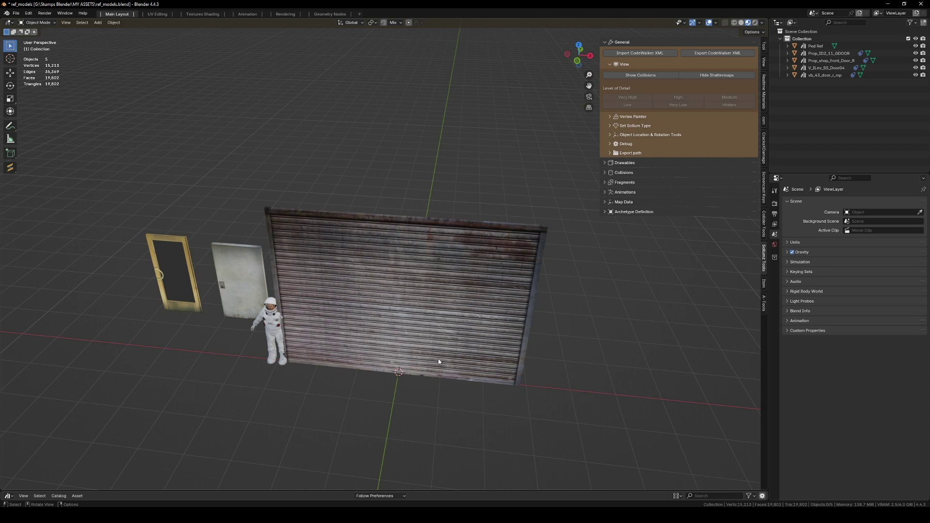
# Step: Move the garage door about 3.72 m along Y and 4.96 m in negative X, behind the other doors
pyautogui.click(508, 357)
pyautogui.press('g')
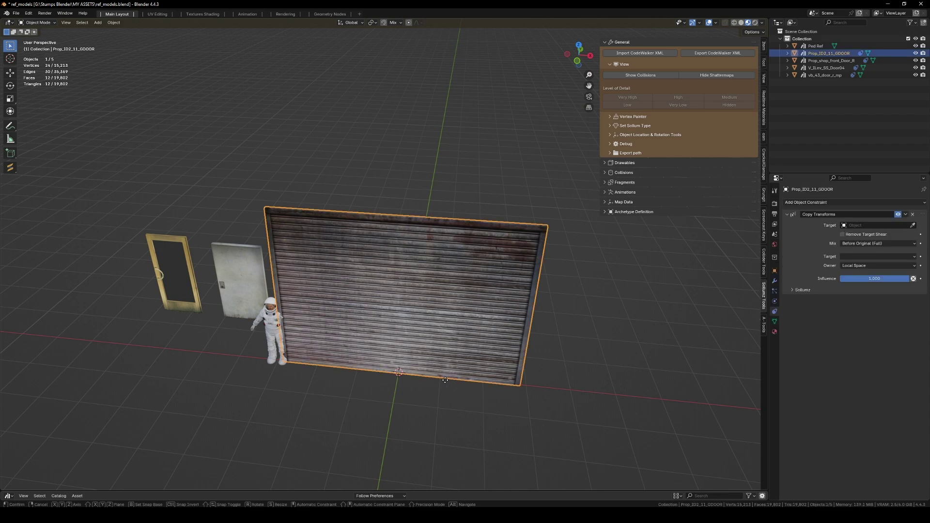
pyautogui.press('y')
pyautogui.click(457, 303)
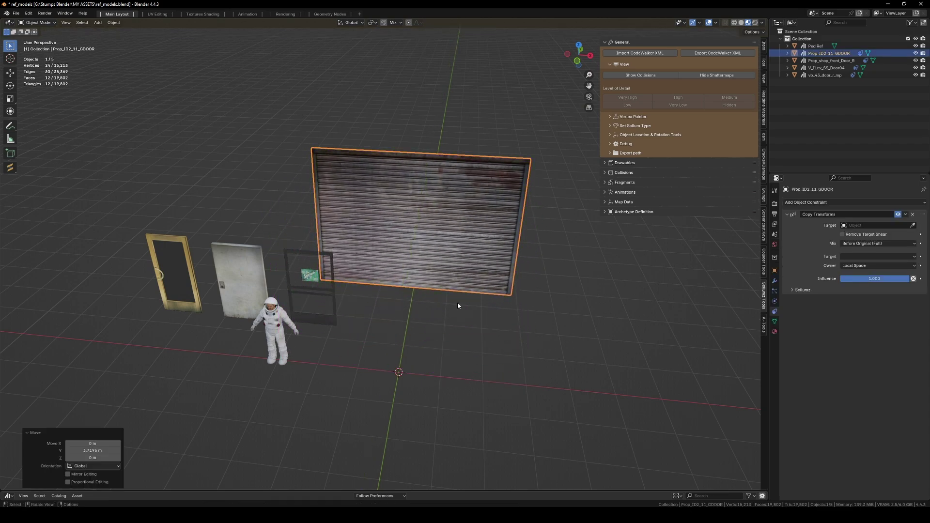
pyautogui.press('g')
pyautogui.press('x')
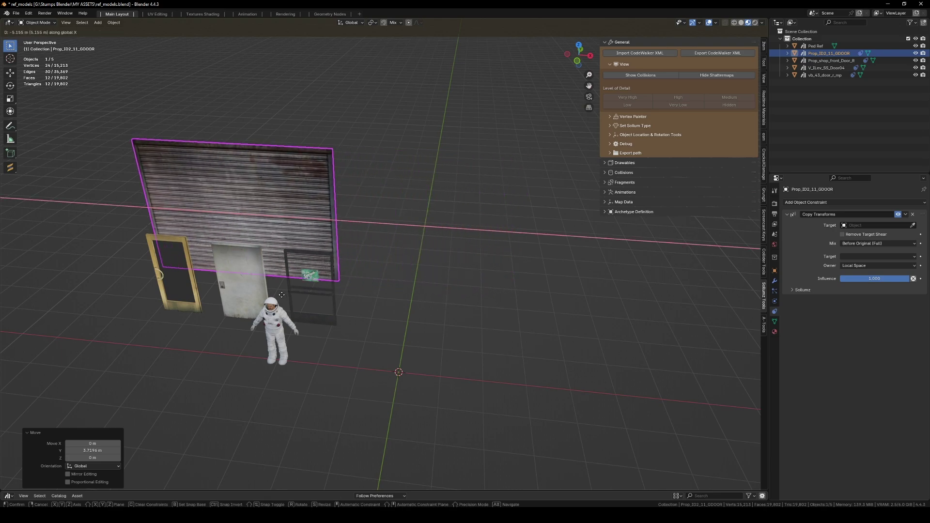
pyautogui.click(286, 296)
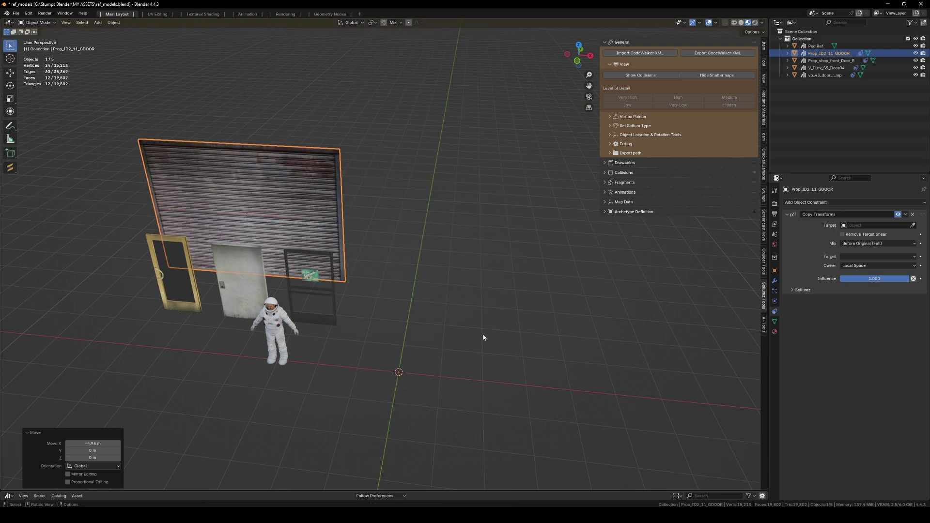
pyautogui.moveTo(475, 380)
pyautogui.mouseDown(button='middle')
pyautogui.moveTo(477, 359)
pyautogui.moveTo(472, 375)
pyautogui.mouseUp(button='middle')
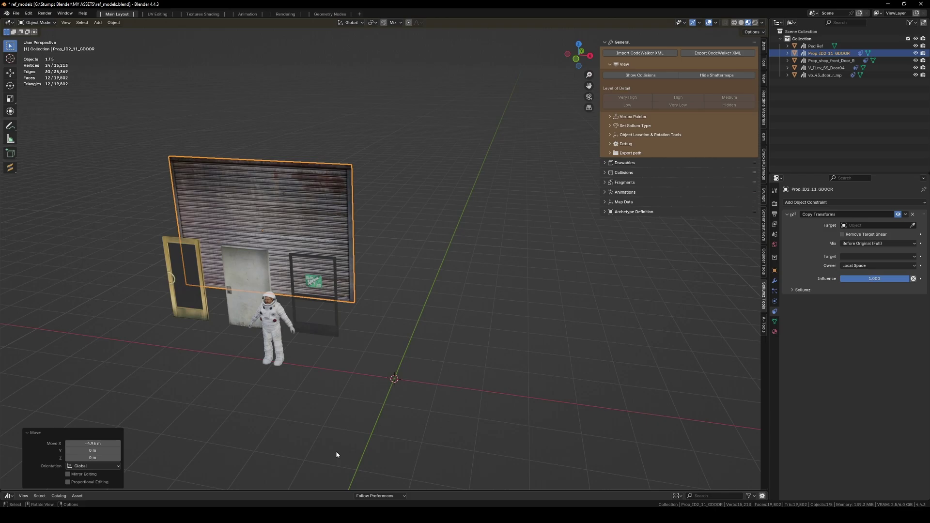
# Step: Search the Forge objects for stairs and copy the names v_64_reartr_stairs and xm_int_sub_stairs4
pyautogui.click(261, 514)
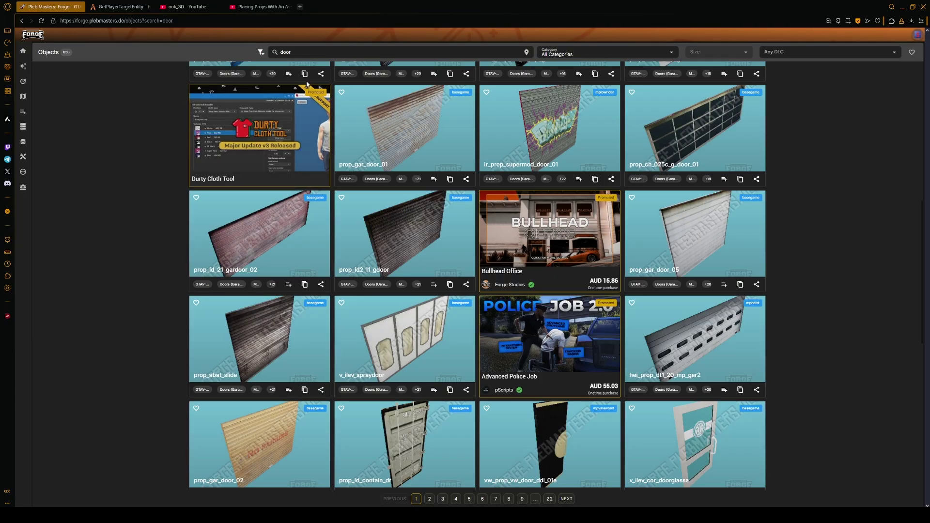
pyautogui.click(286, 55)
pyautogui.write('stairs')
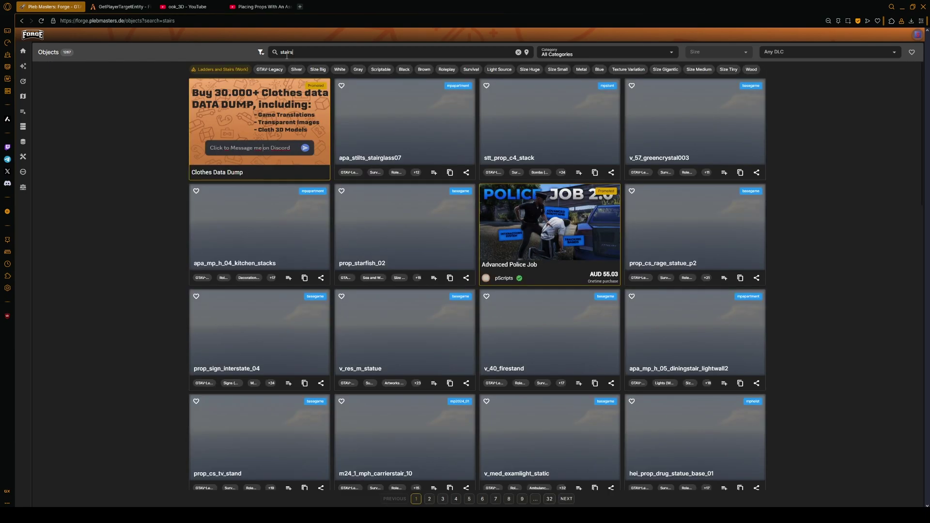
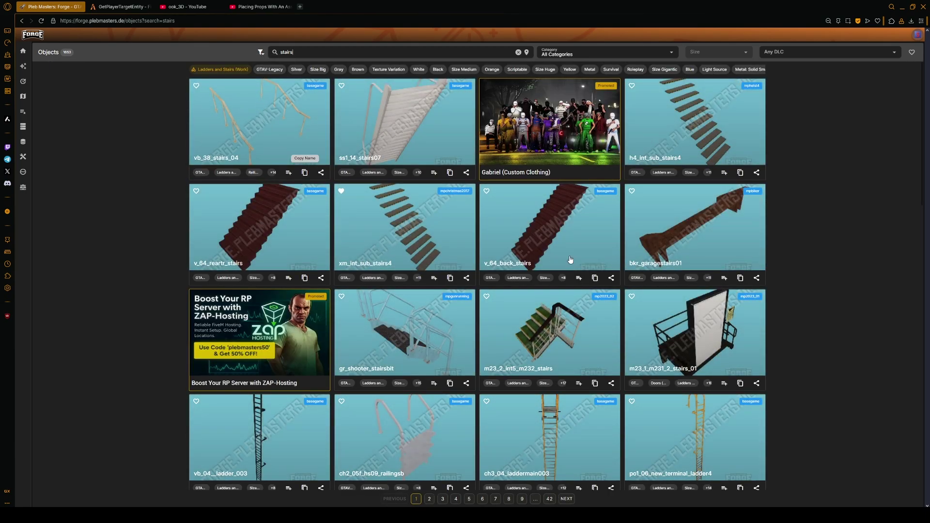
pyautogui.click(305, 278)
pyautogui.doubleClick(450, 278)
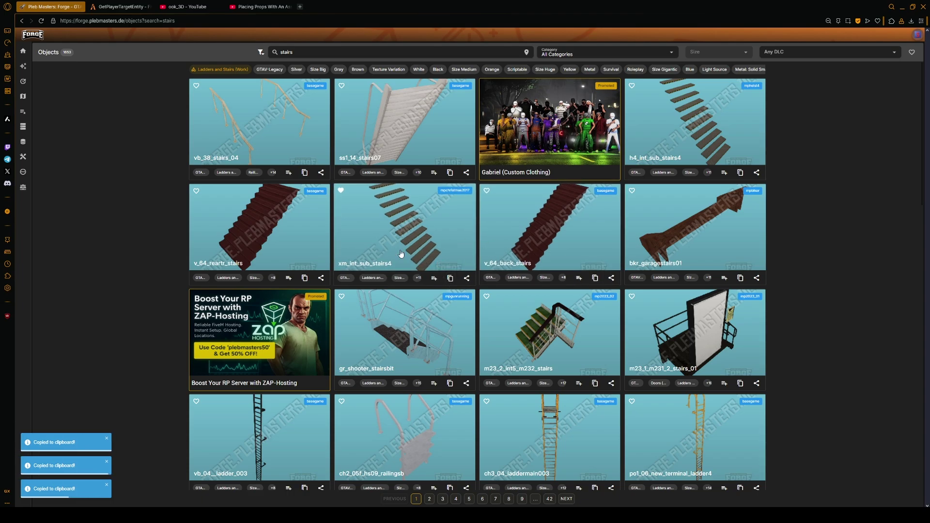
# Step: Export xm_int_sub_stairs4.ydr from CodeWalker's RPF Explorer and save all its textures
pyautogui.hotkey('alt', 'Tab')
pyautogui.rightClick(450, 42)
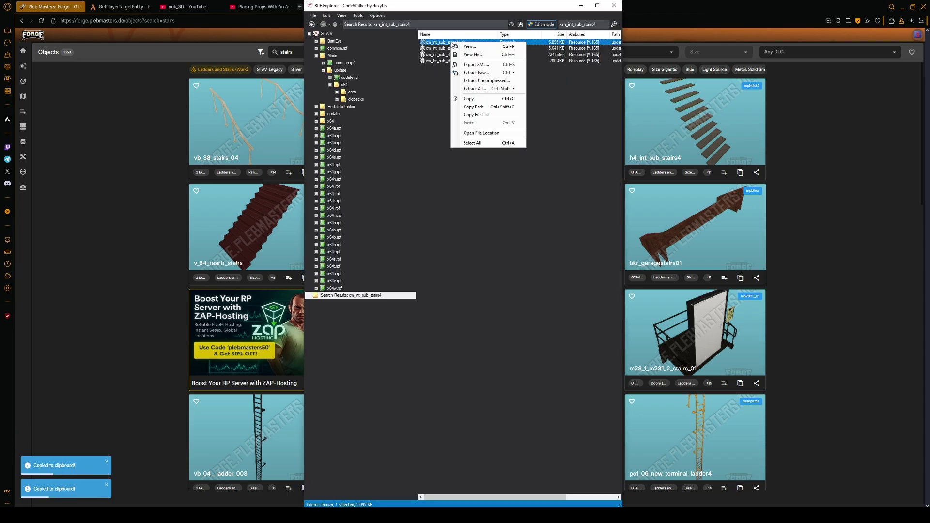
pyautogui.click(465, 82)
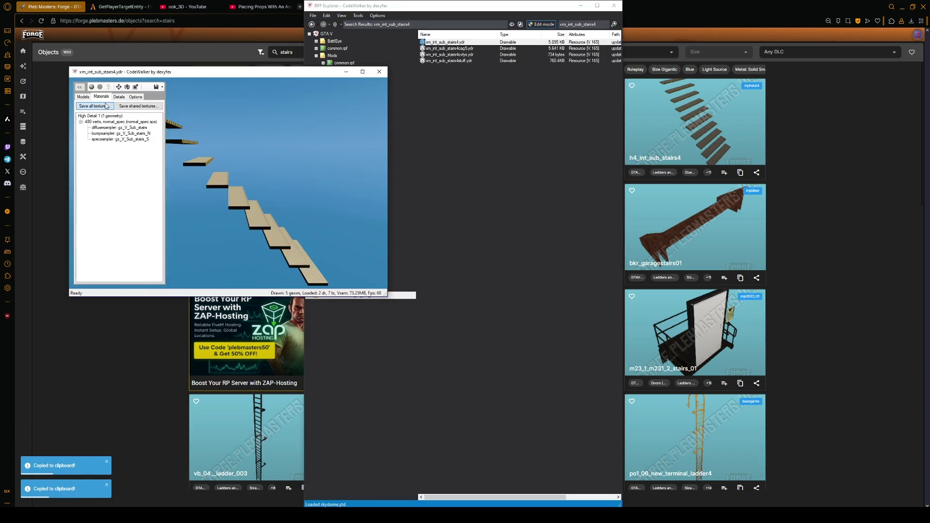
pyautogui.click(98, 106)
pyautogui.click(548, 343)
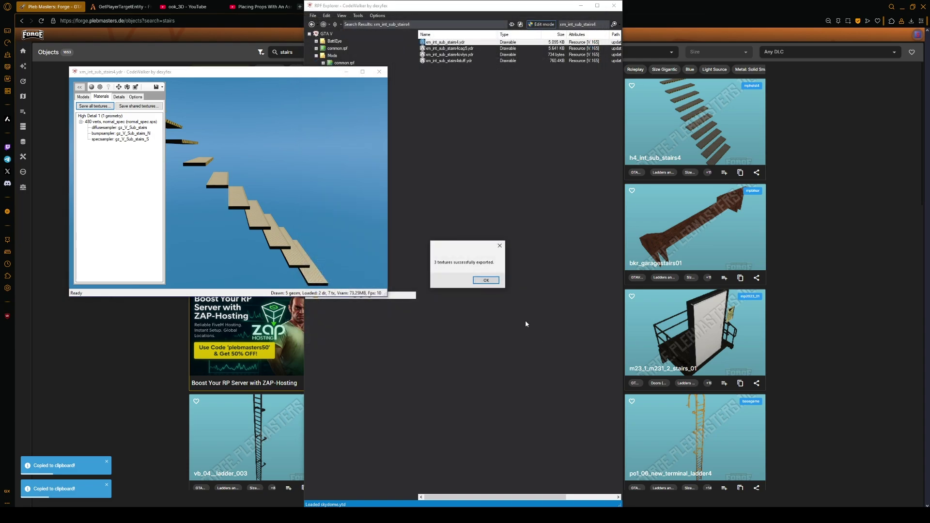
pyautogui.click(480, 279)
pyautogui.click(381, 72)
# Step: Search the RPF Explorer for v_64_reartr_stairs and export its .ydr as XML into the Reference Models folder
pyautogui.click(580, 24)
pyautogui.press('super+v')
pyautogui.click(587, 48)
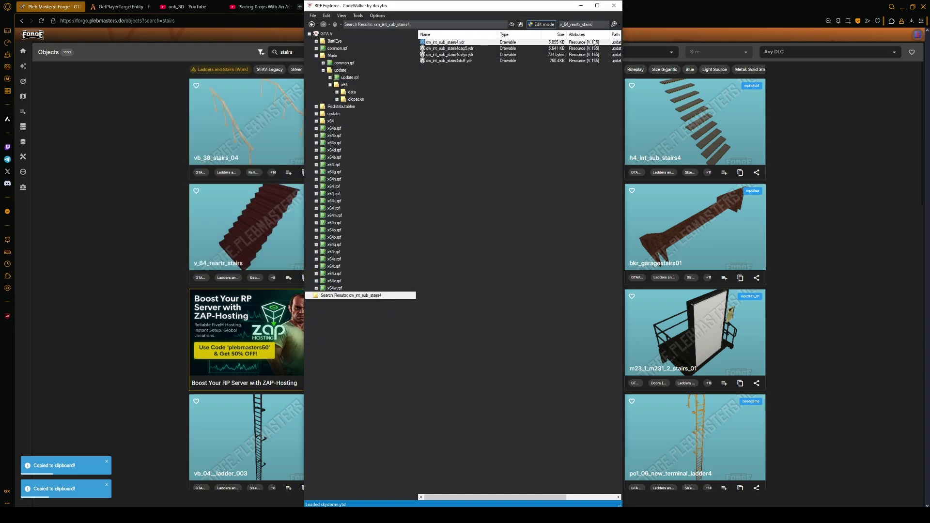
pyautogui.press('Return')
pyautogui.rightClick(443, 43)
pyautogui.click(470, 67)
pyautogui.click(543, 339)
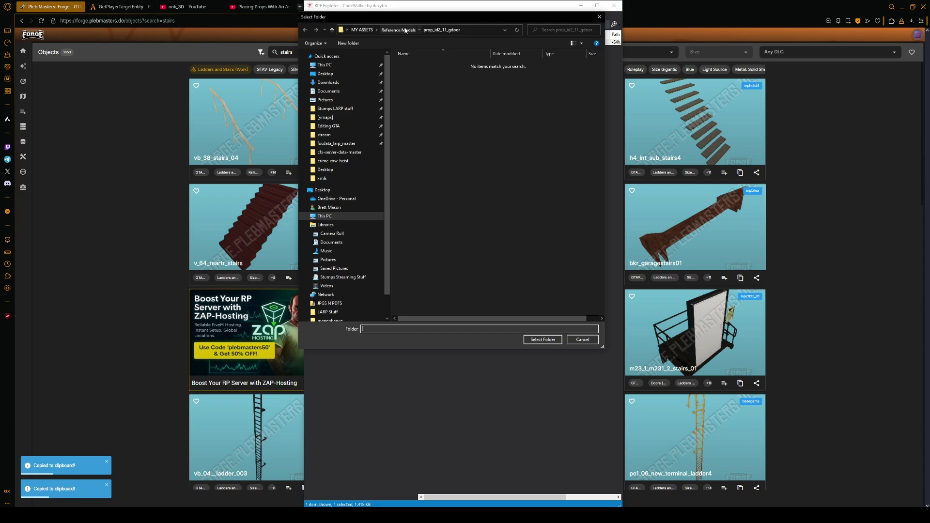
pyautogui.click(543, 339)
# Step: Save all textures of the v_64_reartr_stairs model and close its viewer
pyautogui.click(89, 96)
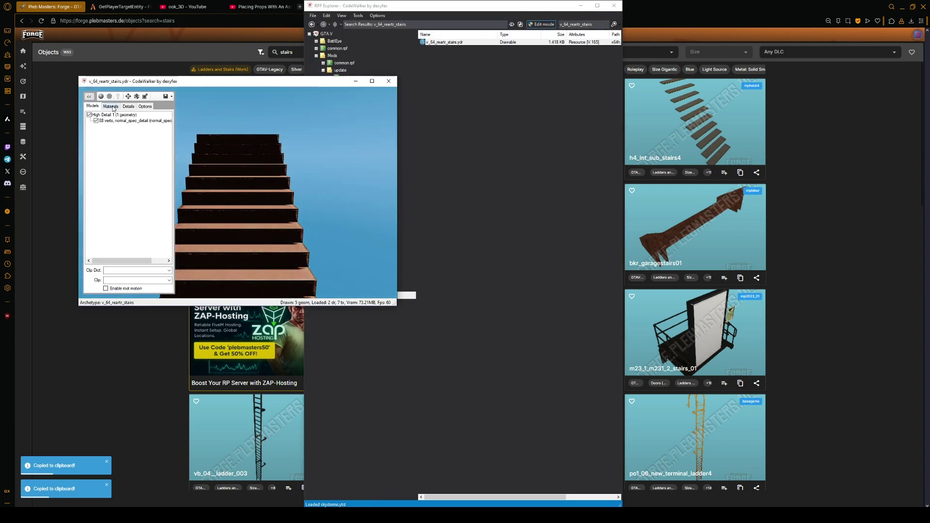
pyautogui.click(110, 106)
pyautogui.click(104, 115)
pyautogui.click(543, 339)
pyautogui.click(388, 81)
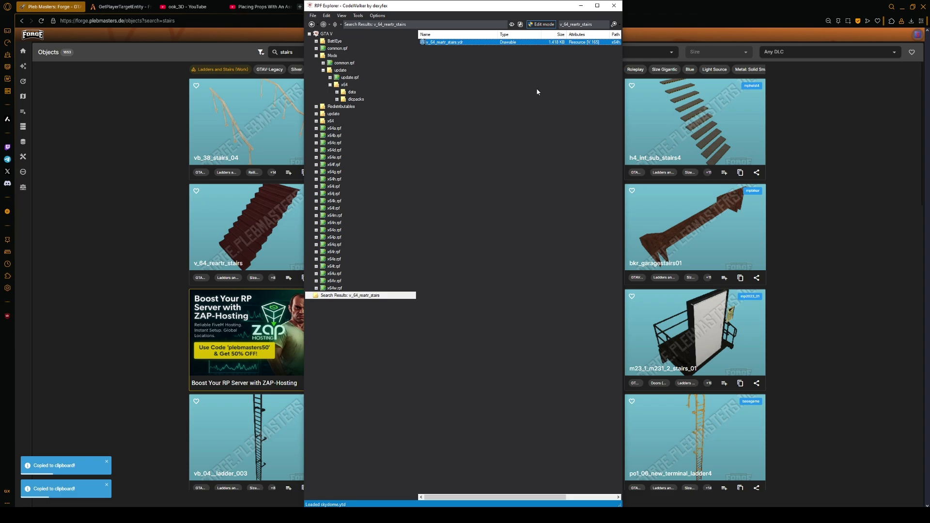
# Step: Search the Forge objects for chair and copy the name ex_mp_h_din_chair_09
pyautogui.moveTo(298, 52); pyautogui.dragTo(262, 52)
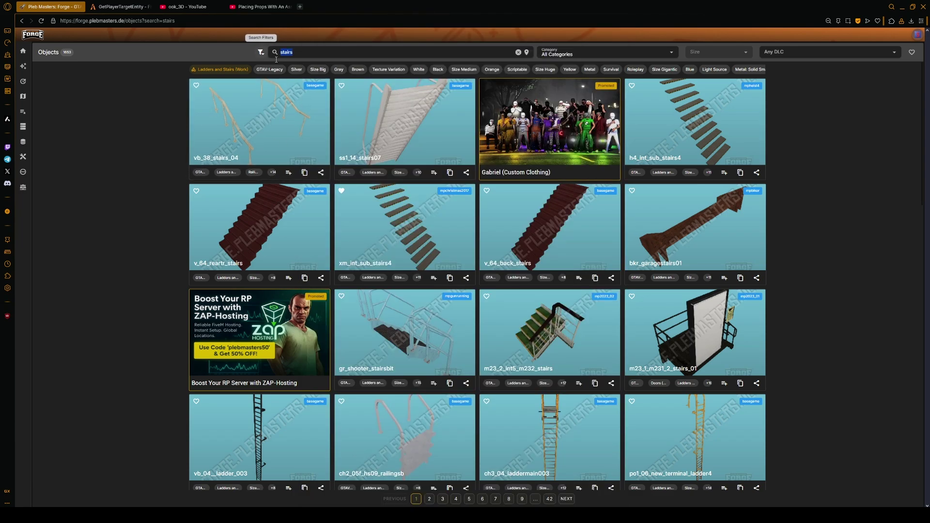
pyautogui.write('chair')
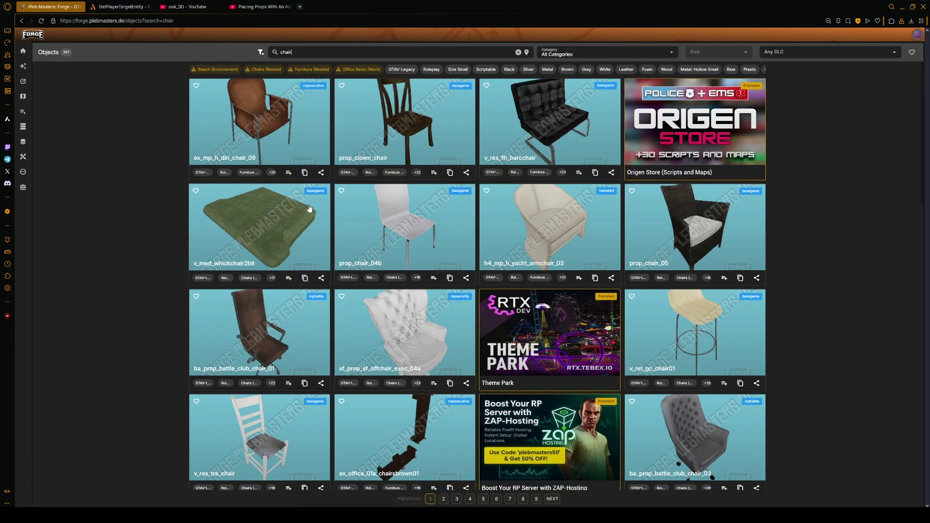
pyautogui.click(305, 173)
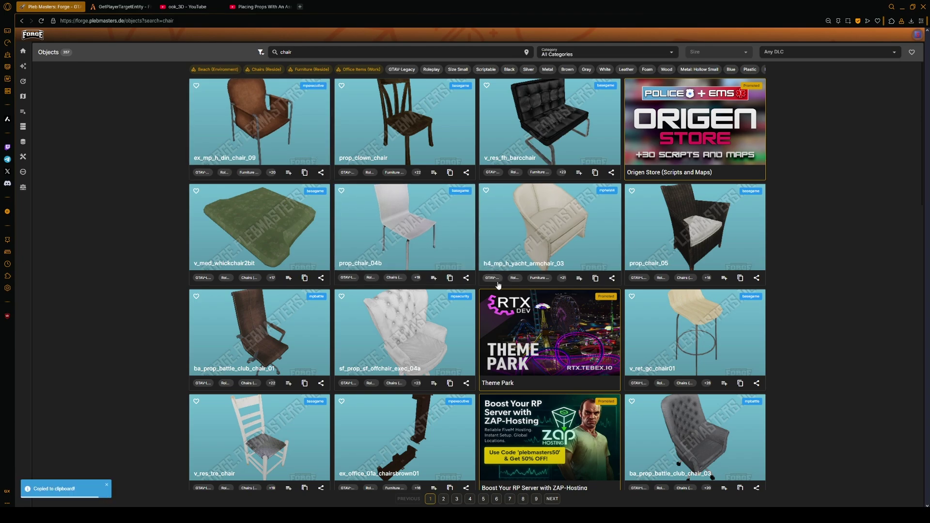
# Step: Search CodeWalker's RPF Explorer for ex_mp_h_din_chair_09, export its .ydr as XML and save its textures from the model viewer
pyautogui.hotkey('alt', 'Tab')
pyautogui.hotkey('ctrl', 'v')
pyautogui.click(444, 42)
pyautogui.rightClick(444, 44)
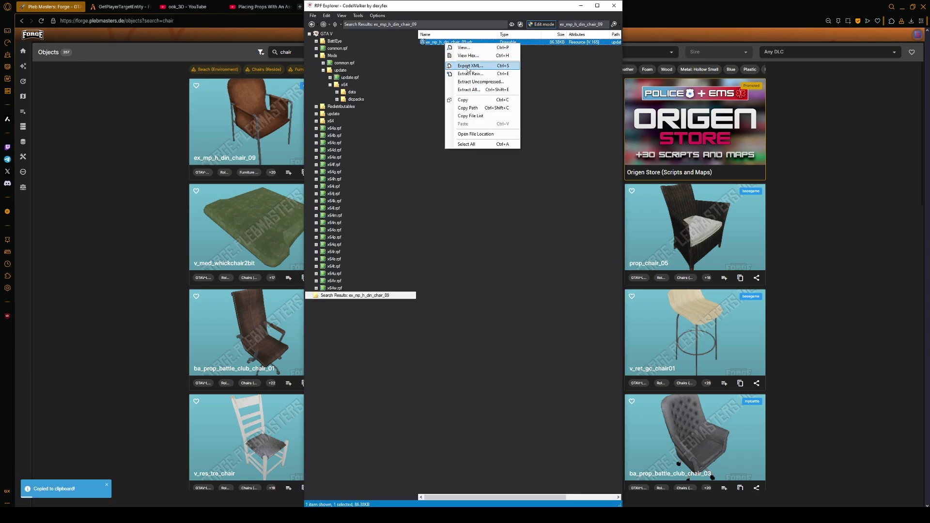
pyautogui.click(465, 68)
pyautogui.click(542, 339)
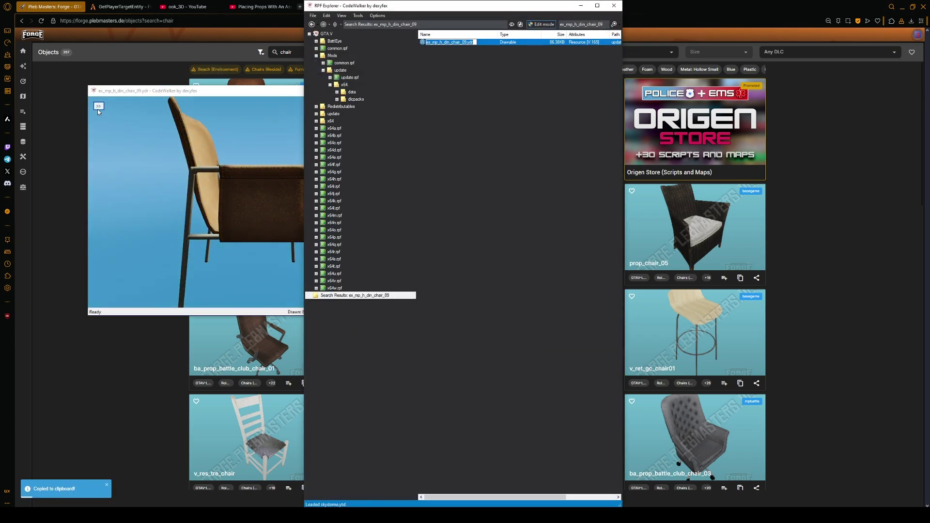
pyautogui.click(485, 280)
pyautogui.click(398, 90)
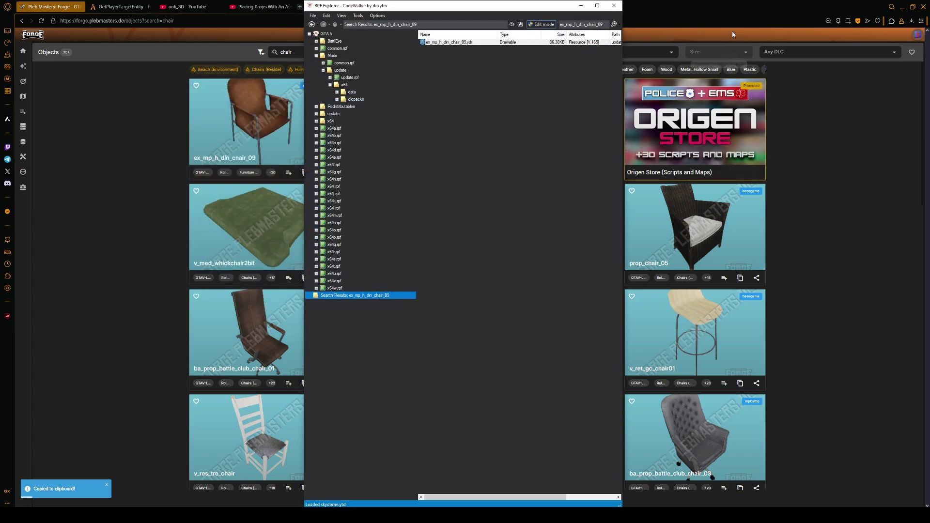
# Step: Switch to Blender and import ex_mp_h_din_chair_09.ydr.xml and v_64_reartr_stairs.ydr.xml together from the Reference Models folder
pyautogui.hotkey('alt', 'Tab')
pyautogui.click(614, 54)
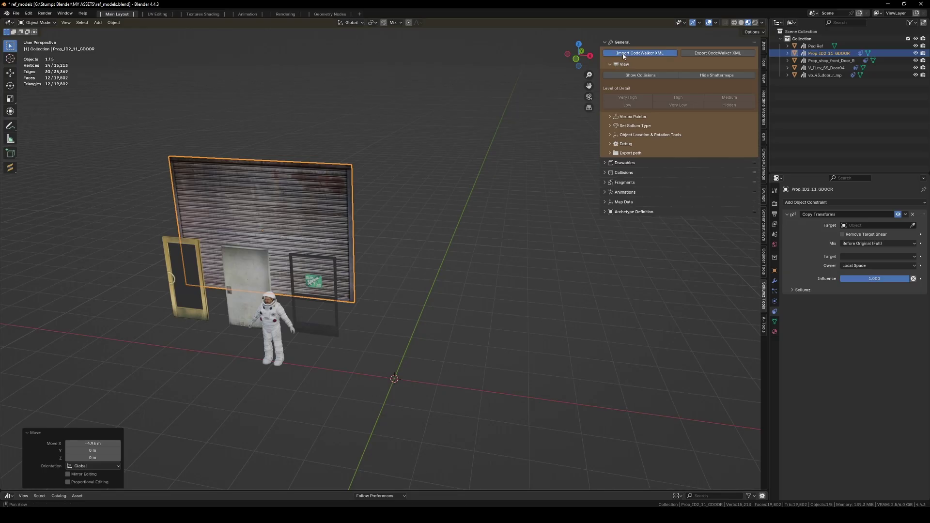
pyautogui.click(604, 166)
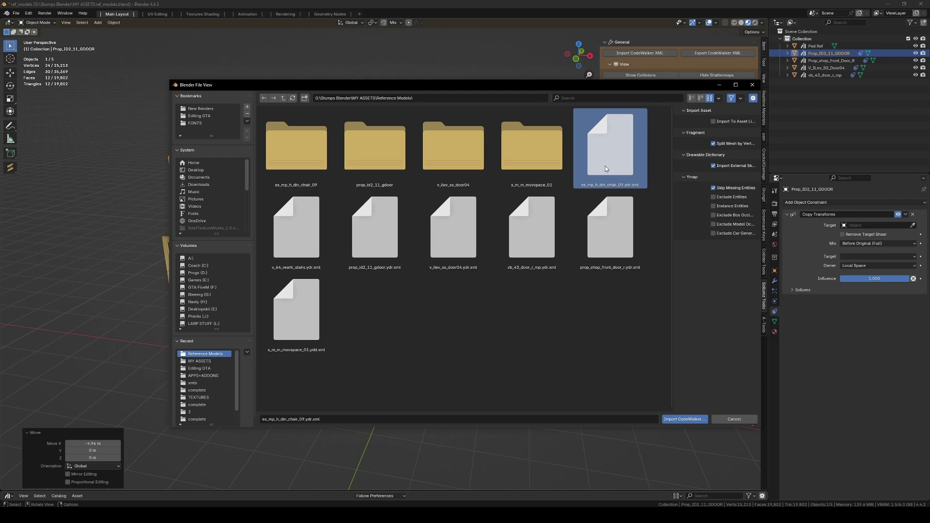
pyautogui.keyDown('ctrl'); pyautogui.click(292, 237); pyautogui.keyUp('ctrl')
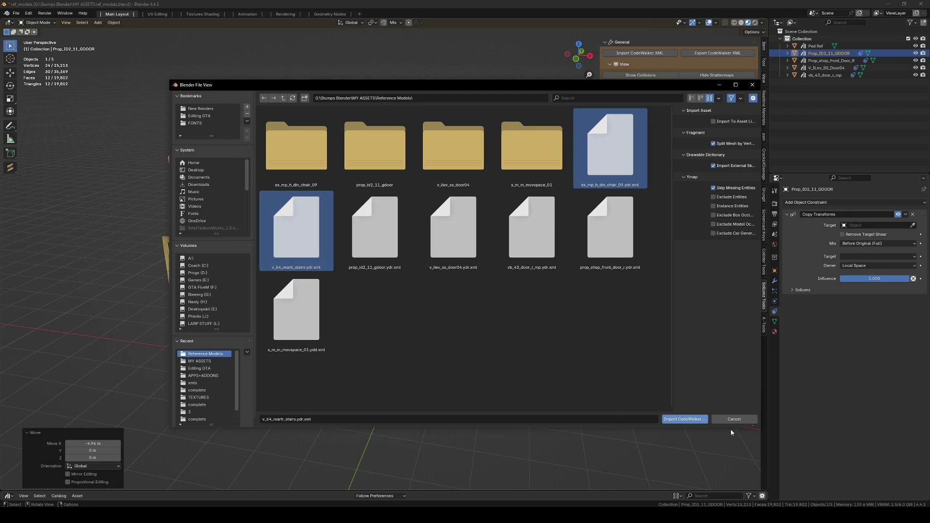
pyautogui.click(682, 420)
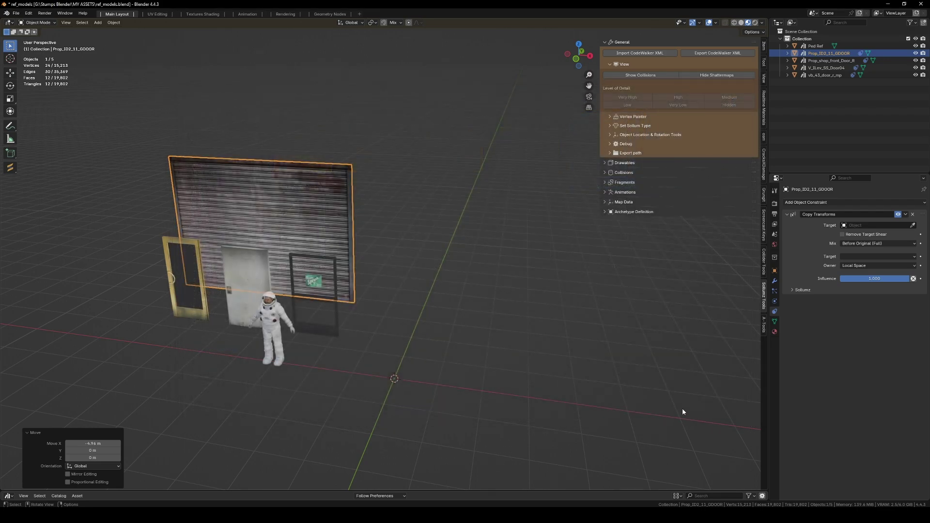
# Step: Import the CodeWalker XML of the xm_int_sub_stairs4 model
pyautogui.click(622, 53)
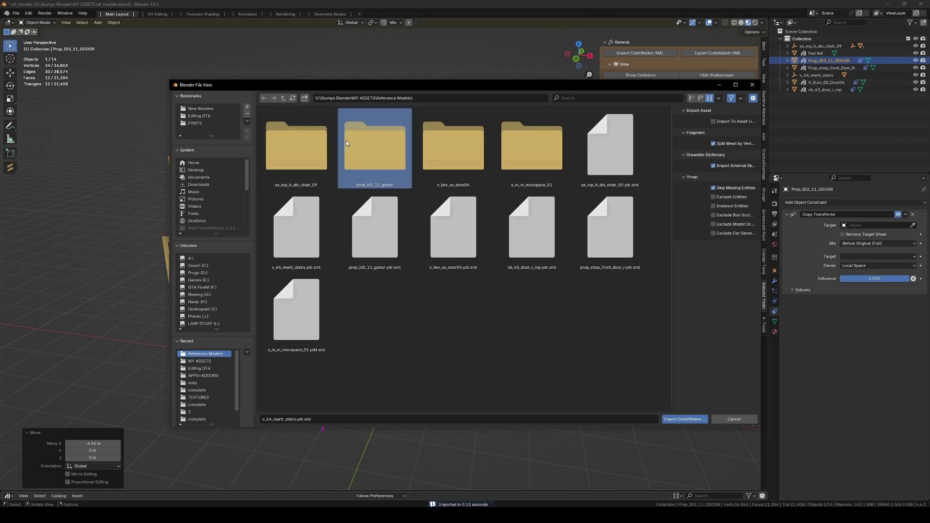
pyautogui.doubleClick(346, 140)
pyautogui.doubleClick(290, 144)
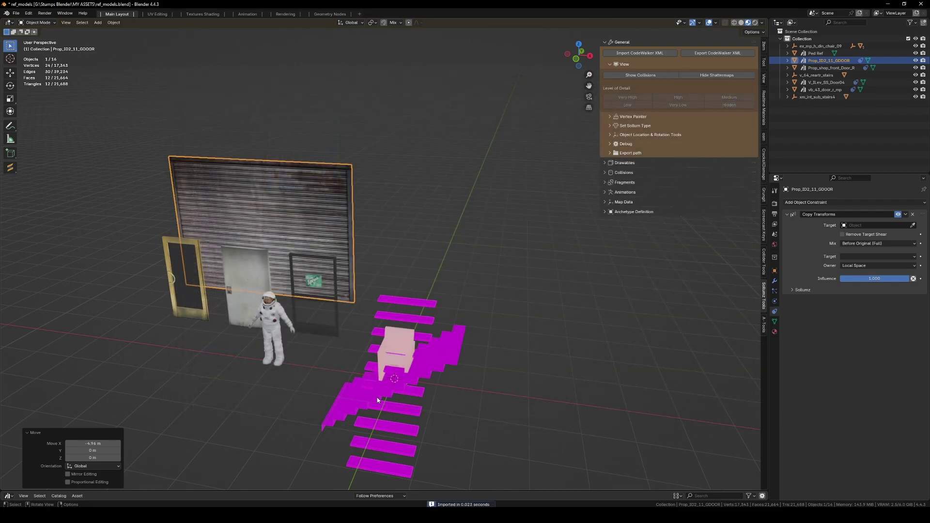
# Step: Find the missing textures of the imported models in the Reference Models folder and hide the collisions
pyautogui.moveTo(391, 401); pyautogui.dragTo(412, 402, button='middle')
pyautogui.press('v')
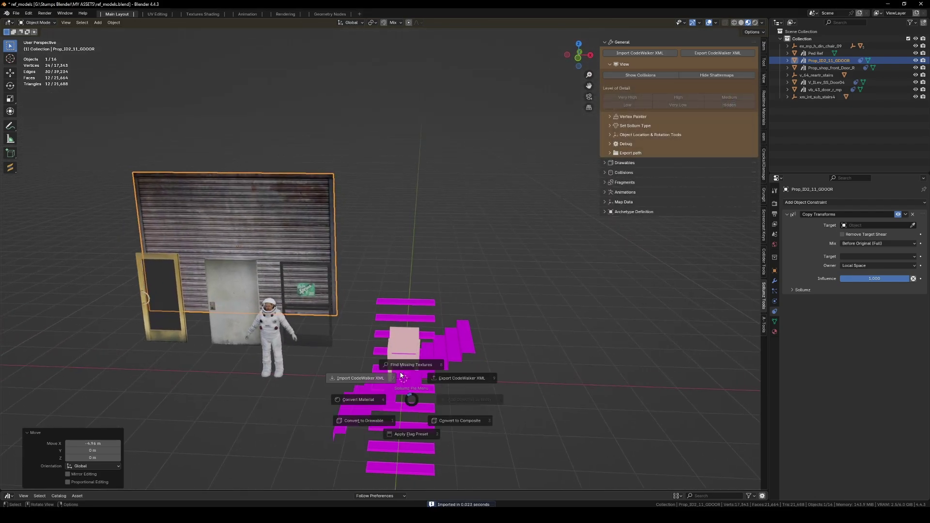
pyautogui.click(400, 366)
pyautogui.click(698, 421)
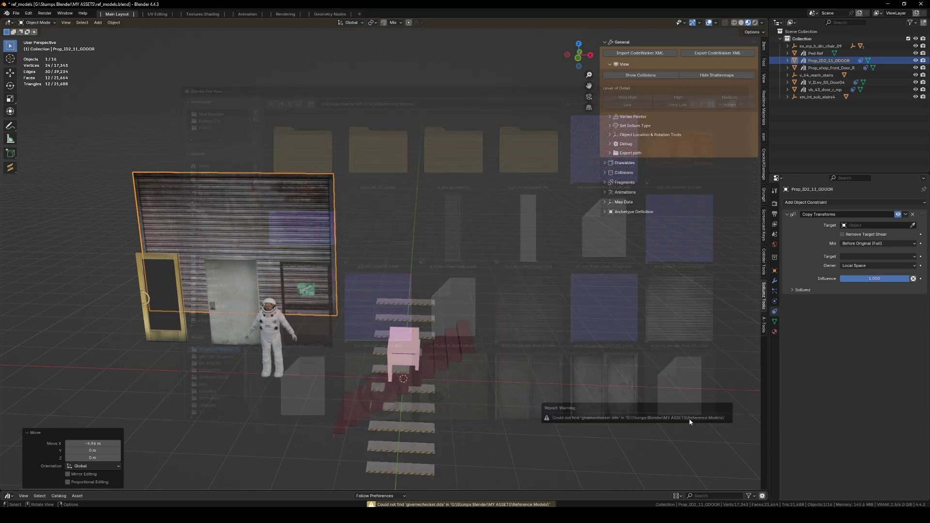
pyautogui.scroll(4, 431, 393)
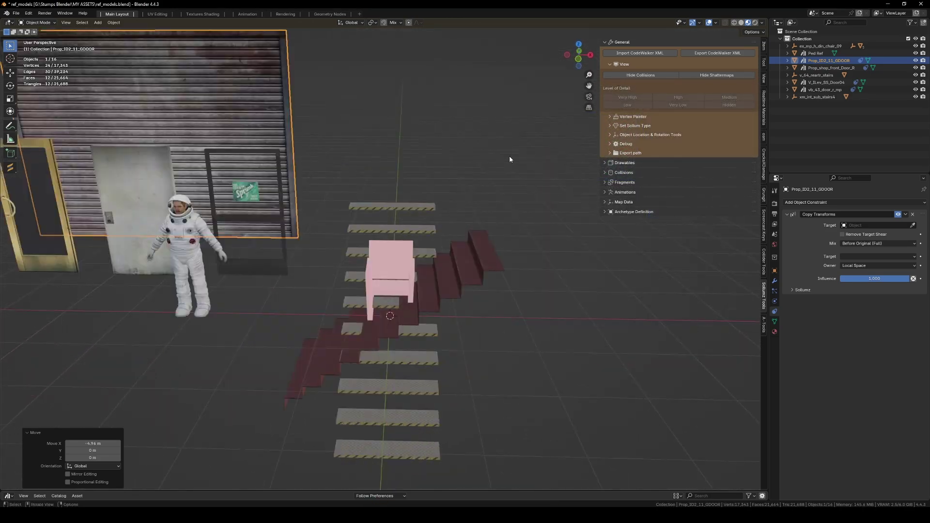
pyautogui.click(628, 75)
# Step: Clear the parents of the red stairs, chair and metal-step stairs models while keeping their transformations
pyautogui.click(450, 282)
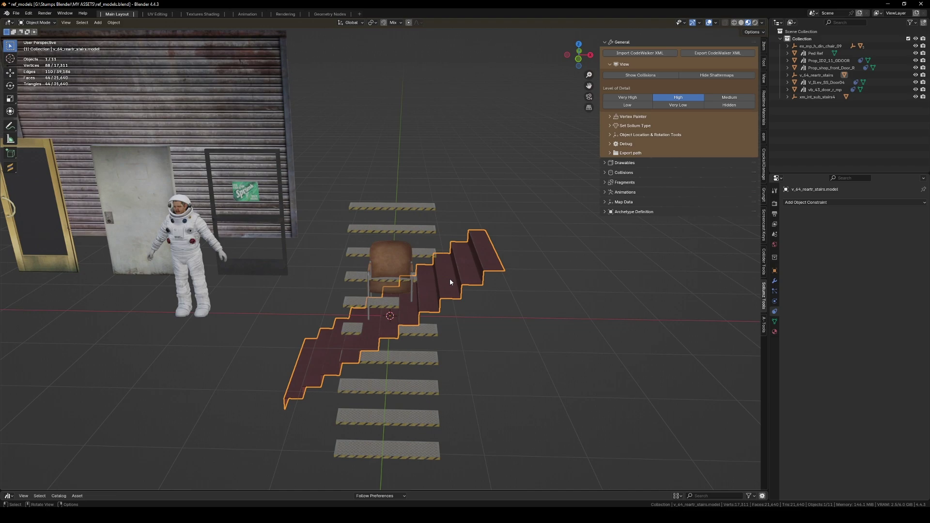
pyautogui.hotkey('alt', 'p')
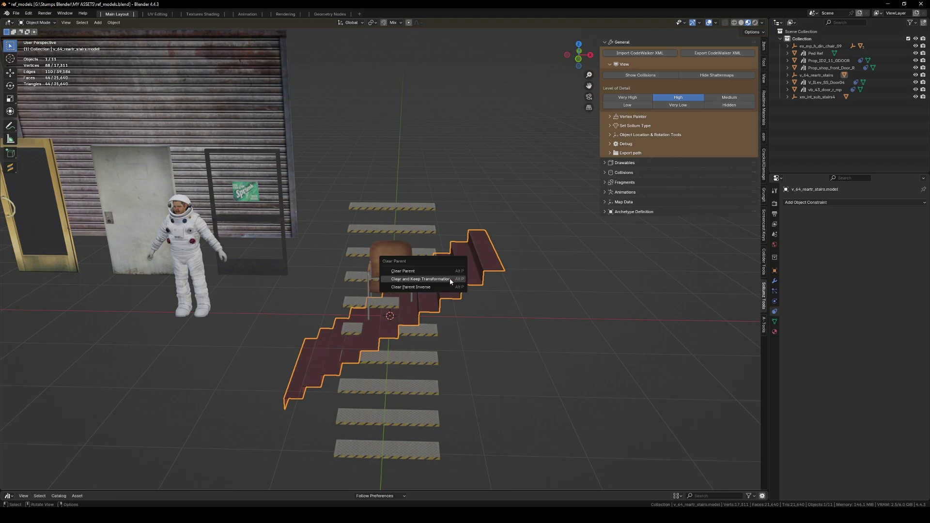
pyautogui.click(449, 279)
pyautogui.click(401, 255)
pyautogui.hotkey('alt', 'p')
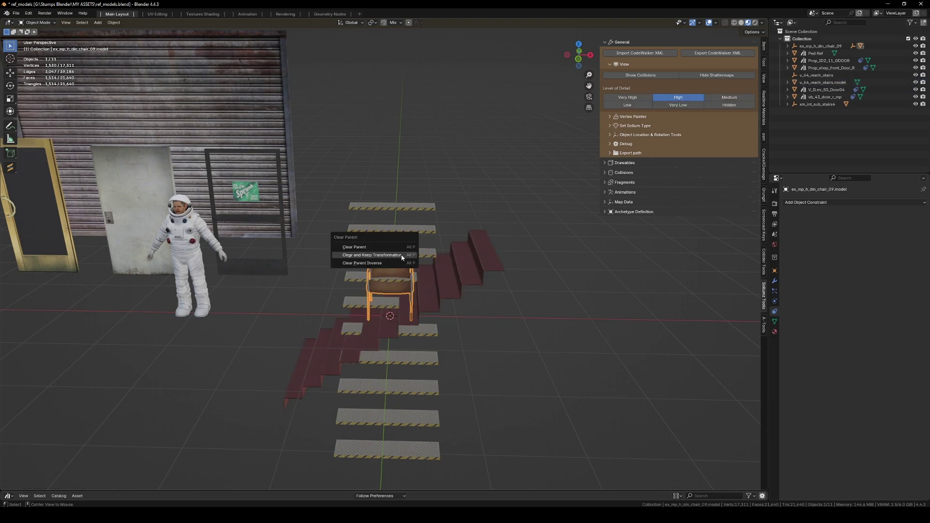
pyautogui.click(402, 255)
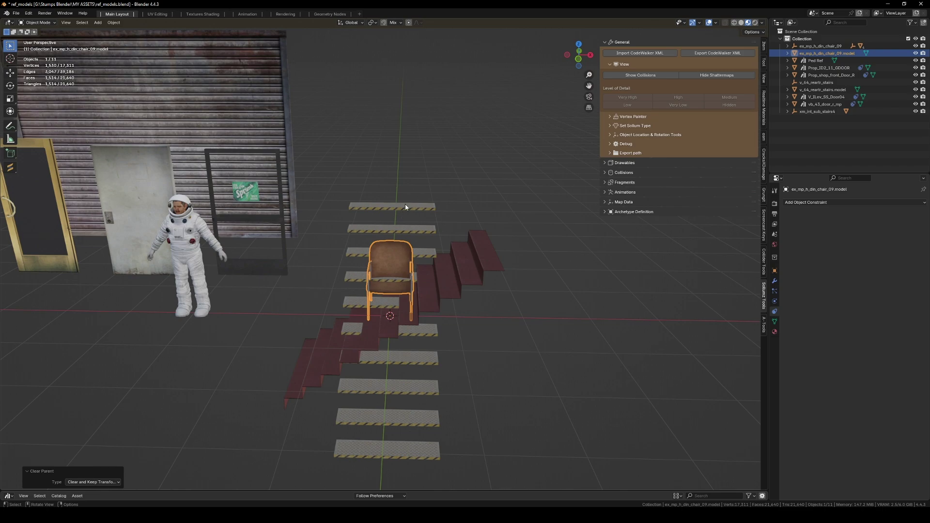
pyautogui.click(405, 208)
pyautogui.hotkey('alt', 'p')
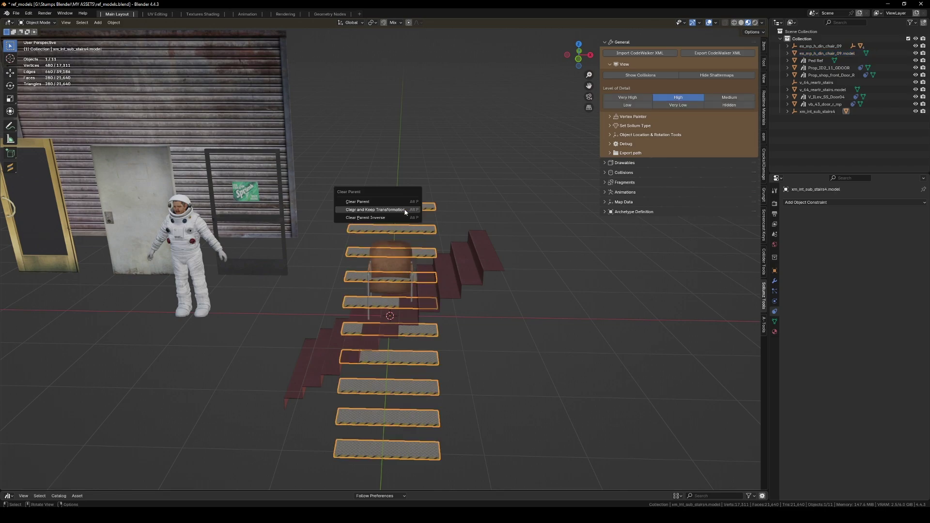
pyautogui.click(375, 210)
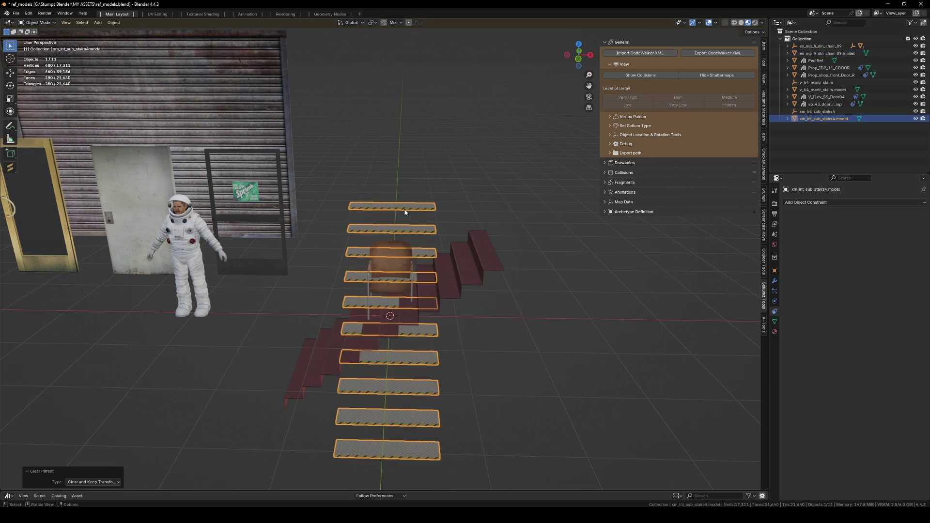
# Step: Rotate the red stairs' mesh 90° about the Z axis in Edit Mode
pyautogui.click(484, 272)
pyautogui.press('r')
pyautogui.press('x')
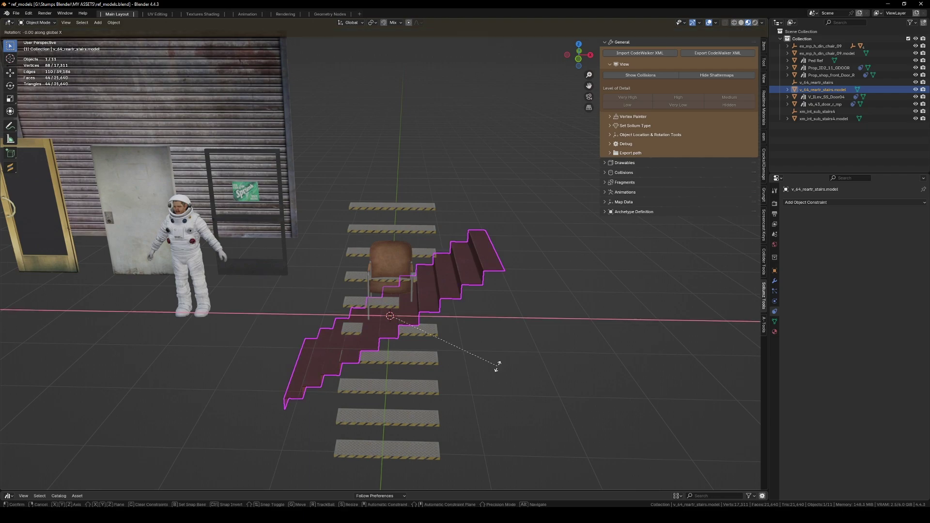
pyautogui.rightClick(497, 367)
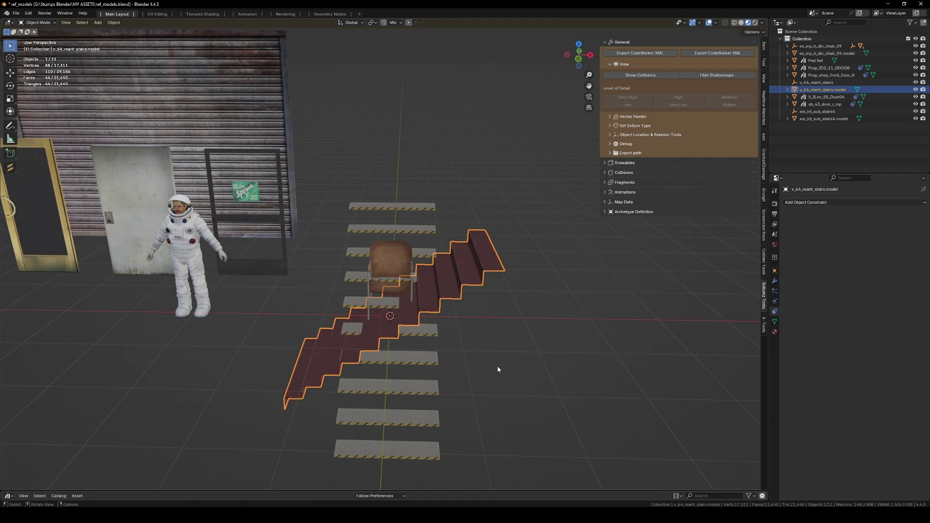
pyautogui.press('Tab')
pyautogui.write('r')
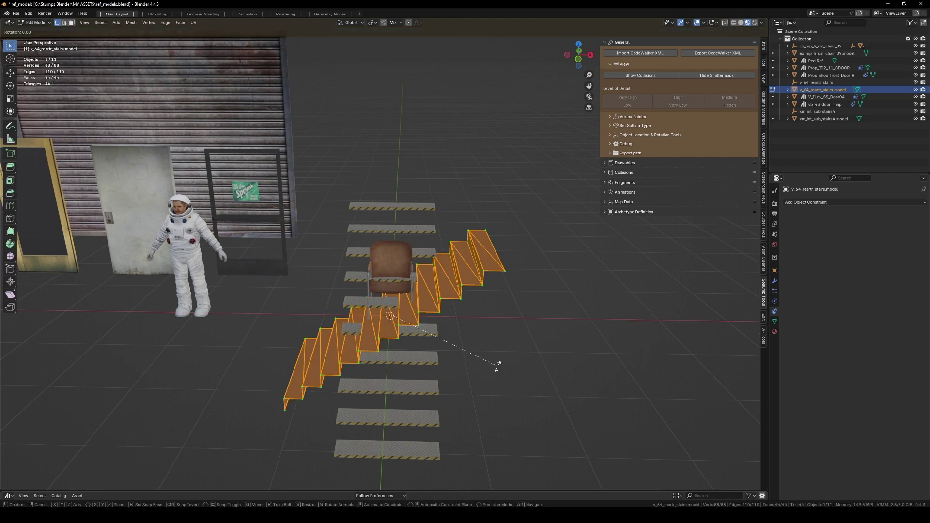
pyautogui.write('z')
pyautogui.write('90')
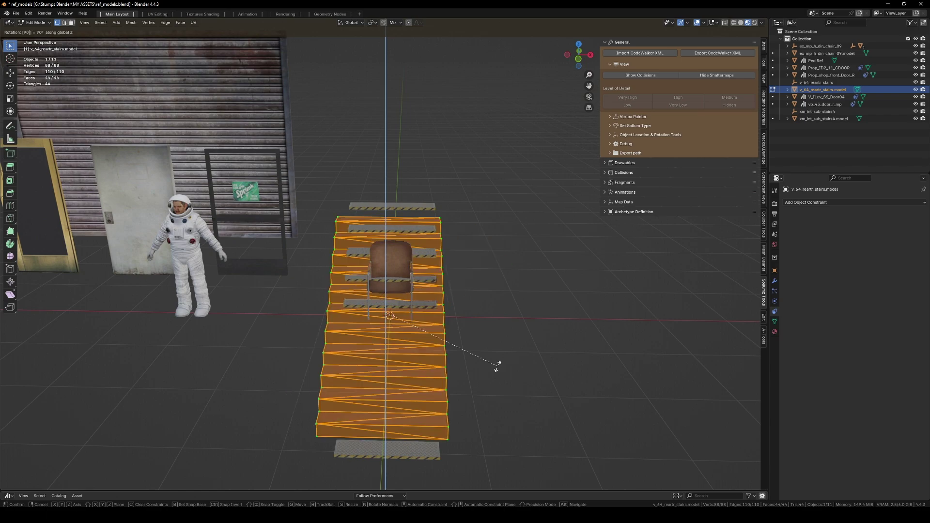
pyautogui.press('Return')
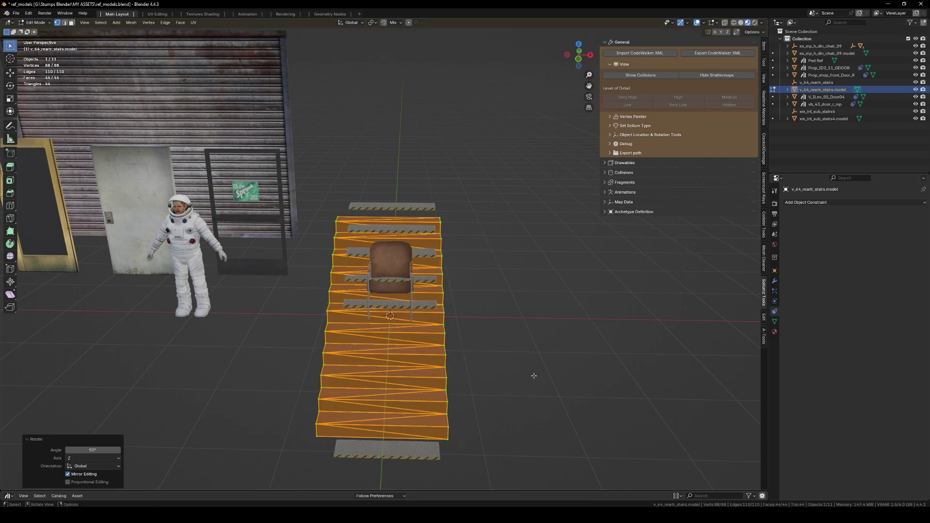
pyautogui.press('Tab')
# Step: Raise the red stairs along Z so their base sits near floor level, and move them along X clear of the other models
pyautogui.press('g')
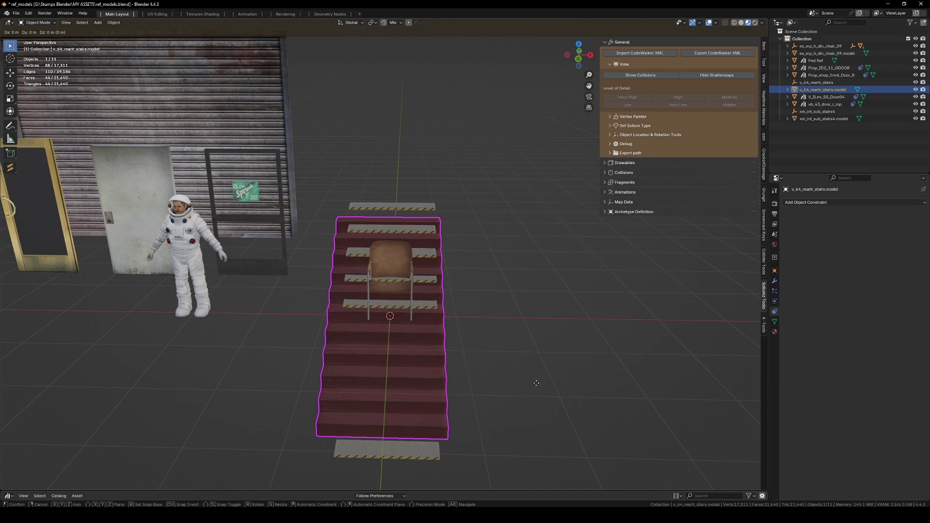
pyautogui.press('z')
pyautogui.click(485, 221)
pyautogui.press('g')
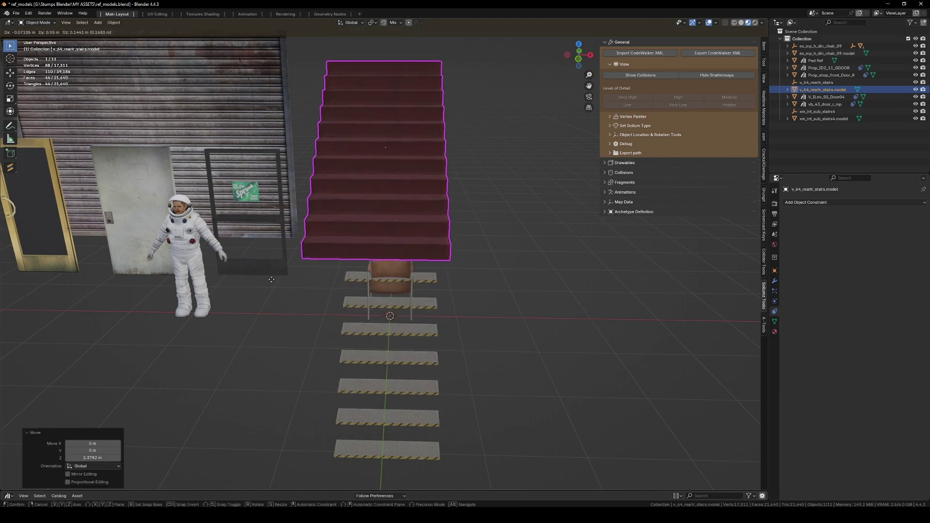
pyautogui.press('z')
pyautogui.click(475, 361)
pyautogui.press('g')
pyautogui.press('y')
pyautogui.press('x')
pyautogui.click(634, 353)
# Step: Raise the metal-step stairs along the Z axis toward floor level
pyautogui.click(356, 383)
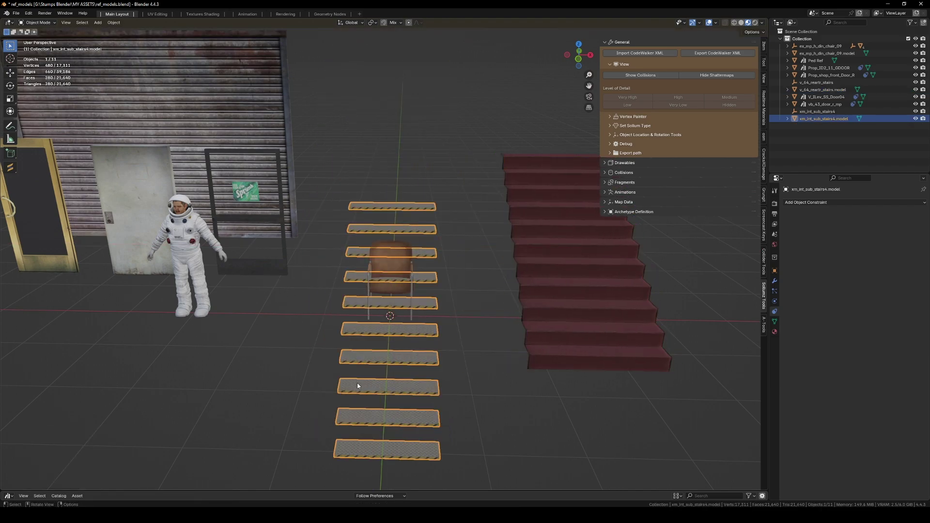
pyautogui.press('g')
pyautogui.press('z')
pyautogui.press('Escape')
# Step: Mark the chair, metal-step stairs and red stairs models together as assets
pyautogui.click(408, 260)
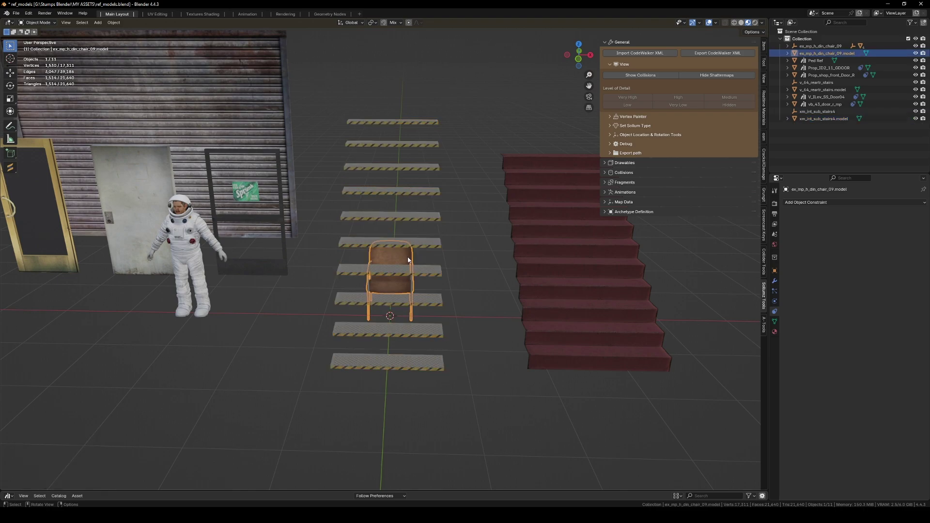
pyautogui.moveTo(453, 422); pyautogui.dragTo(503, 431, button='middle')
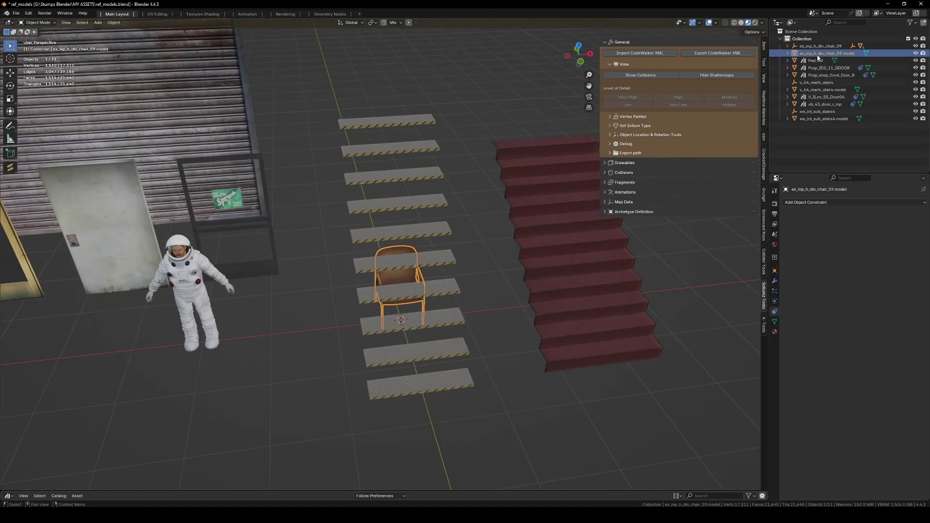
pyautogui.keyDown('shift'); pyautogui.click(432, 255); pyautogui.keyUp('shift')
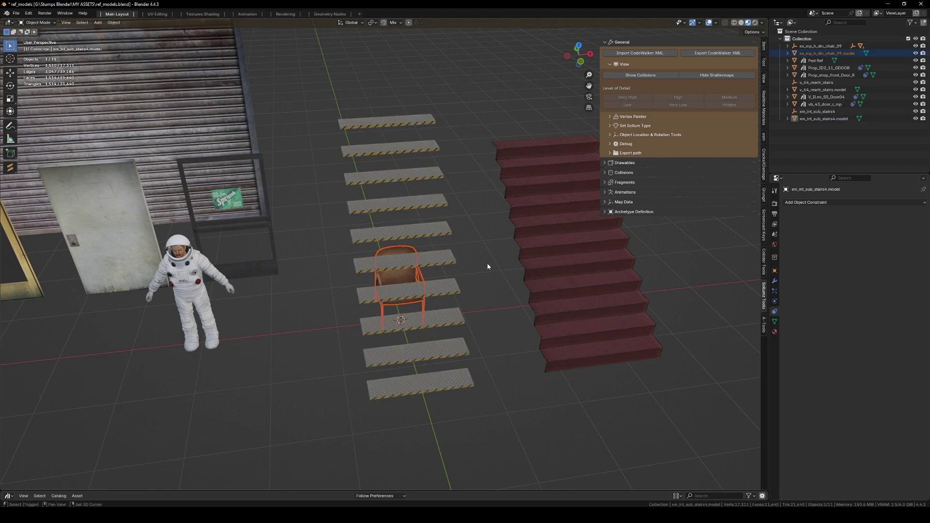
pyautogui.keyDown('shift'); pyautogui.click(440, 255); pyautogui.keyUp('shift')
pyautogui.keyDown('shift'); pyautogui.click(440, 255); pyautogui.keyUp('shift')
pyautogui.keyDown('shift'); pyautogui.click(449, 286); pyautogui.keyUp('shift')
pyautogui.keyDown('shift'); pyautogui.click(539, 241); pyautogui.keyUp('shift')
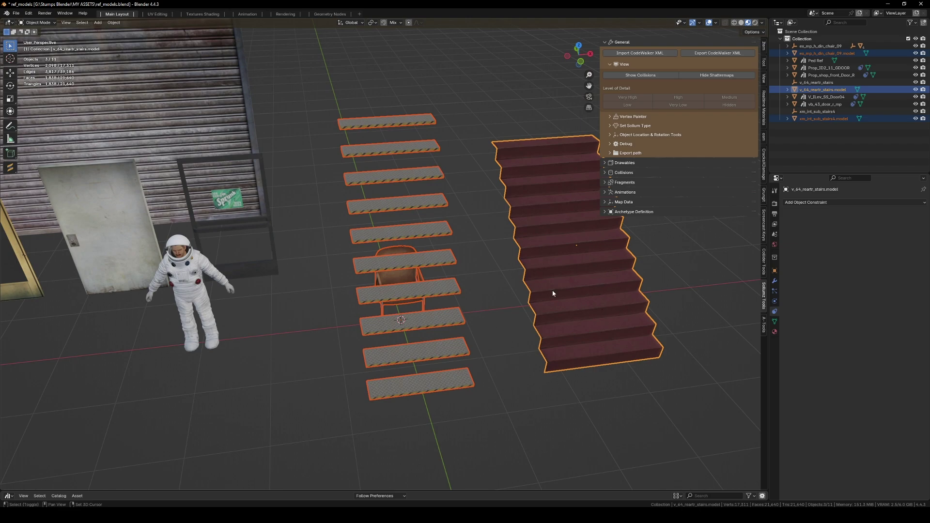
pyautogui.rightClick(812, 119)
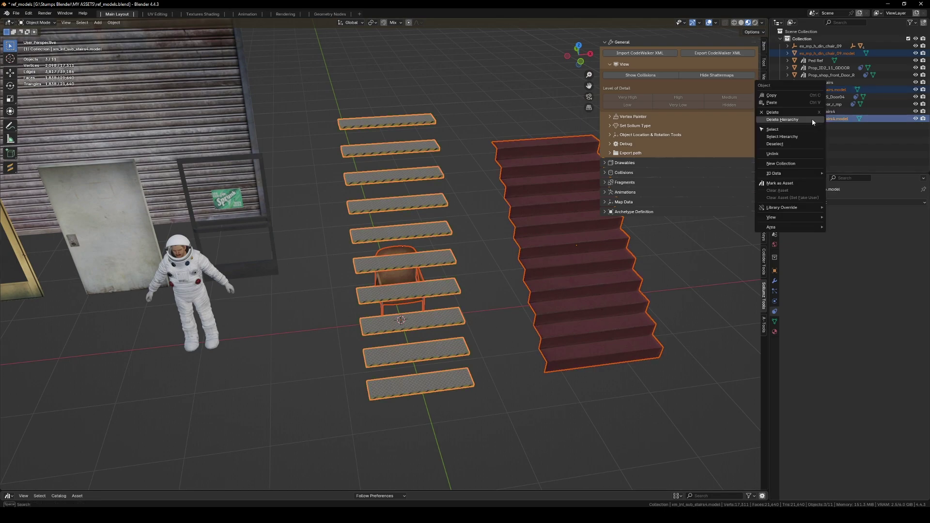
pyautogui.click(783, 184)
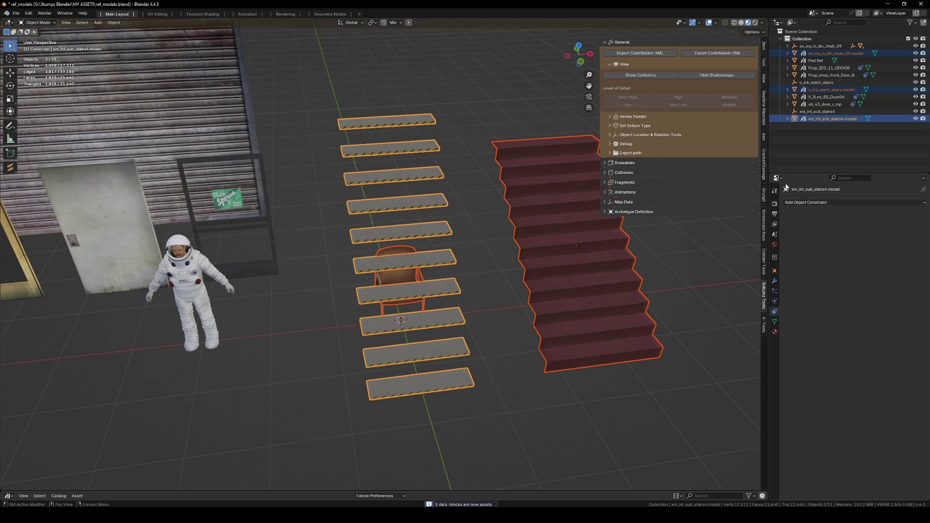
# Step: Delete the empty parent objects xm_int_sub_stairs4, v_64_reartr_stairs and ex_mp_h_din_chair_09, keeping their models, and save the file
pyautogui.click(813, 127)
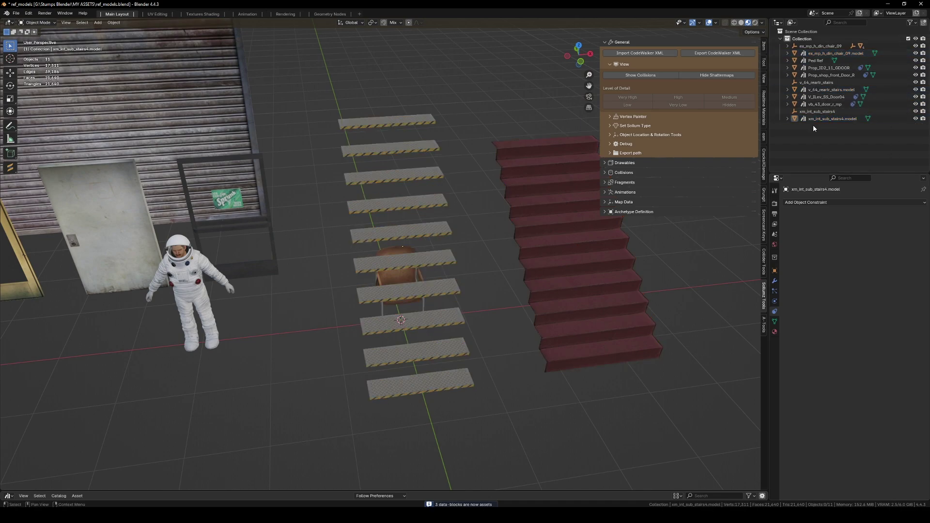
pyautogui.click(812, 112)
pyautogui.rightClick(812, 111)
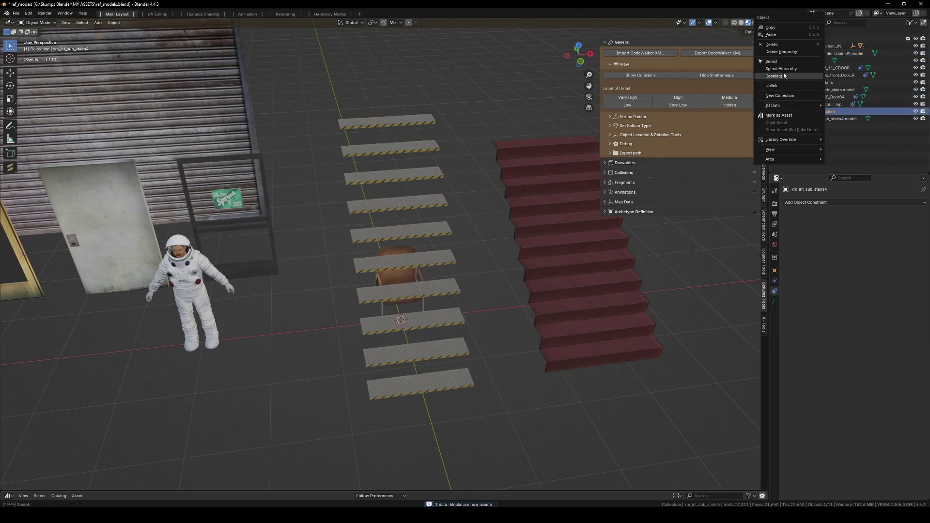
pyautogui.click(772, 44)
pyautogui.rightClick(818, 85)
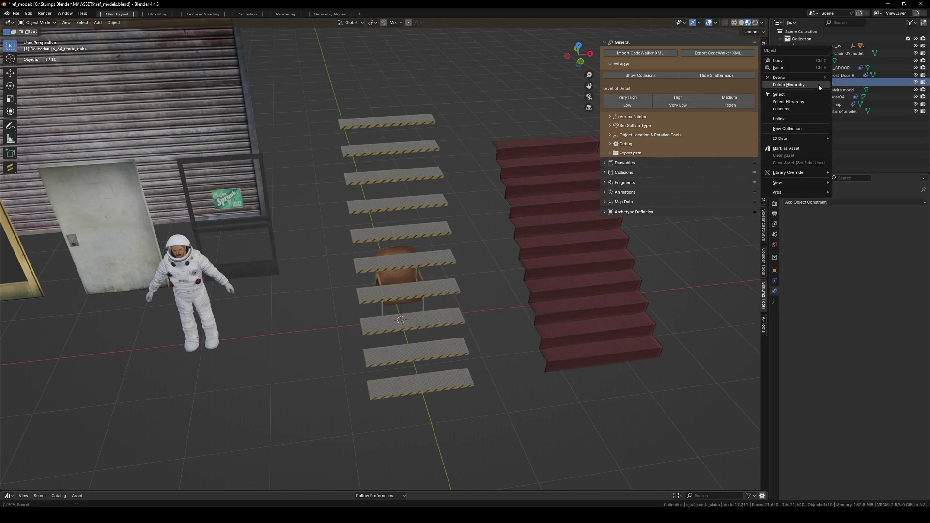
pyautogui.click(818, 84)
pyautogui.rightClick(813, 46)
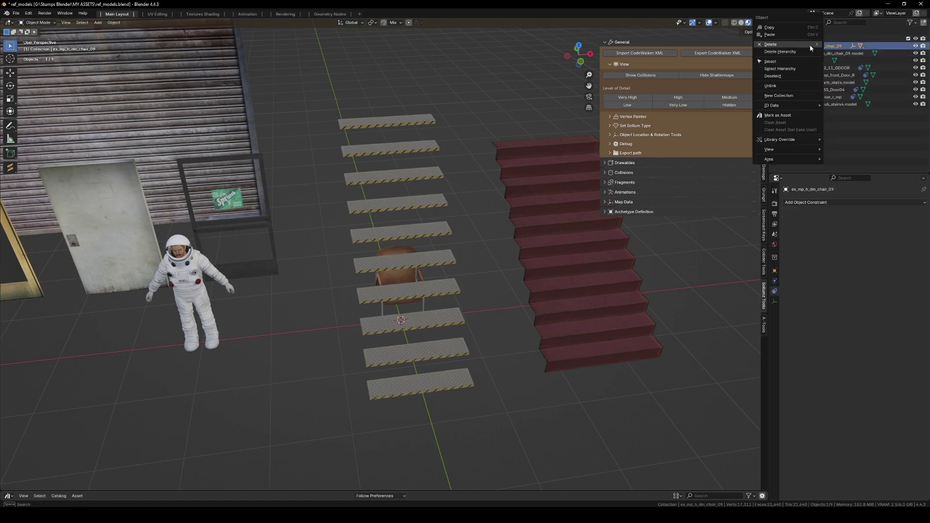
pyautogui.click(814, 45)
pyautogui.moveTo(363, 259); pyautogui.dragTo(324, 354, button='middle')
pyautogui.hotkey('ctrl', 's')
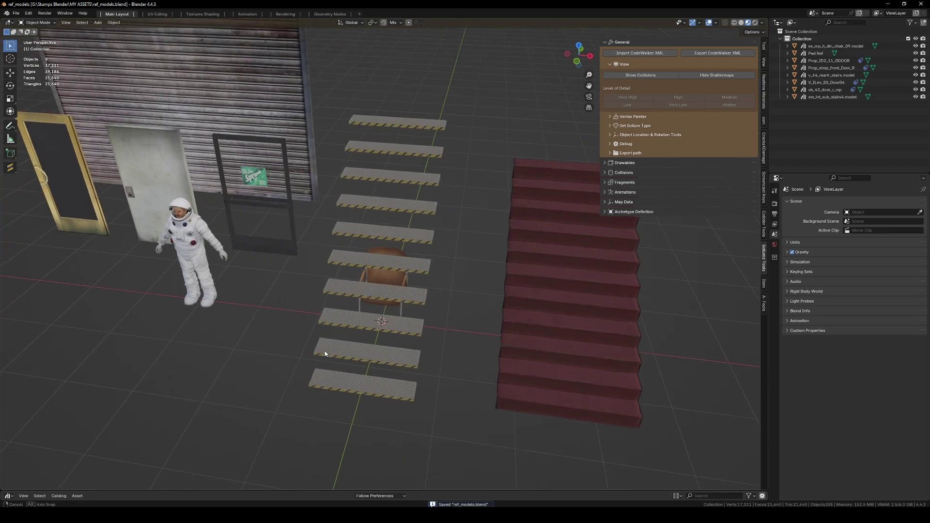
# Step: Start a new General file for testing the asset library
pyautogui.click(17, 15)
pyautogui.moveTo(29, 21)
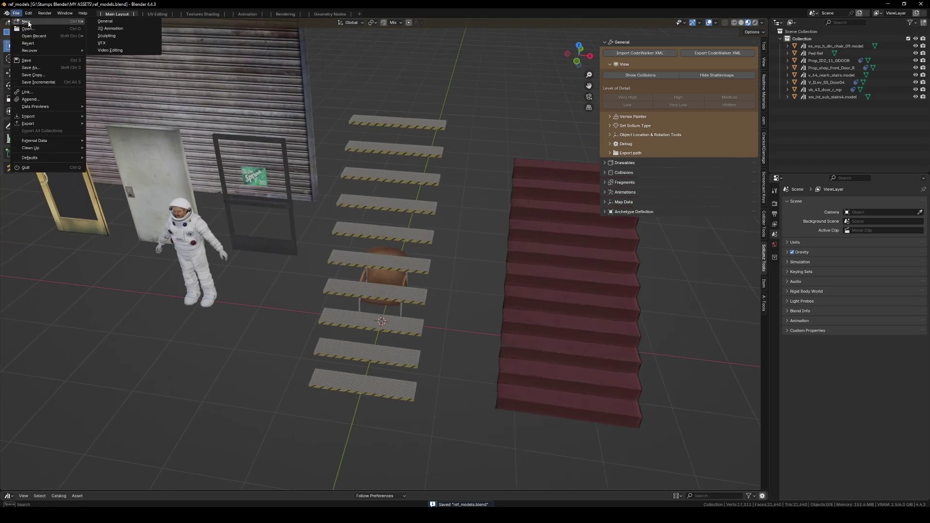
pyautogui.click(110, 24)
pyautogui.moveTo(221, 111); pyautogui.dragTo(259, 231, button='middle')
# Step: Add a mesh plane at the origin and scale it up by about 6.44 as a floor
pyautogui.hotkey('shift', 'a')
pyautogui.moveTo(313, 251)
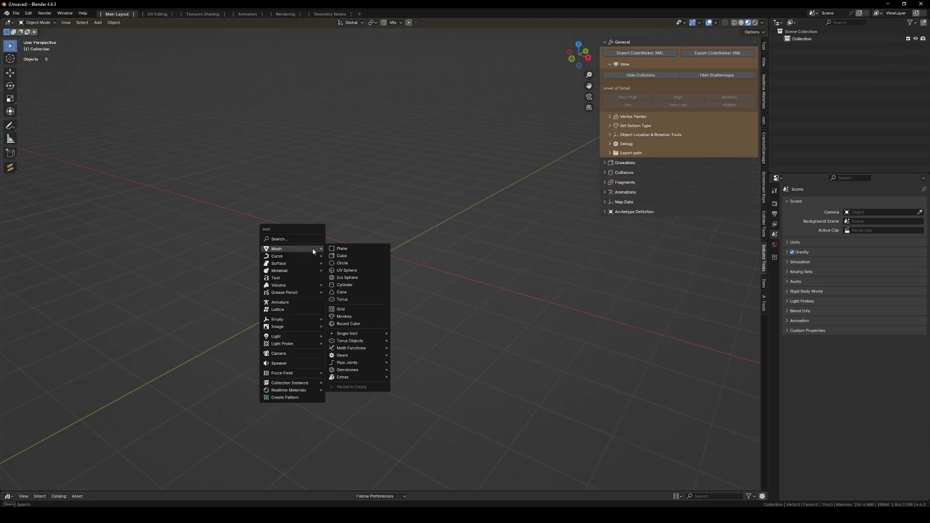
pyautogui.click(360, 249)
pyautogui.press('s')
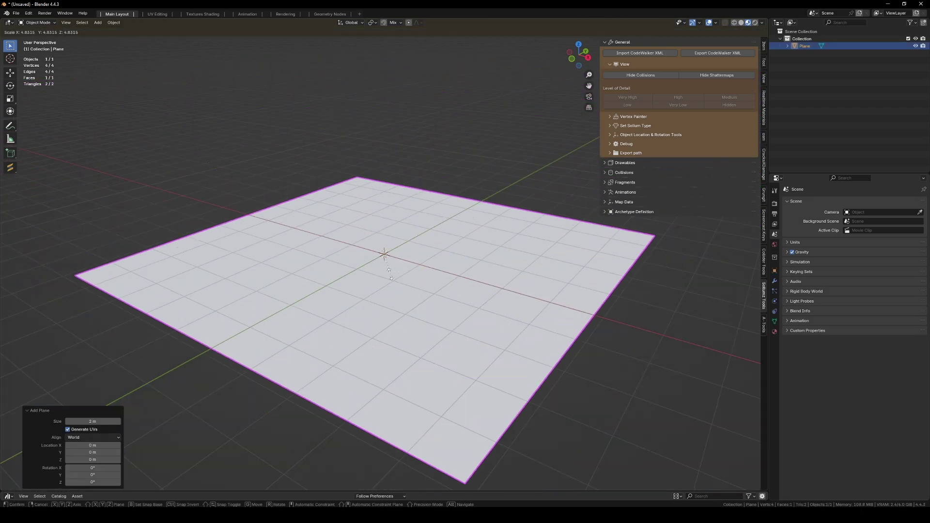
pyautogui.click(402, 277)
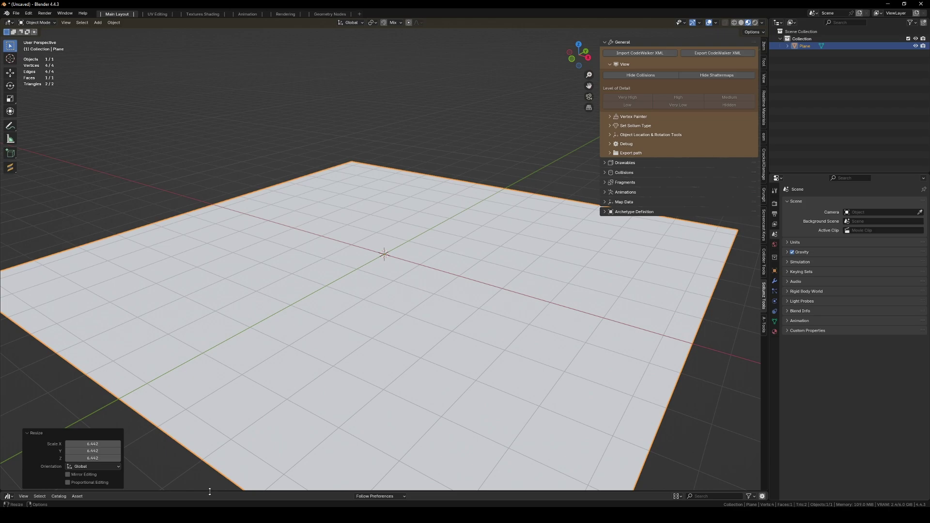
# Step: Enlarge the Asset Browser area and show the Unassigned assets from all libraries
pyautogui.moveTo(210, 491); pyautogui.dragTo(210, 394)
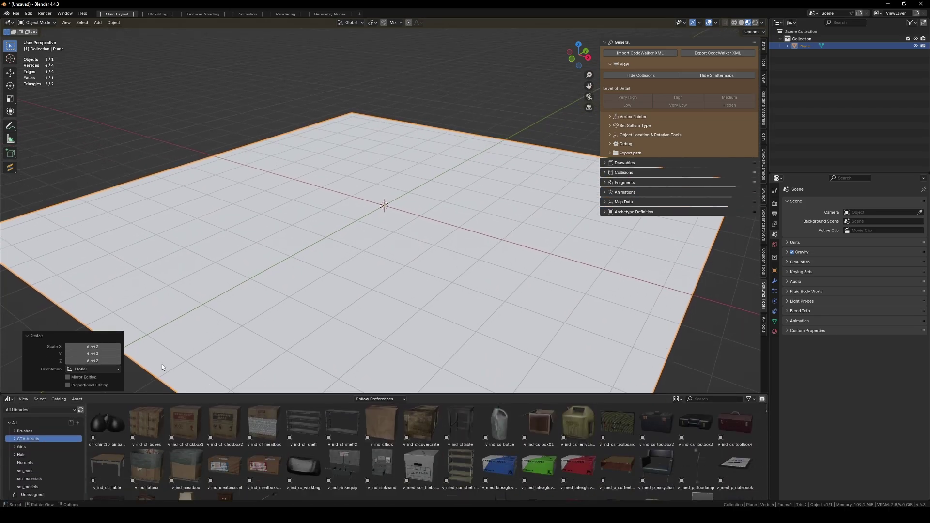
pyautogui.click(7, 400)
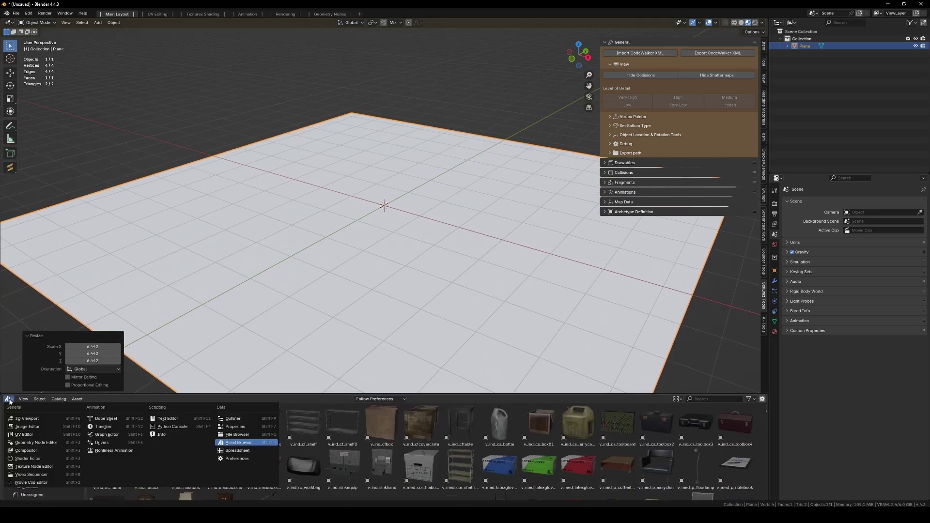
pyautogui.click(242, 443)
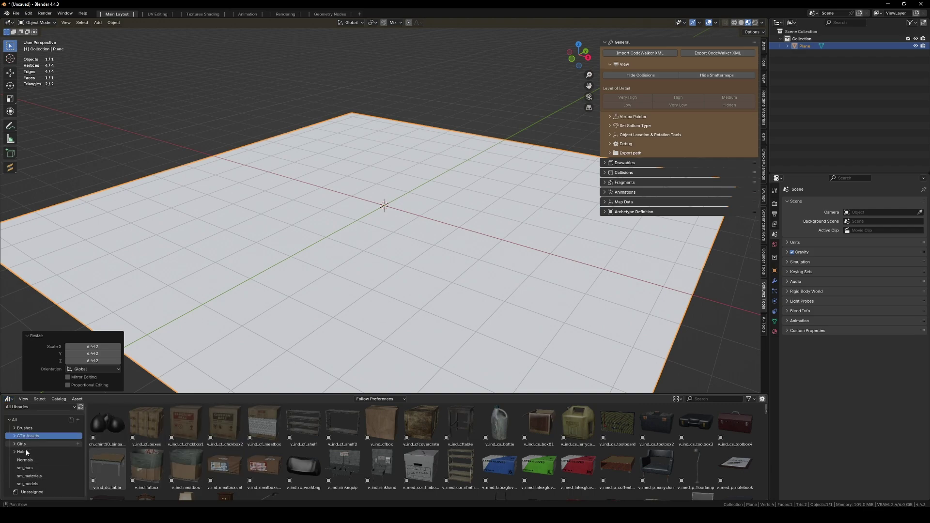
pyautogui.click(33, 492)
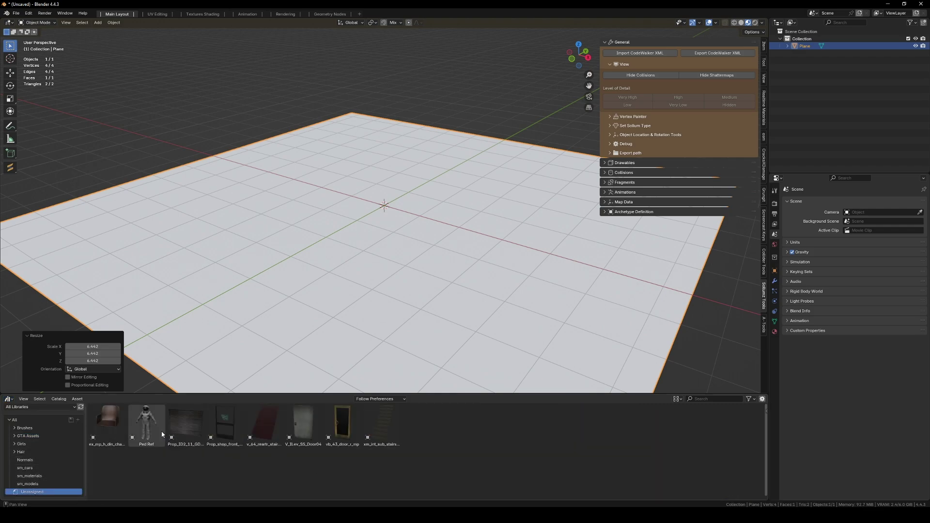
# Step: Place the ped, chair, garage door, three door and two stairs assets across the floor plane
pyautogui.moveTo(147, 432); pyautogui.dragTo(291, 203)
pyautogui.moveTo(107, 423); pyautogui.dragTo(268, 232)
pyautogui.moveTo(190, 432); pyautogui.dragTo(448, 180)
pyautogui.moveTo(225, 424); pyautogui.dragTo(382, 206)
pyautogui.moveTo(303, 421); pyautogui.dragTo(426, 234)
pyautogui.moveTo(342, 421); pyautogui.dragTo(506, 254)
pyautogui.moveTo(263, 421); pyautogui.dragTo(154, 203)
pyautogui.moveTo(382, 424); pyautogui.dragTo(187, 218)
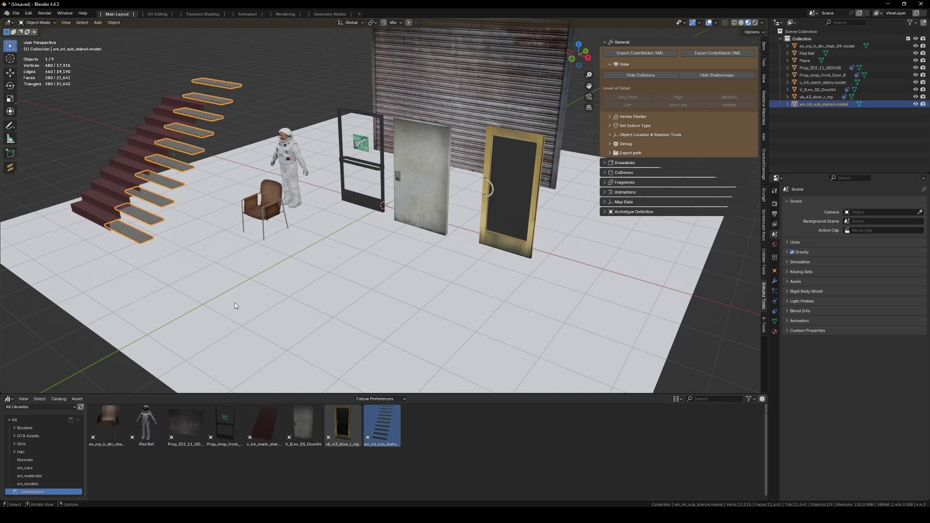
pyautogui.moveTo(439, 319); pyautogui.dragTo(455, 287)
pyautogui.moveTo(316, 244); pyautogui.dragTo(383, 306, button='middle')
pyautogui.scroll(-4, 336, 250)
# Step: Reopen the recent file ref_models.blend, discarding the changes to the unsaved test scene
pyautogui.click(16, 13)
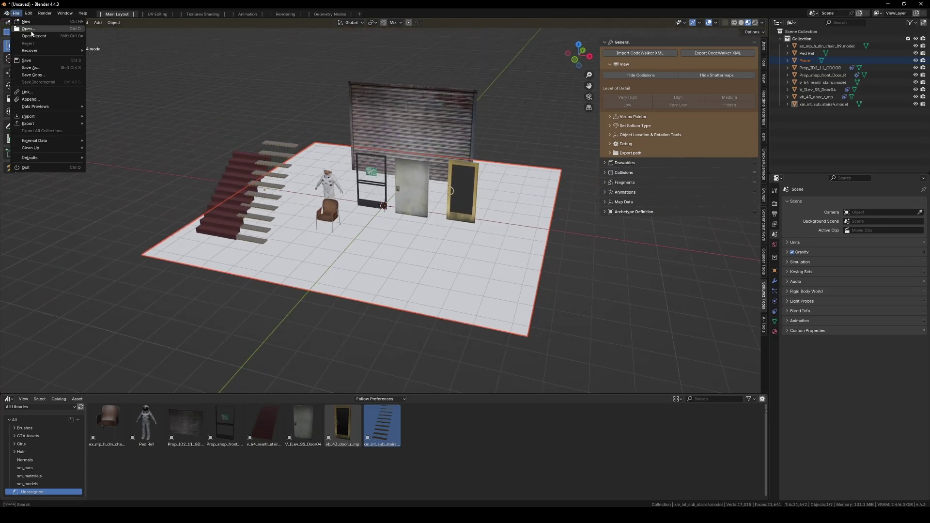
pyautogui.moveTo(41, 36)
pyautogui.click(114, 37)
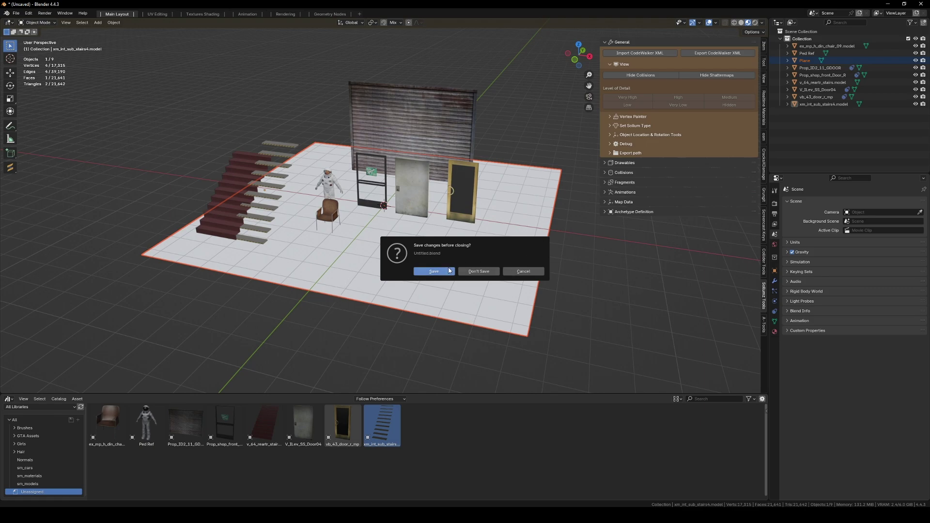
pyautogui.click(482, 272)
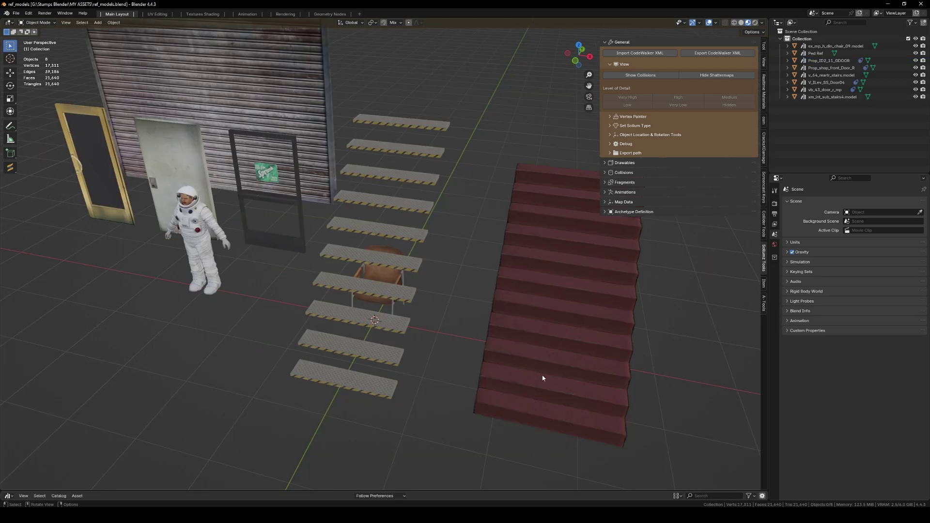
# Step: Move the metal-step stairs about 8.5 m in the negative X direction, past the doors
pyautogui.moveTo(204, 287)
pyautogui.mouseDown(button='middle')
pyautogui.moveTo(187, 261)
pyautogui.moveTo(207, 283)
pyautogui.mouseUp(button='middle')
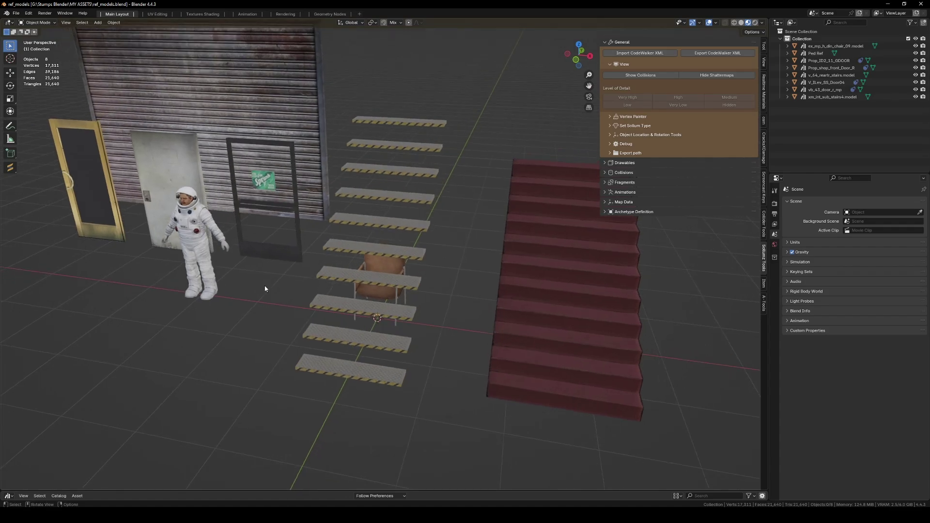
pyautogui.scroll(-2, 291, 310)
pyautogui.click(370, 331)
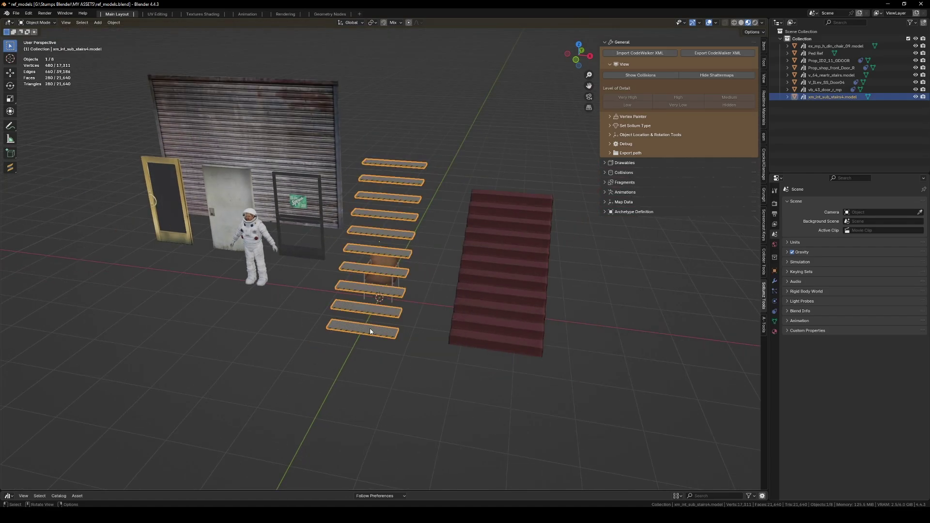
pyautogui.press('g')
pyautogui.press('x')
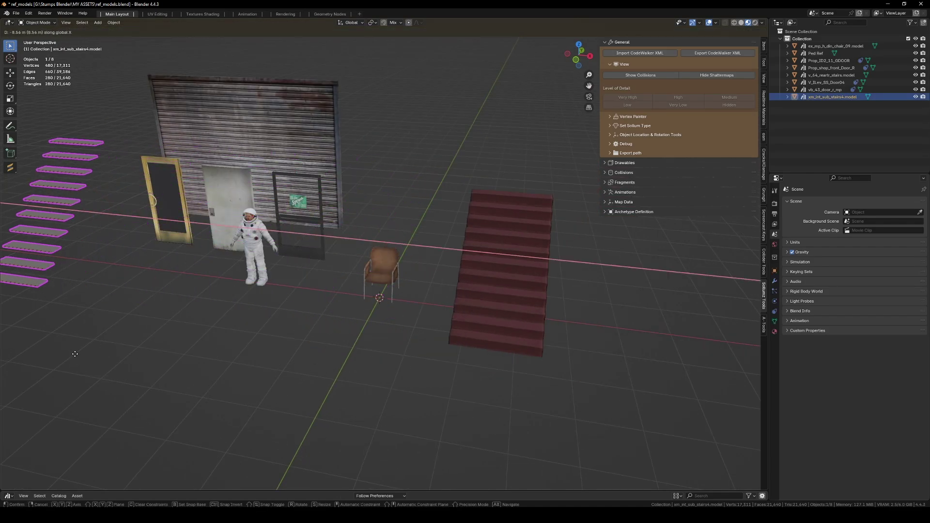
pyautogui.click(76, 352)
# Step: Move the red stairs about 13.9 m in the negative X direction, beyond the metal-step stairs
pyautogui.click(477, 326)
pyautogui.press('g')
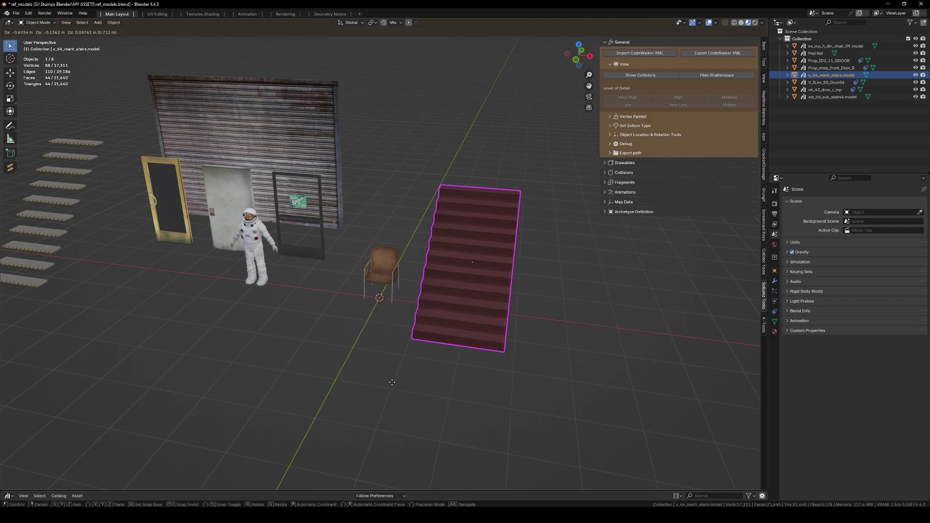
pyautogui.press('x')
pyautogui.click(470, 323)
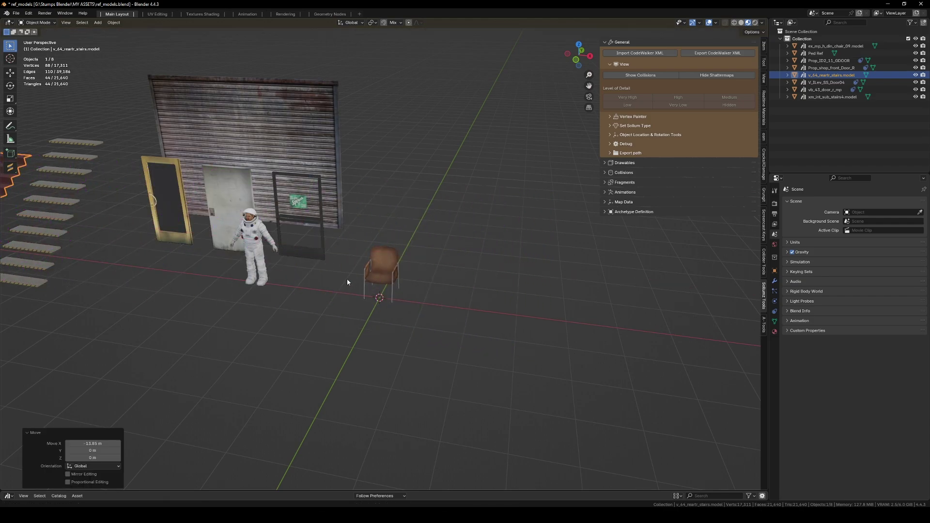
# Step: Move the chair about 1.74 m in the negative X direction so it stands beside the ped
pyautogui.click(383, 296)
pyautogui.press('g')
pyautogui.press('x')
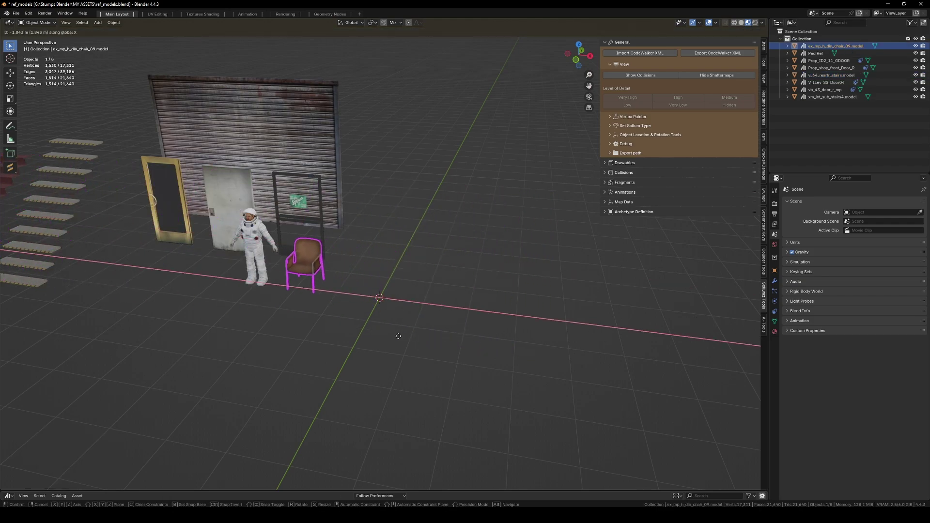
pyautogui.click(402, 334)
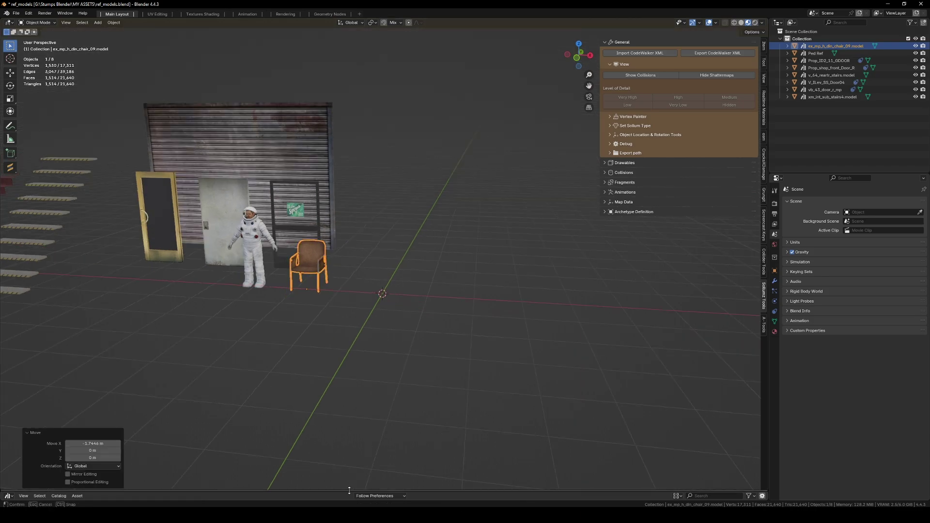
# Step: Enlarge the Asset Browser, assign the chair asset to the int_chairs catalog under GTA Assets, and save the file
pyautogui.moveTo(145, 490); pyautogui.dragTo(116, 337)
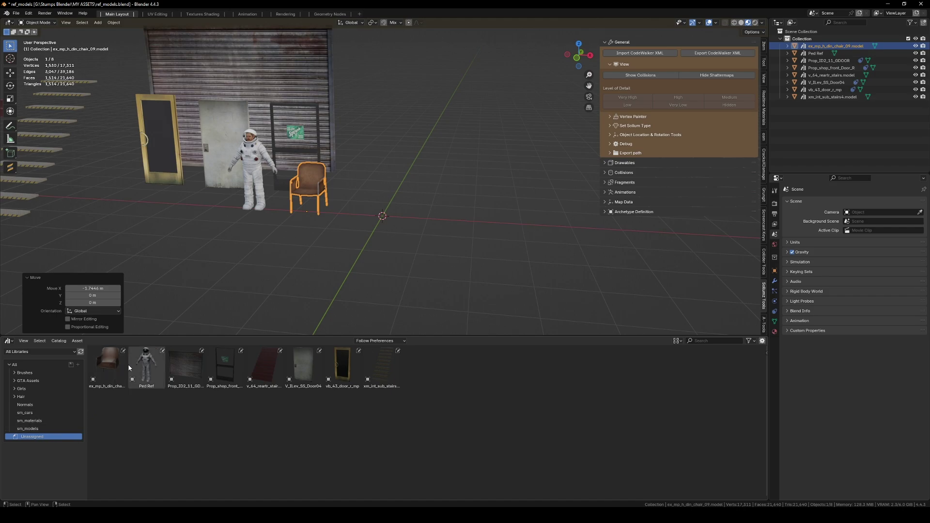
pyautogui.click(15, 380)
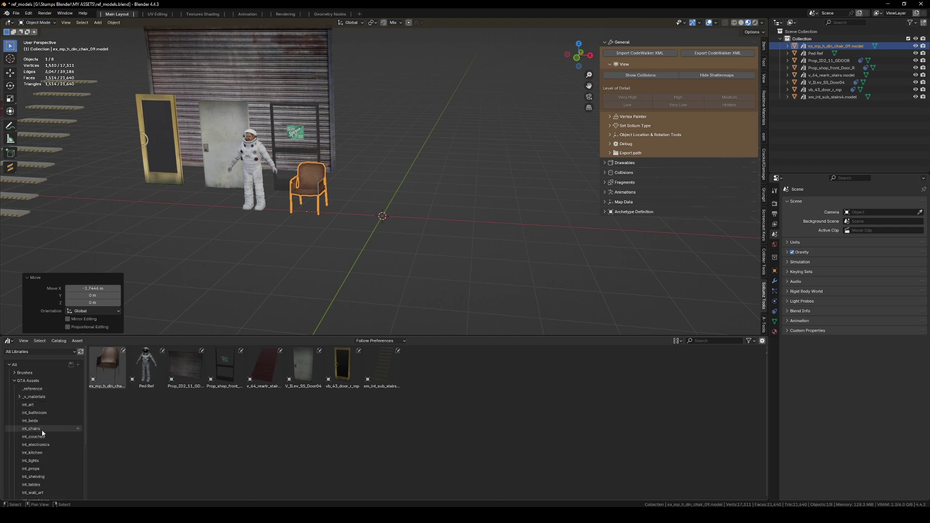
pyautogui.moveTo(103, 364); pyautogui.dragTo(55, 429)
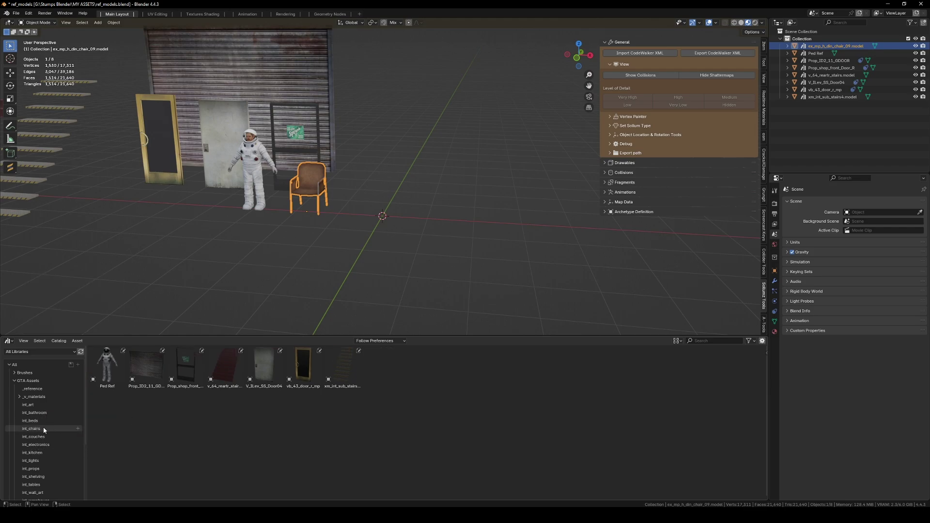
pyautogui.click(47, 429)
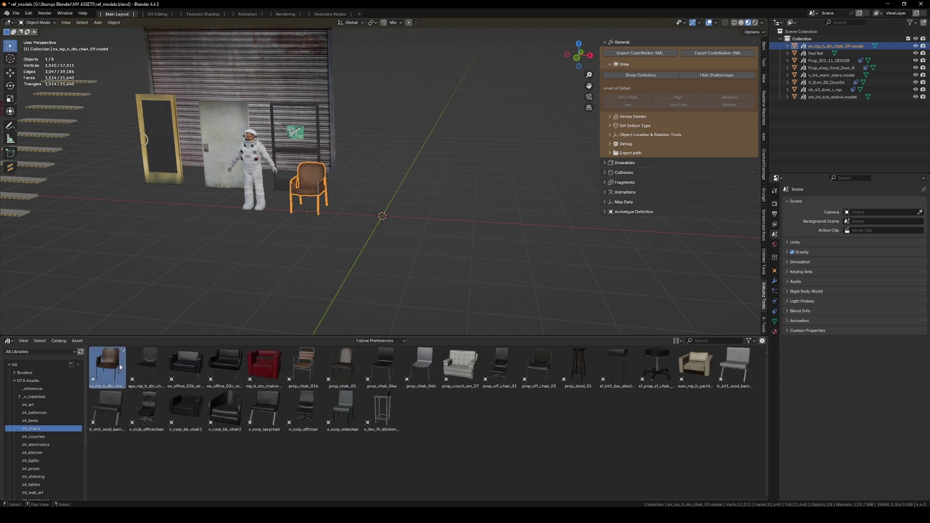
pyautogui.hotkey('ctrl', 's')
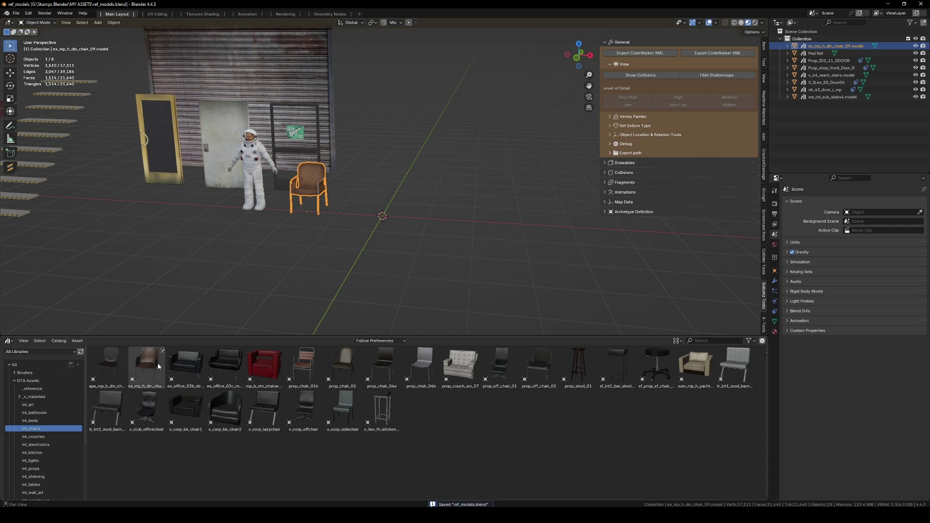
# Step: Apply brick, floor mosaic and tile floor materials from the materials catalog in turn to the grey door, and place decal_graff_005 over it
pyautogui.click(20, 397)
pyautogui.click(17, 397)
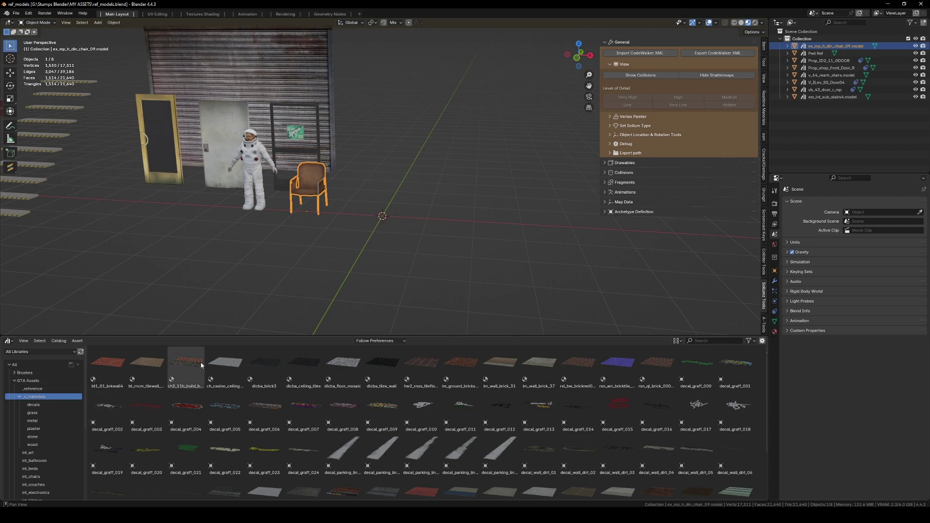
pyautogui.moveTo(235, 358); pyautogui.dragTo(366, 208)
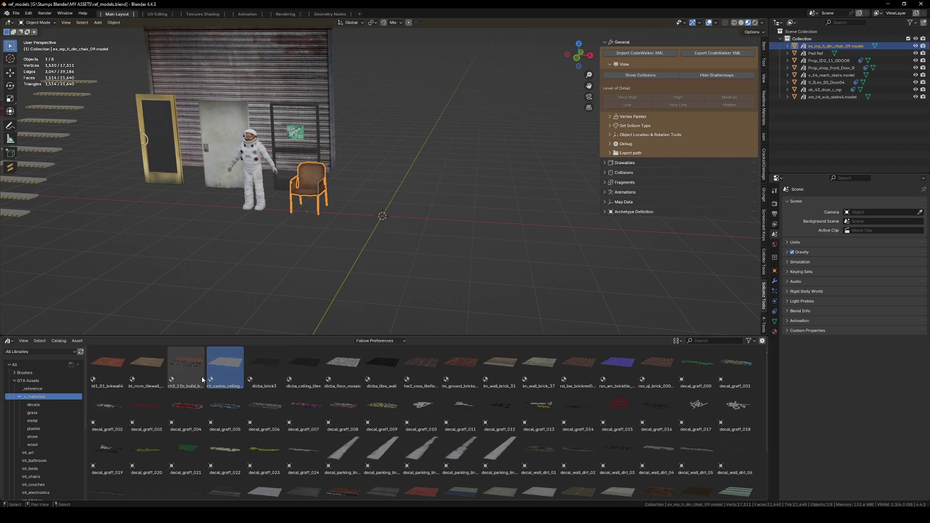
pyautogui.moveTo(193, 365); pyautogui.dragTo(219, 129)
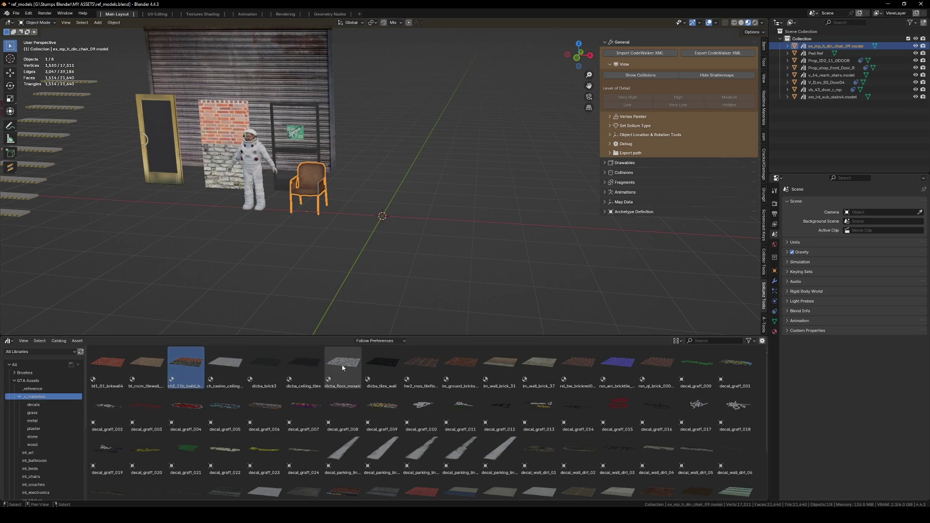
pyautogui.moveTo(342, 364); pyautogui.dragTo(220, 131)
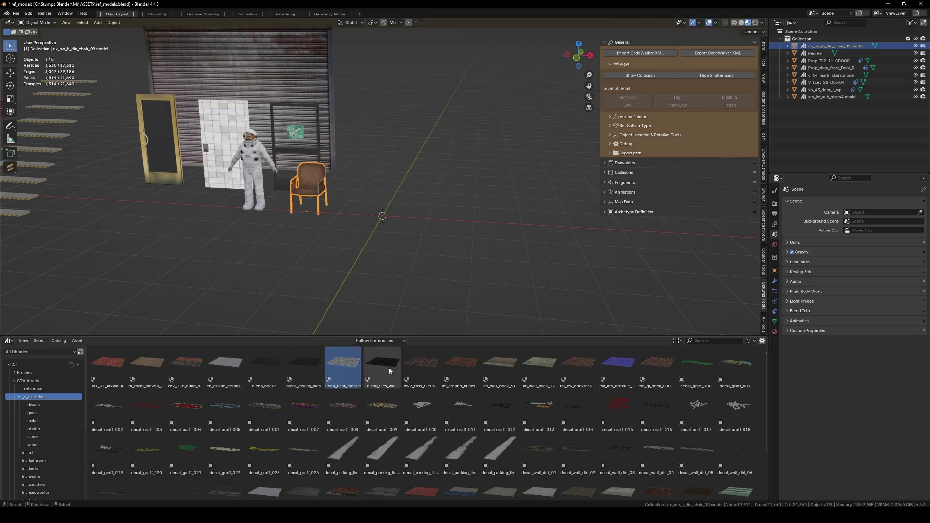
pyautogui.moveTo(415, 364); pyautogui.dragTo(219, 130)
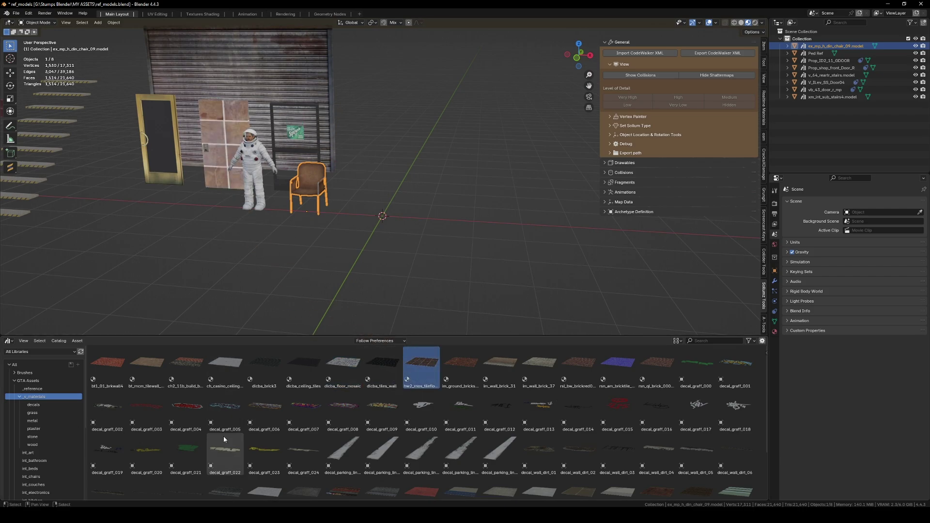
pyautogui.click(228, 408)
pyautogui.moveTo(229, 409); pyautogui.dragTo(223, 145)
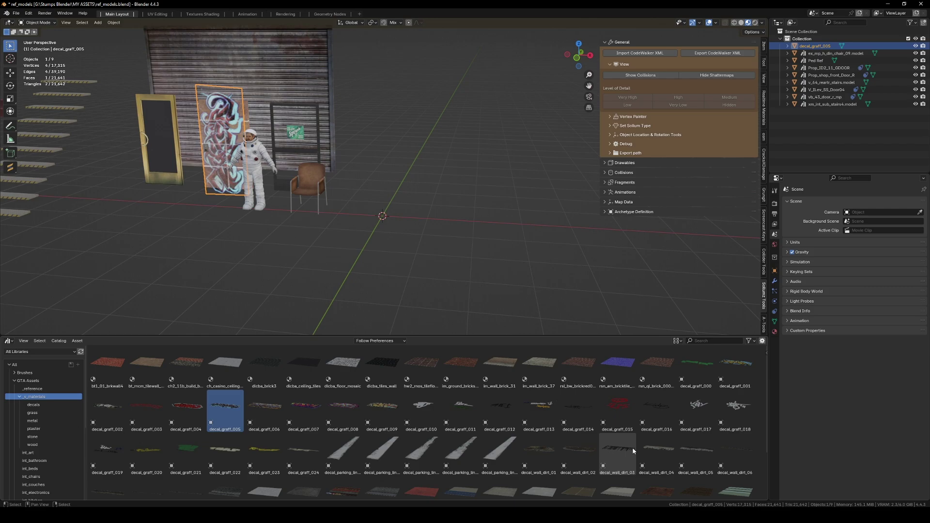
# Step: Place the decal_wall_dirt_01 asset over the graffiti-covered door beside the ped, and select the door
pyautogui.moveTo(547, 454); pyautogui.dragTo(222, 131)
pyautogui.moveTo(222, 131); pyautogui.dragTo(276, 150, button='middle')
pyautogui.scroll(5, 222, 249)
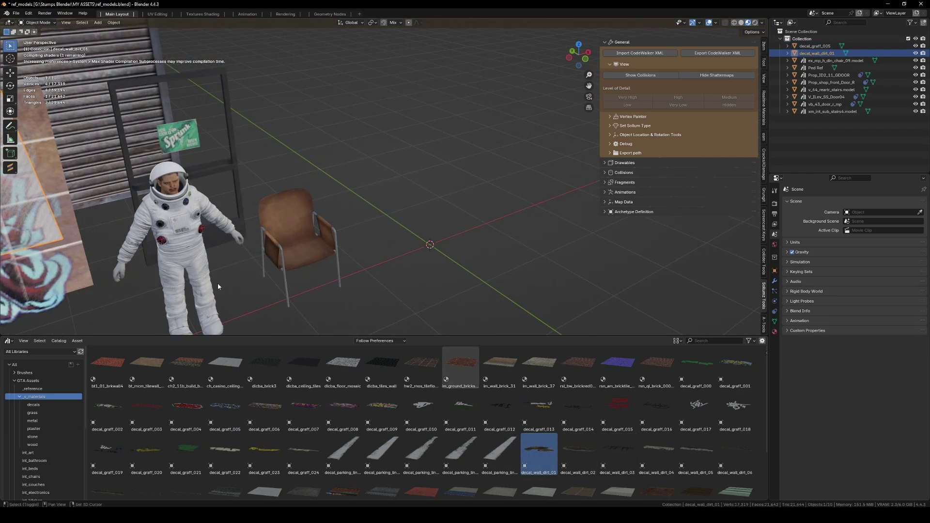
pyautogui.keyDown('shift'); pyautogui.moveTo(217, 283); pyautogui.dragTo(390, 258, button='middle'); pyautogui.keyUp('shift')
pyautogui.click(273, 289)
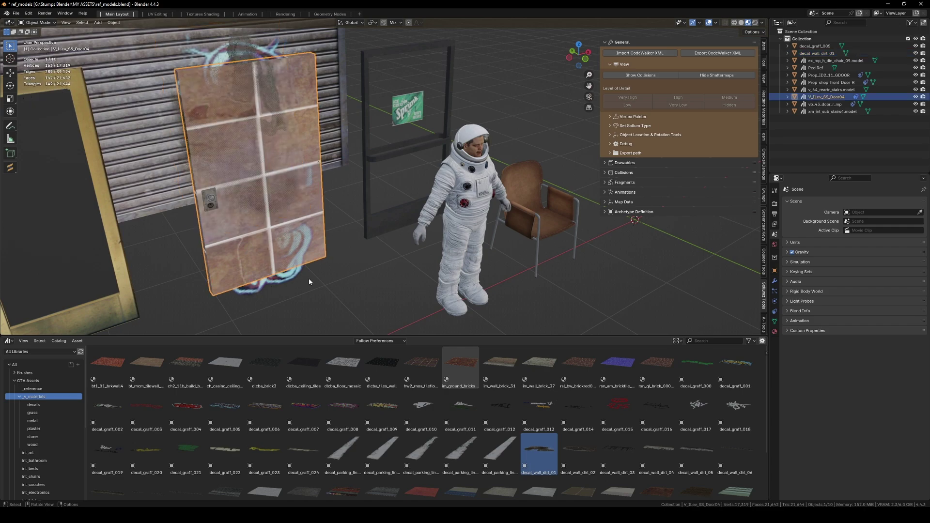
pyautogui.scroll(-5, 344, 287)
pyautogui.moveTo(344, 286); pyautogui.dragTo(406, 252, button='middle')
pyautogui.scroll(-2, 407, 252)
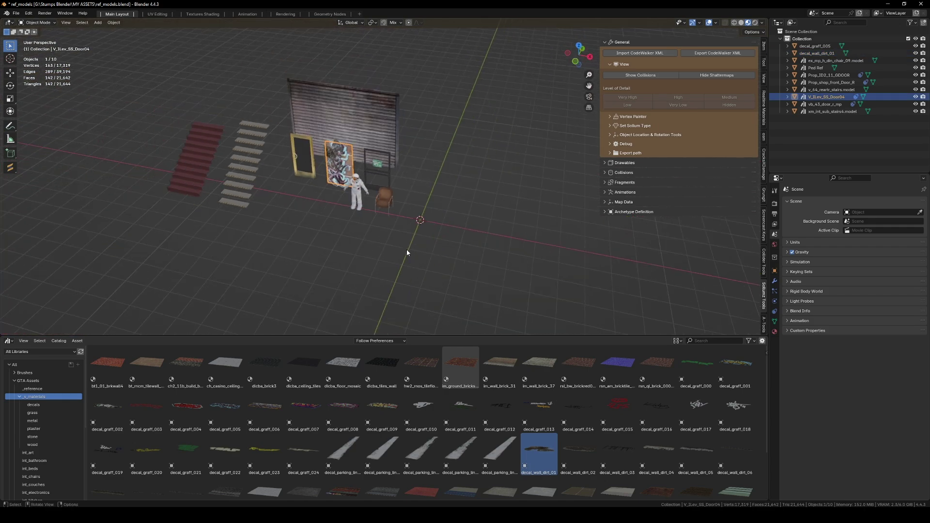
# Step: Collapse the Asset Browser down to its header so the 3D viewport shows the whole row of props
pyautogui.moveTo(309, 336); pyautogui.dragTo(319, 476)
pyautogui.scroll(4, 375, 408)
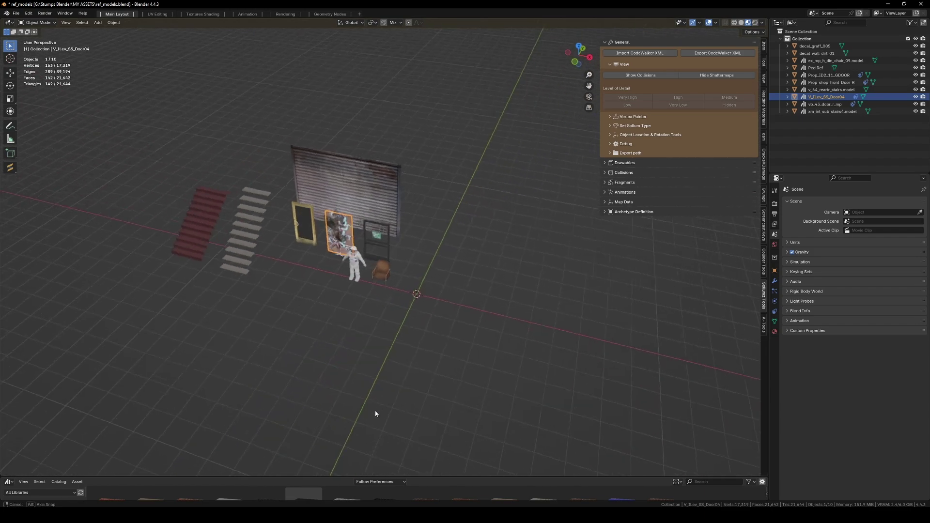
pyautogui.moveTo(451, 289); pyautogui.dragTo(415, 224, button='middle')
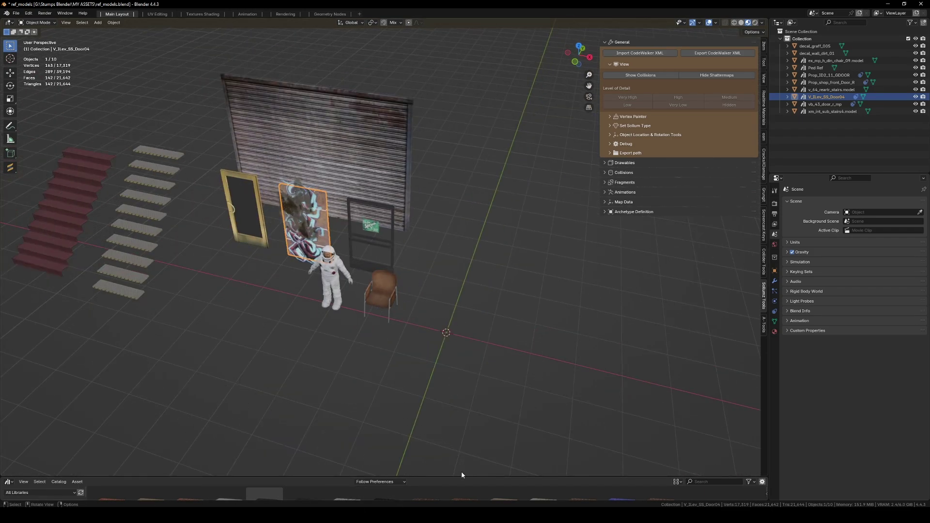
pyautogui.moveTo(463, 476); pyautogui.dragTo(460, 494)
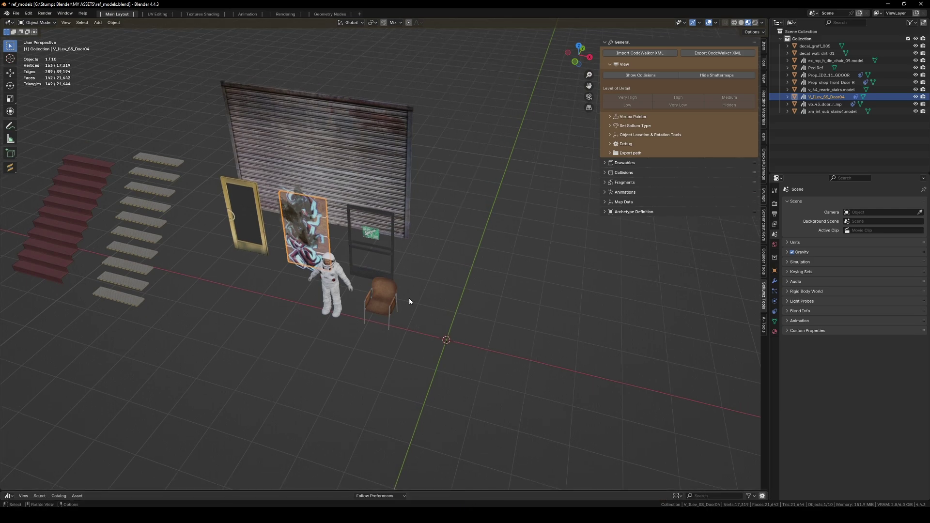
pyautogui.moveTo(409, 301)
pyautogui.mouseDown(button='middle')
pyautogui.moveTo(412, 284)
pyautogui.moveTo(422, 286)
pyautogui.moveTo(411, 293)
pyautogui.mouseUp(button='middle')
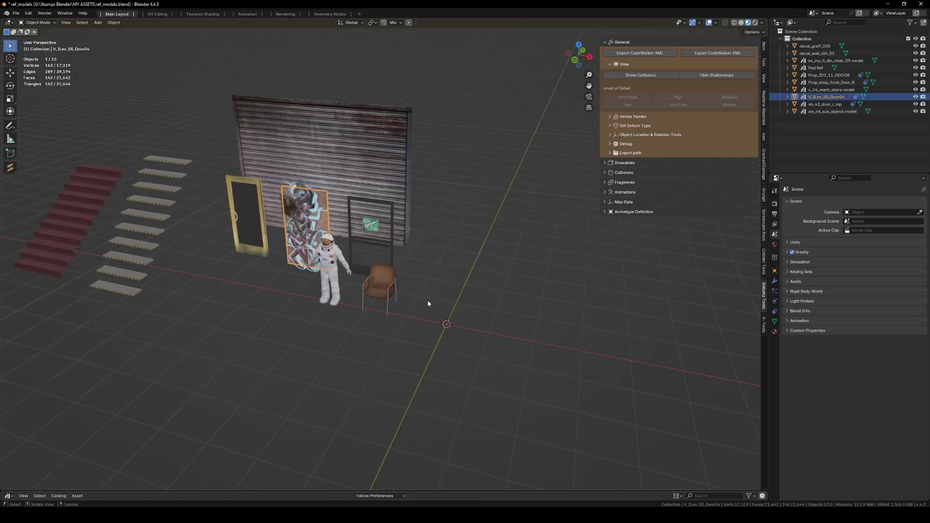
# Step: Minimize the Blender, RPF Explorer, web browser and Reference Models folder windows to reveal the desktop
pyautogui.click(887, 4)
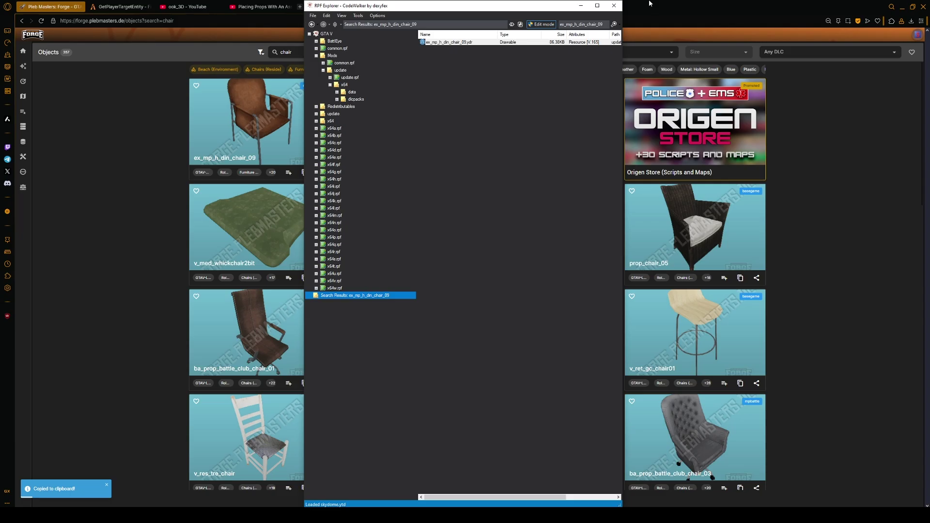
pyautogui.click(583, 5)
pyautogui.click(902, 7)
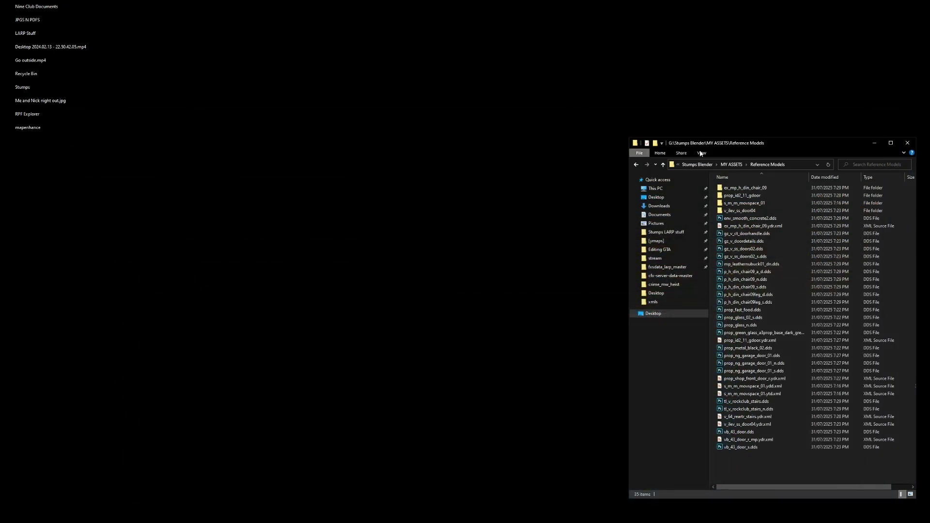
pyautogui.click(874, 143)
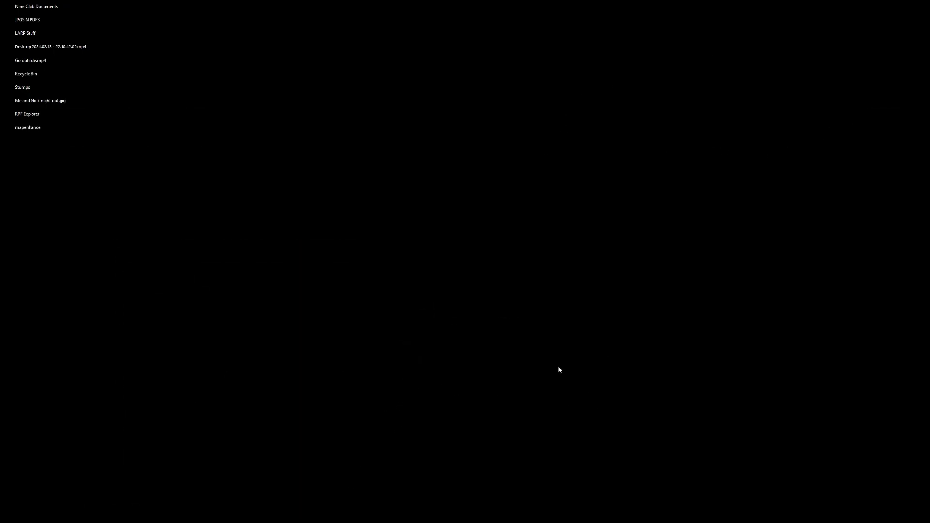